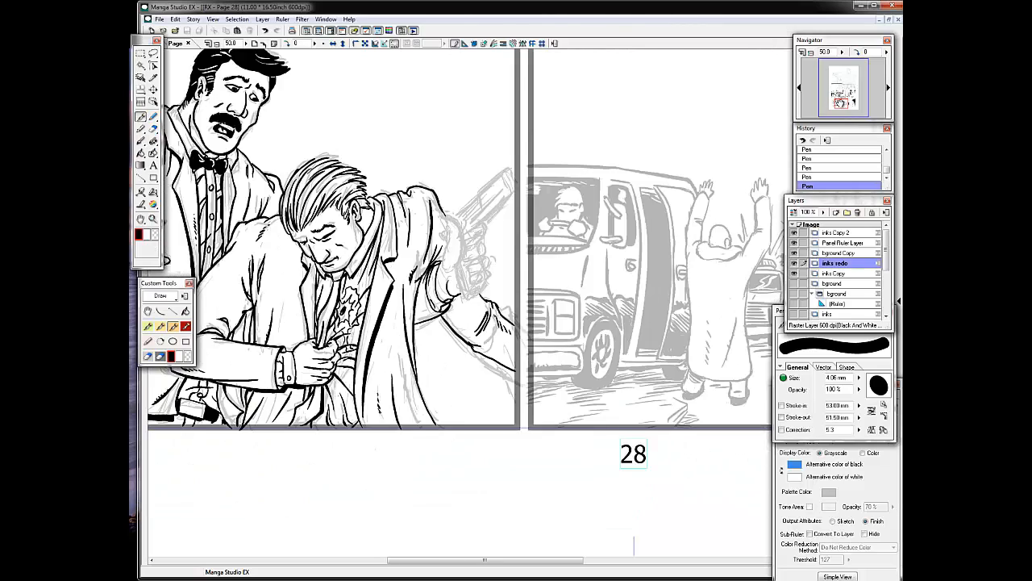
# Ink the mustached man's sleeve, raised hand and lower jacket outline in the lower-left panel.
pyautogui.hscroll(-4, 460, 306)
pyautogui.scroll(-1, 460, 307)
pyautogui.moveTo(318, 310); pyautogui.dragTo(359, 313)
pyautogui.moveTo(331, 311); pyautogui.dragTo(361, 315)
pyautogui.moveTo(308, 259); pyautogui.dragTo(280, 310)
pyautogui.moveTo(323, 323)
pyautogui.mouseDown()
pyautogui.moveTo(432, 210)
pyautogui.moveTo(480, 427)
pyautogui.mouseUp()
pyautogui.moveTo(359, 376); pyautogui.dragTo(407, 373)
pyautogui.moveTo(389, 359); pyautogui.dragTo(416, 340)
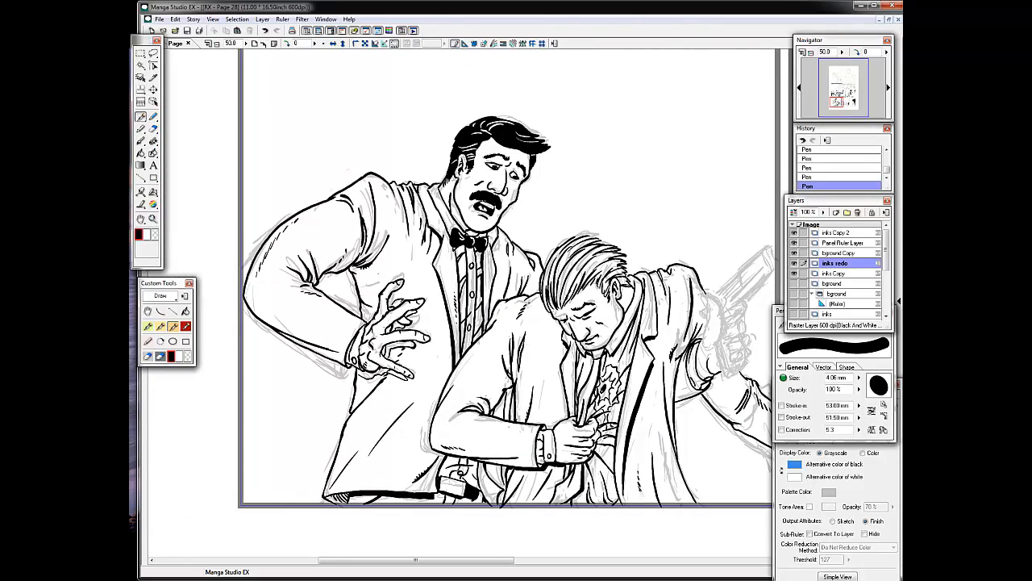
# Try to fill the gaps between and beneath the mustached man's raised fingers with solid black.
pyautogui.moveTo(405, 293)
pyautogui.mouseDown()
pyautogui.moveTo(391, 306)
pyautogui.moveTo(408, 318)
pyautogui.moveTo(401, 291)
pyautogui.mouseUp()
pyautogui.press('g')
pyautogui.click(407, 315)
pyautogui.click(397, 350)
pyautogui.click(372, 372)
pyautogui.press('p')
pyautogui.moveTo(402, 292)
pyautogui.mouseDown()
pyautogui.moveTo(412, 296)
pyautogui.moveTo(390, 305)
pyautogui.mouseUp()
pyautogui.press('g')
pyautogui.click(401, 299)
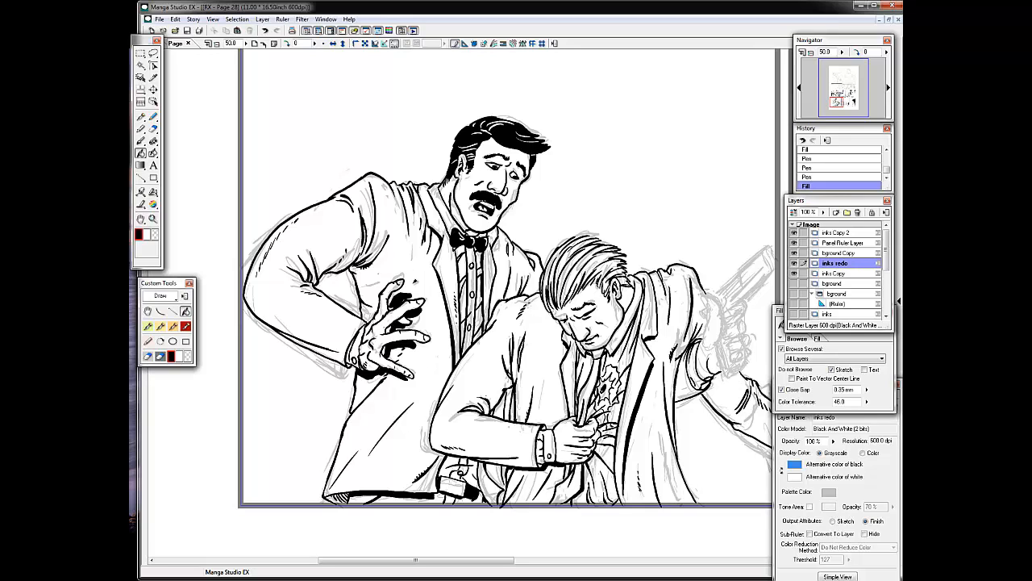
# Undo the black fills and recent pen strokes around the raised hand.
pyautogui.hotkey('ctrl', 'z')
pyautogui.hotkey('ctrl', 'z')
pyautogui.hotkey('ctrl', 'z')
pyautogui.hotkey('ctrl', 'z')
pyautogui.hotkey('ctrl', 'z')
pyautogui.hotkey('ctrl', 'z')
pyautogui.hotkey('ctrl', 'z')
pyautogui.hotkey('ctrl', 'z')
pyautogui.hotkey('ctrl', 'z')
pyautogui.hotkey('ctrl', 'z')
pyautogui.hotkey('ctrl', 'z')
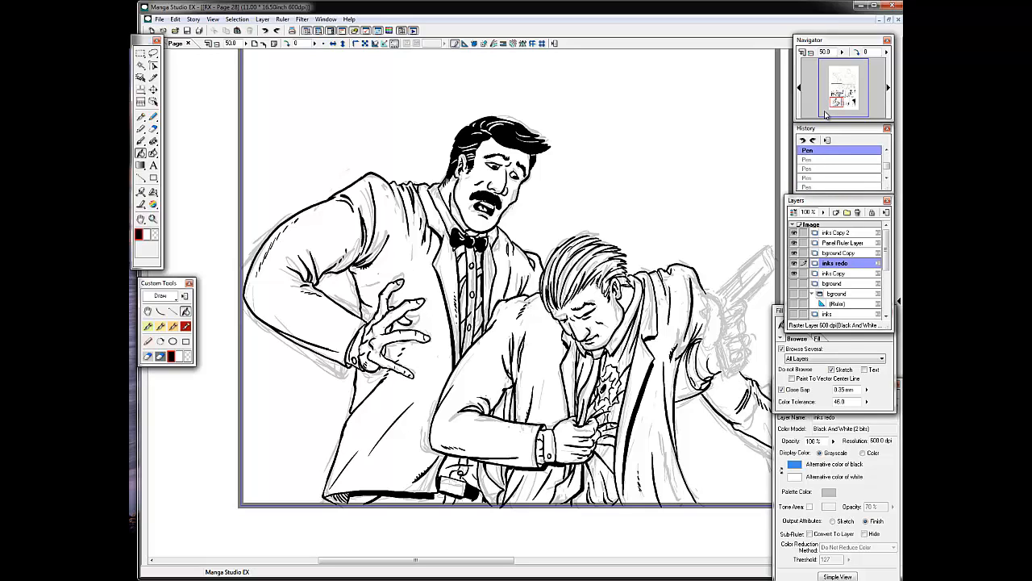
# Ink short detail strokes at the shirt cuff of the mustached man's raised hand.
pyautogui.press('p')
pyautogui.moveTo(360, 339); pyautogui.dragTo(361, 360)
pyautogui.moveTo(362, 347); pyautogui.dragTo(360, 356)
pyautogui.moveTo(361, 351); pyautogui.dragTo(363, 360)
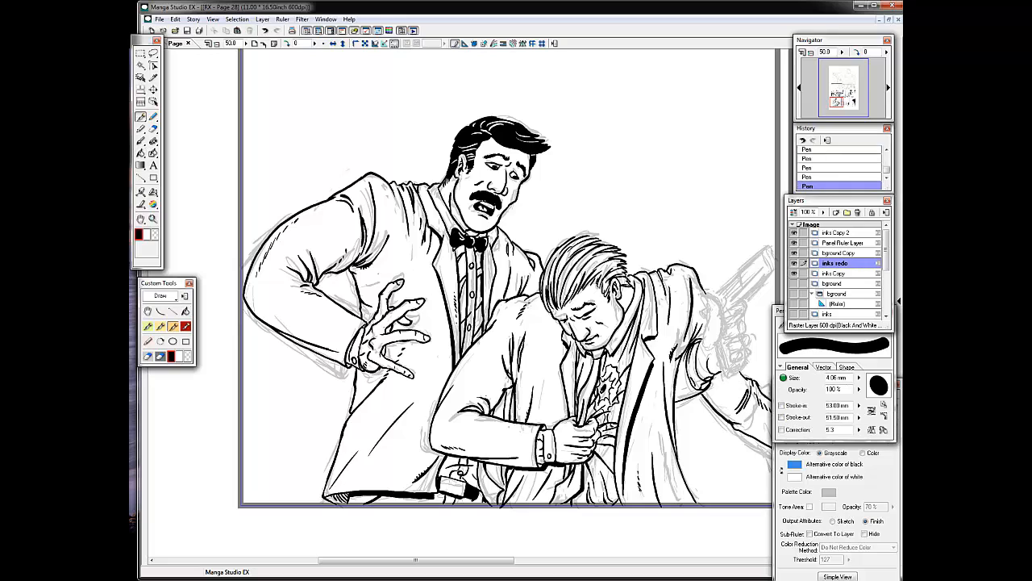
# Ink fold lines on the mustached man's jacket chest and hatch the shadow under his arm.
pyautogui.moveTo(424, 201)
pyautogui.mouseDown()
pyautogui.moveTo(425, 245)
pyautogui.moveTo(426, 227)
pyautogui.mouseUp()
pyautogui.moveTo(427, 213); pyautogui.dragTo(422, 248)
pyautogui.moveTo(426, 216); pyautogui.dragTo(431, 242)
pyautogui.moveTo(430, 230); pyautogui.dragTo(434, 244)
pyautogui.moveTo(431, 231); pyautogui.dragTo(436, 276)
pyautogui.moveTo(352, 267); pyautogui.dragTo(371, 286)
pyautogui.moveTo(370, 260); pyautogui.dragTo(378, 282)
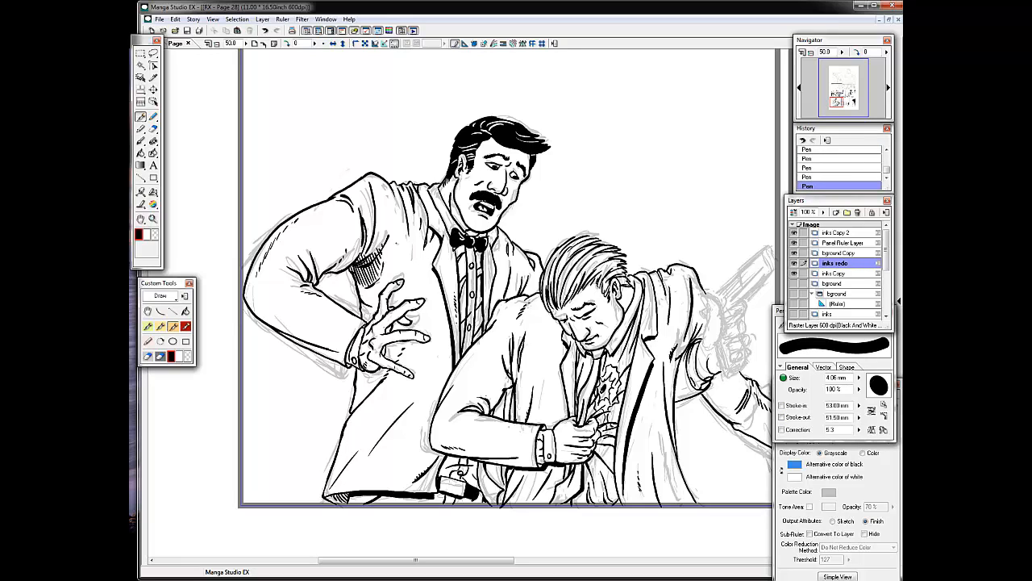
pyautogui.hotkey('ctrl', 'z')
# Ink short fold strokes along the top of the mustached man's jacket shoulder, undoing the last one.
pyautogui.moveTo(381, 176)
pyautogui.mouseDown()
pyautogui.moveTo(392, 194)
pyautogui.moveTo(394, 185)
pyautogui.mouseUp()
pyautogui.moveTo(374, 172)
pyautogui.mouseDown()
pyautogui.moveTo(392, 185)
pyautogui.moveTo(387, 178)
pyautogui.mouseUp()
pyautogui.moveTo(362, 177); pyautogui.dragTo(377, 173)
pyautogui.moveTo(371, 172); pyautogui.dragTo(391, 180)
pyautogui.hotkey('ctrl', 'z')
# Ink fold lines on the lower front of the mustached man's jacket and fill a small area with black.
pyautogui.moveTo(414, 403)
pyautogui.mouseDown()
pyautogui.moveTo(369, 455)
pyautogui.moveTo(384, 439)
pyautogui.mouseUp()
pyautogui.moveTo(365, 389)
pyautogui.mouseDown()
pyautogui.moveTo(355, 405)
pyautogui.moveTo(411, 421)
pyautogui.mouseUp()
pyautogui.click(838, 102)
pyautogui.press('g')
pyautogui.press('p')
pyautogui.press('g')
pyautogui.click(393, 466)
pyautogui.press('p')
# Try the first ink strokes at the rear of the pencilled pistol and undo the unwanted ones.
pyautogui.moveTo(839, 102); pyautogui.dragTo(845, 101)
pyautogui.moveTo(345, 380); pyautogui.dragTo(339, 424)
pyautogui.moveTo(343, 375); pyautogui.dragTo(355, 387)
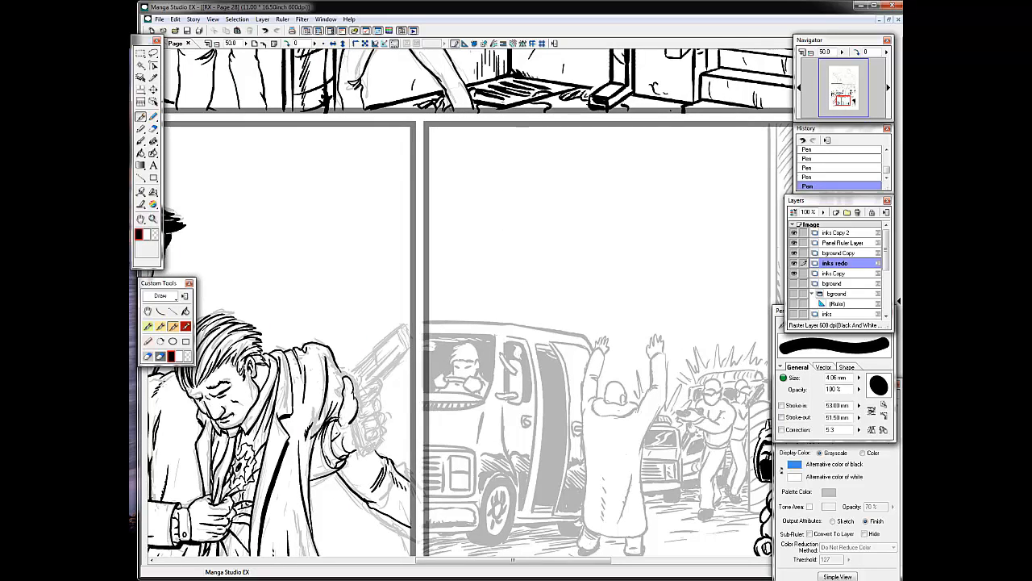
pyautogui.hotkey('ctrl', 'z')
pyautogui.hotkey('ctrl', 'z')
pyautogui.hotkey('ctrl', 'z')
pyautogui.hotkey('ctrl', 'z')
pyautogui.hotkey('ctrl', 'z')
pyautogui.hotkey('ctrl', 'y')
pyautogui.hotkey('ctrl', 'y')
# Ink the outline of the raised pistol, including its slide, muzzle and trigger guard.
pyautogui.moveTo(340, 369)
pyautogui.mouseDown()
pyautogui.moveTo(337, 383)
pyautogui.moveTo(380, 394)
pyautogui.moveTo(364, 397)
pyautogui.mouseUp()
pyautogui.moveTo(371, 386); pyautogui.dragTo(379, 395)
pyautogui.moveTo(377, 381)
pyautogui.mouseDown()
pyautogui.moveTo(380, 395)
pyautogui.moveTo(404, 360)
pyautogui.mouseUp()
pyautogui.moveTo(350, 371); pyautogui.dragTo(406, 331)
pyautogui.moveTo(401, 332)
pyautogui.mouseDown()
pyautogui.moveTo(410, 352)
pyautogui.moveTo(383, 375)
pyautogui.mouseUp()
pyautogui.moveTo(404, 347); pyautogui.dragTo(359, 379)
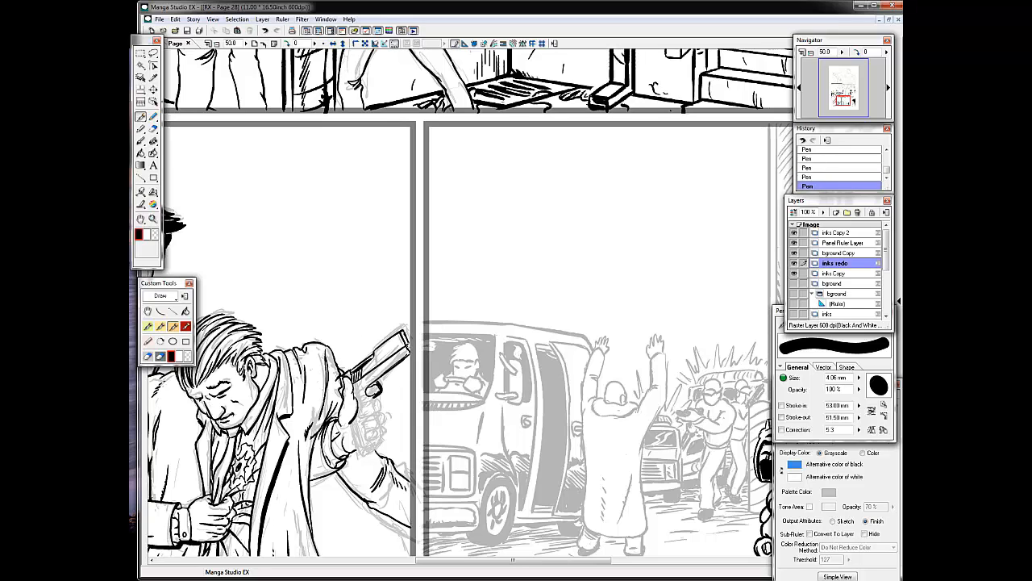
# Shade the pistol's slide and barrel with dark lengthwise ink strokes.
pyautogui.moveTo(355, 387); pyautogui.dragTo(405, 351)
pyautogui.moveTo(363, 375)
pyautogui.mouseDown()
pyautogui.moveTo(407, 342)
pyautogui.moveTo(394, 350)
pyautogui.mouseUp()
pyautogui.moveTo(363, 369); pyautogui.dragTo(404, 336)
pyautogui.moveTo(362, 381); pyautogui.dragTo(406, 351)
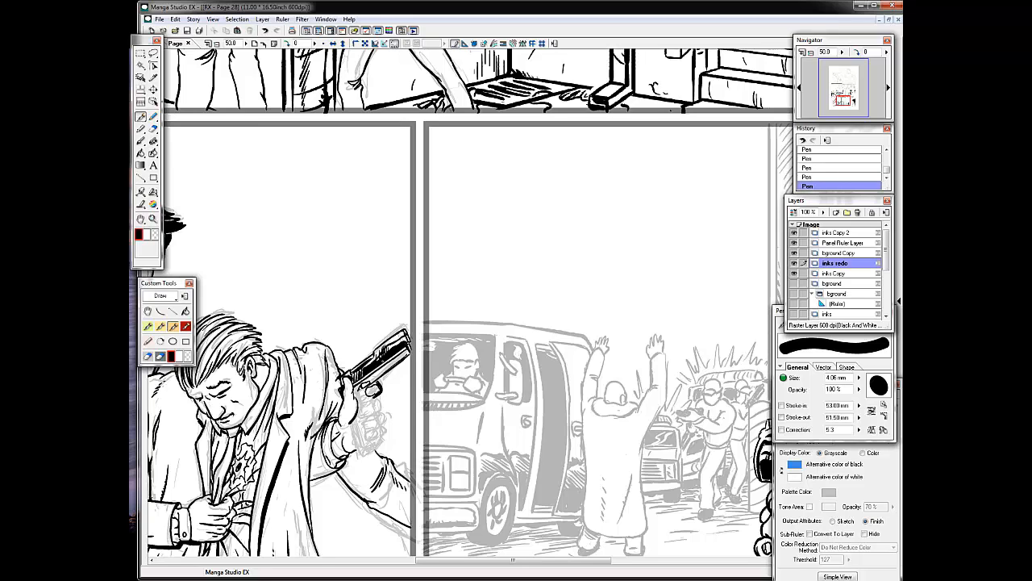
pyautogui.moveTo(362, 385); pyautogui.dragTo(409, 351)
# Ink the fingers wrapped around the pistol and fill the grip with solid black.
pyautogui.moveTo(364, 402)
pyautogui.mouseDown()
pyautogui.moveTo(360, 415)
pyautogui.moveTo(384, 408)
pyautogui.mouseUp()
pyautogui.moveTo(371, 411)
pyautogui.mouseDown()
pyautogui.moveTo(527, 386)
pyautogui.moveTo(540, 403)
pyautogui.moveTo(525, 410)
pyautogui.moveTo(530, 421)
pyautogui.moveTo(531, 368)
pyautogui.moveTo(513, 378)
pyautogui.mouseUp()
pyautogui.hotkey('ctrl', 'z')
pyautogui.hotkey('ctrl', 'z')
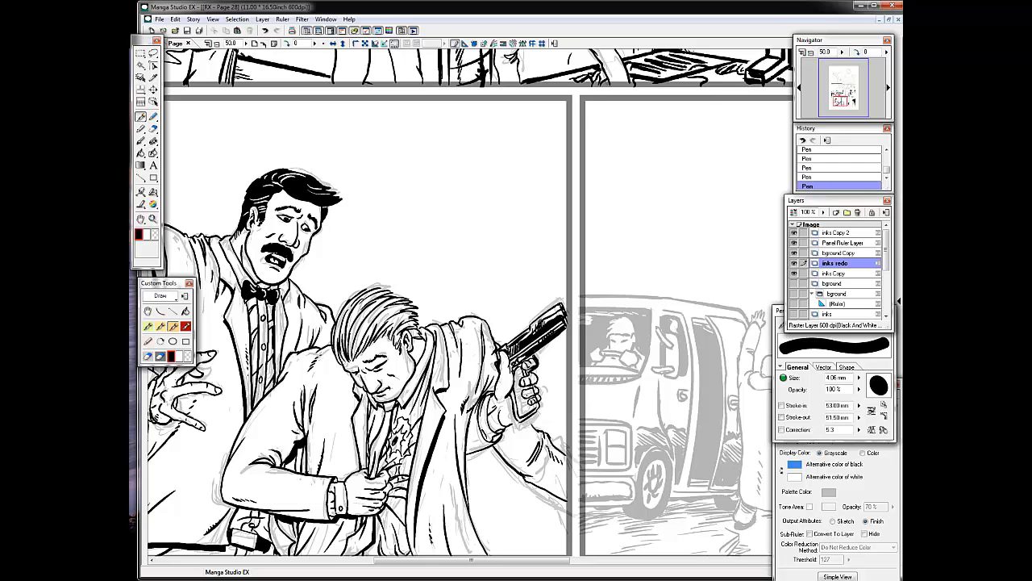
pyautogui.press('g')
pyautogui.click(526, 403)
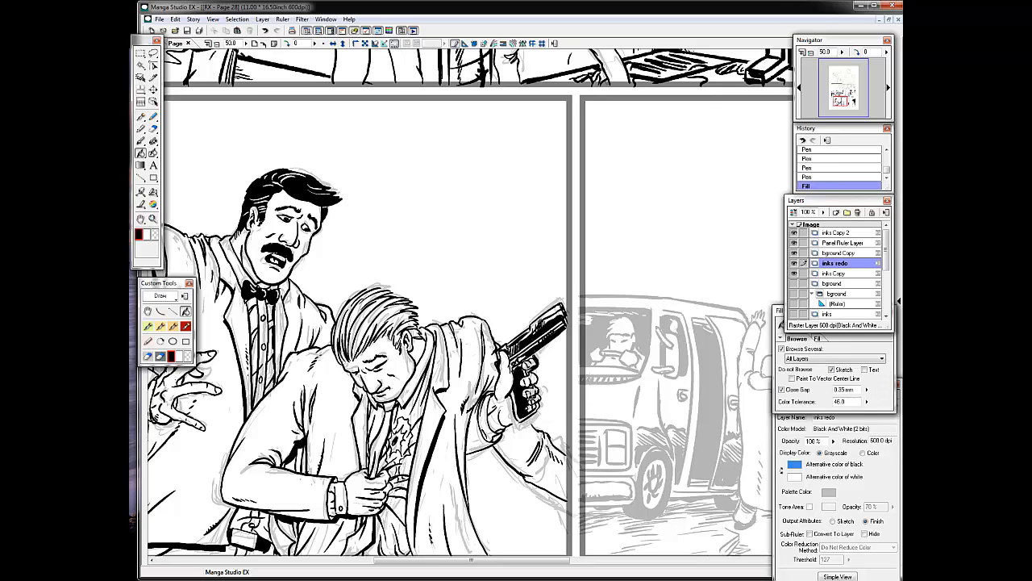
# Ink the wrist and cuff details of the hand holding the pistol, undoing stray strokes.
pyautogui.press('p')
pyautogui.moveTo(506, 418); pyautogui.dragTo(501, 426)
pyautogui.moveTo(516, 411); pyautogui.dragTo(499, 426)
pyautogui.moveTo(515, 408); pyautogui.dragTo(487, 435)
pyautogui.hotkey('ctrl', 'z')
pyautogui.moveTo(489, 403); pyautogui.dragTo(491, 419)
pyautogui.moveTo(491, 420); pyautogui.dragTo(510, 422)
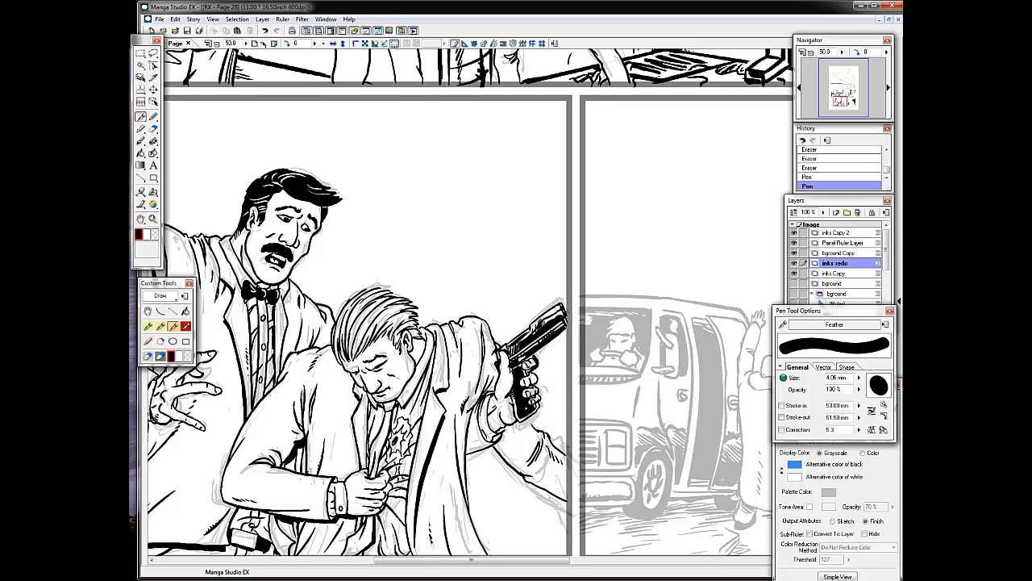
pyautogui.hotkey('ctrl', 'z')
# Touch up the edges of the pistol's slide and muzzle with short ink strokes.
pyautogui.moveTo(526, 359); pyautogui.dragTo(550, 337)
pyautogui.moveTo(557, 329)
pyautogui.mouseDown()
pyautogui.moveTo(550, 336)
pyautogui.moveTo(544, 318)
pyautogui.mouseUp()
pyautogui.moveTo(532, 334); pyautogui.dragTo(560, 301)
pyautogui.hotkey('ctrl', '-')
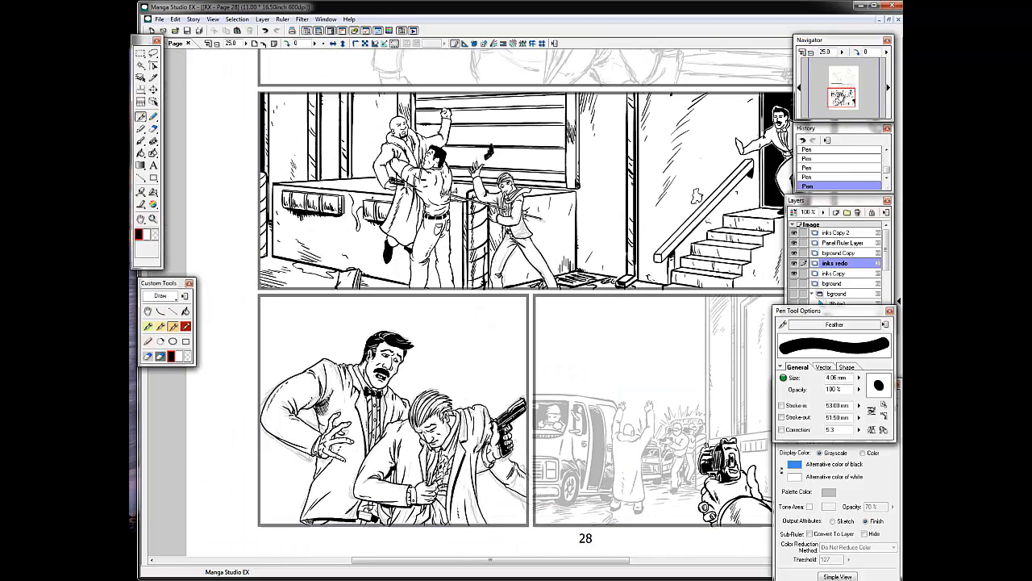
# Touch up the inked figures in the lower-left panel, undo the unwanted strokes and save the page.
pyautogui.hotkey('ctrl', '+')
pyautogui.moveTo(443, 476); pyautogui.dragTo(550, 259)
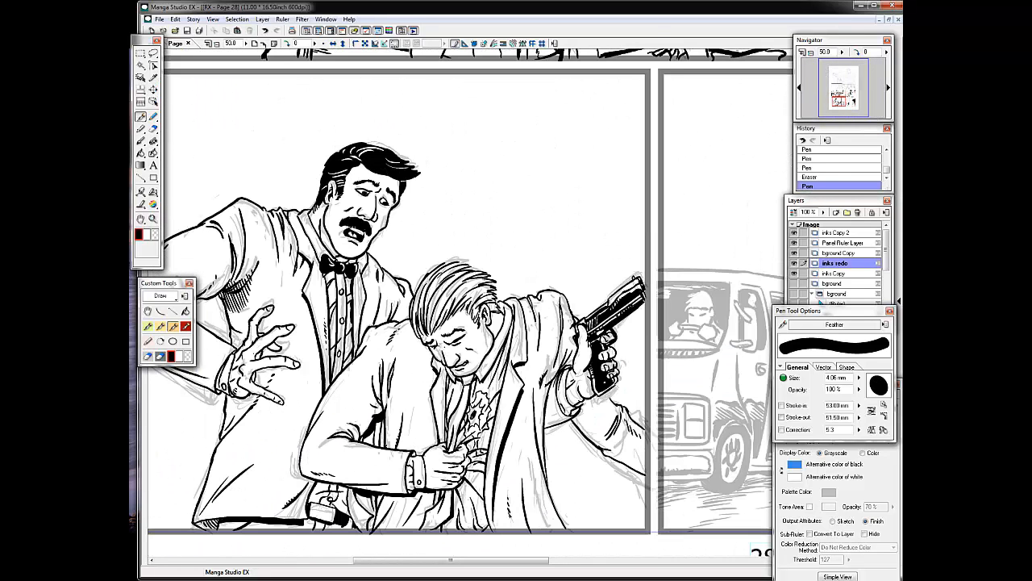
pyautogui.moveTo(284, 508); pyautogui.dragTo(302, 496)
pyautogui.moveTo(287, 510); pyautogui.dragTo(303, 499)
pyautogui.hotkey('ctrl', 'z')
pyautogui.moveTo(477, 307); pyautogui.dragTo(471, 324)
pyautogui.moveTo(453, 279)
pyautogui.mouseDown()
pyautogui.moveTo(473, 312)
pyautogui.moveTo(476, 300)
pyautogui.moveTo(507, 319)
pyautogui.mouseUp()
pyautogui.hotkey('ctrl', 'z')
pyautogui.hotkey('ctrl', 'z')
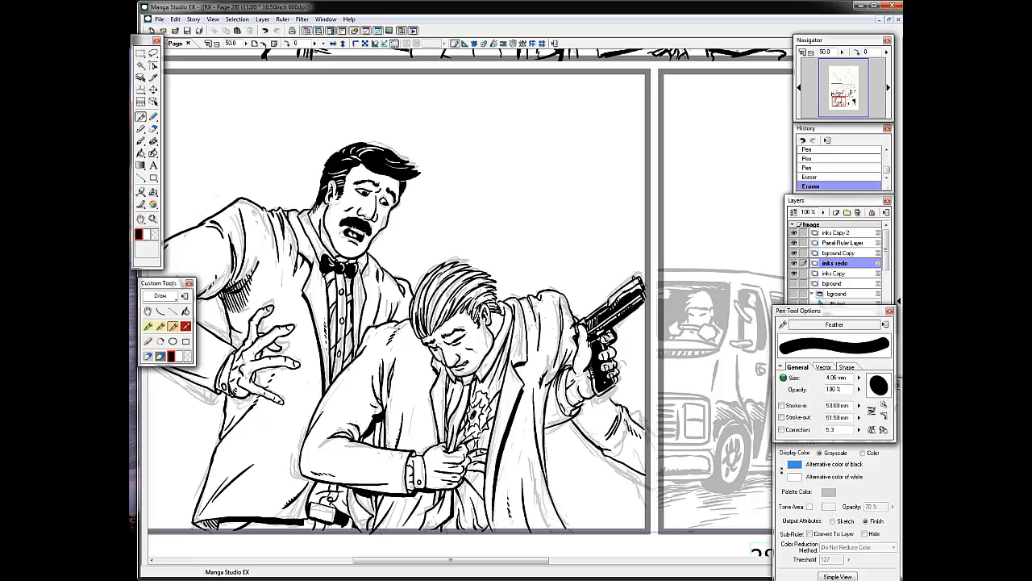
pyautogui.click(188, 32)
# Hide the inks Copy layer and add a few short ink strokes to the inked artwork.
pyautogui.click(794, 274)
pyautogui.click(812, 53)
pyautogui.click(802, 53)
pyautogui.moveTo(841, 97); pyautogui.dragTo(837, 99)
pyautogui.moveTo(375, 341)
pyautogui.mouseDown()
pyautogui.moveTo(387, 389)
pyautogui.moveTo(373, 380)
pyautogui.mouseUp()
pyautogui.moveTo(392, 374); pyautogui.dragTo(396, 407)
pyautogui.moveTo(402, 389); pyautogui.dragTo(397, 403)
pyautogui.moveTo(399, 392); pyautogui.dragTo(396, 405)
pyautogui.click(836, 102)
# Show the inks Copy layer again and bring the pencilled panel of the leaning mustached man into view.
pyautogui.click(850, 97)
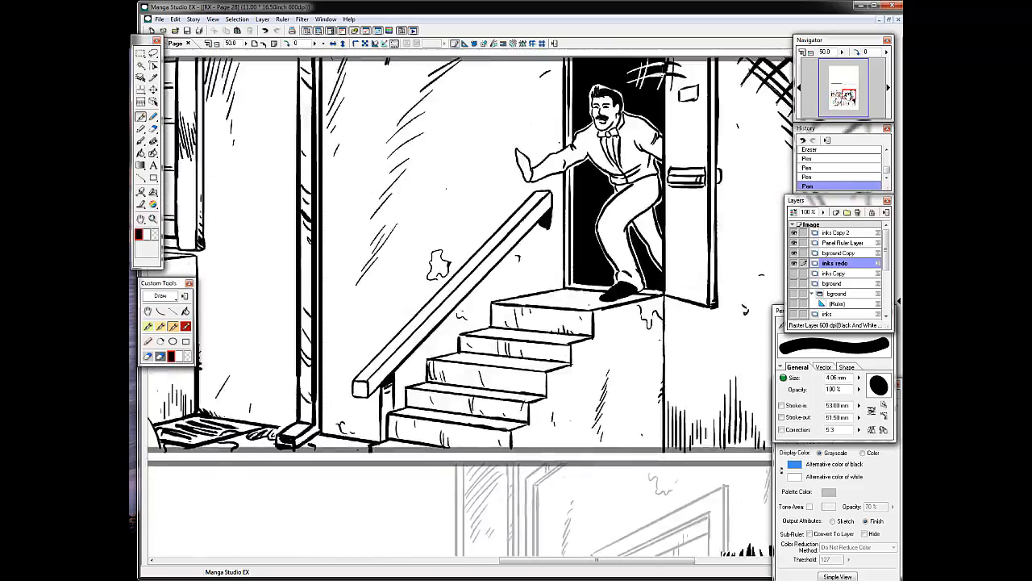
pyautogui.click(843, 92)
pyautogui.click(812, 52)
pyautogui.click(795, 273)
pyautogui.click(802, 52)
pyautogui.click(846, 89)
pyautogui.moveTo(846, 88); pyautogui.dragTo(847, 87)
# Ink the leaning man's face profile, moustache and jaw over the pencils, undoing stray strokes.
pyautogui.moveTo(516, 295); pyautogui.dragTo(498, 323)
pyautogui.moveTo(498, 325)
pyautogui.mouseDown()
pyautogui.moveTo(486, 353)
pyautogui.moveTo(472, 350)
pyautogui.mouseUp()
pyautogui.moveTo(478, 333)
pyautogui.mouseDown()
pyautogui.moveTo(470, 357)
pyautogui.moveTo(443, 362)
pyautogui.moveTo(459, 368)
pyautogui.mouseUp()
pyautogui.hotkey('ctrl', 'z')
pyautogui.moveTo(460, 369); pyautogui.dragTo(441, 384)
pyautogui.moveTo(416, 290)
pyautogui.mouseDown()
pyautogui.moveTo(403, 312)
pyautogui.moveTo(412, 350)
pyautogui.moveTo(440, 385)
pyautogui.mouseUp()
pyautogui.hotkey('ctrl', 'z')
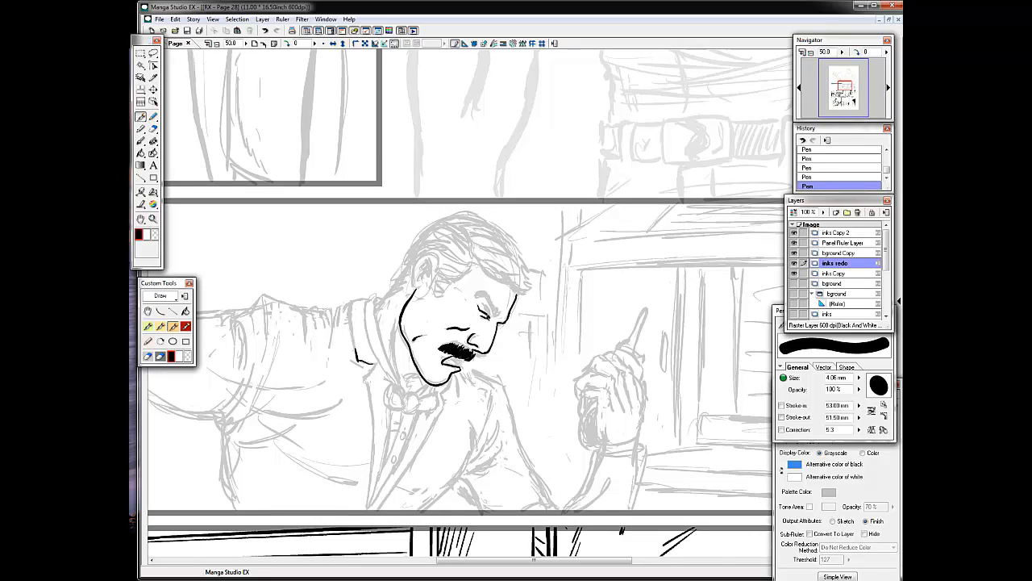
# Ink the leaning man's eye, eyebrow, mouth and ear details.
pyautogui.moveTo(493, 293); pyautogui.dragTo(502, 318)
pyautogui.moveTo(480, 292); pyautogui.dragTo(495, 298)
pyautogui.hotkey('ctrl', 'z')
pyautogui.moveTo(439, 356); pyautogui.dragTo(438, 367)
pyautogui.moveTo(412, 284); pyautogui.dragTo(421, 292)
# Outline the leaning man's sideburn and hair and fill the hair with solid black.
pyautogui.moveTo(426, 265)
pyautogui.mouseDown()
pyautogui.moveTo(423, 279)
pyautogui.moveTo(441, 297)
pyautogui.mouseUp()
pyautogui.moveTo(442, 292)
pyautogui.mouseDown()
pyautogui.moveTo(480, 261)
pyautogui.moveTo(533, 289)
pyautogui.mouseUp()
pyautogui.moveTo(513, 242); pyautogui.dragTo(450, 215)
pyautogui.moveTo(448, 215); pyautogui.dragTo(389, 296)
pyautogui.press('g')
pyautogui.click(464, 244)
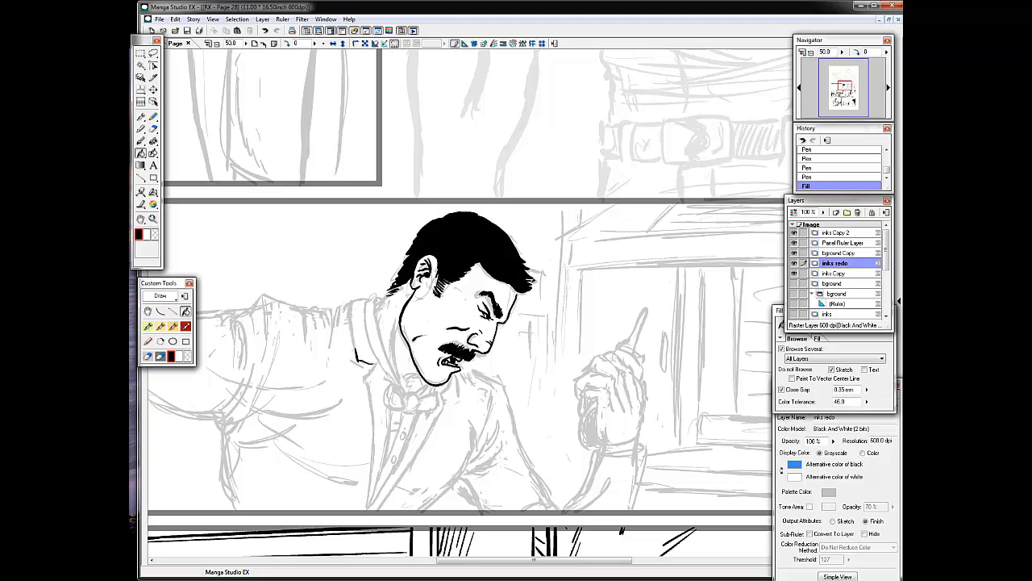
# Refine the edge of the leaning man's hair and ink his shirt collar and neckline.
pyautogui.press('p')
pyautogui.moveTo(532, 289); pyautogui.dragTo(518, 295)
pyautogui.moveTo(416, 235)
pyautogui.mouseDown()
pyautogui.moveTo(390, 292)
pyautogui.moveTo(402, 388)
pyautogui.mouseUp()
pyautogui.moveTo(381, 296); pyautogui.dragTo(371, 347)
pyautogui.moveTo(371, 347); pyautogui.dragTo(417, 406)
# Outline the leaning man's bow tie, fill it with black and add white highlight lines.
pyautogui.moveTo(405, 396)
pyautogui.mouseDown()
pyautogui.moveTo(413, 413)
pyautogui.moveTo(436, 394)
pyautogui.mouseUp()
pyautogui.moveTo(436, 393); pyautogui.dragTo(424, 414)
pyautogui.moveTo(407, 394)
pyautogui.mouseDown()
pyautogui.moveTo(386, 384)
pyautogui.moveTo(400, 410)
pyautogui.mouseUp()
pyautogui.press('g')
pyautogui.click(395, 399)
pyautogui.click(426, 403)
pyautogui.press('p')
pyautogui.press('x')
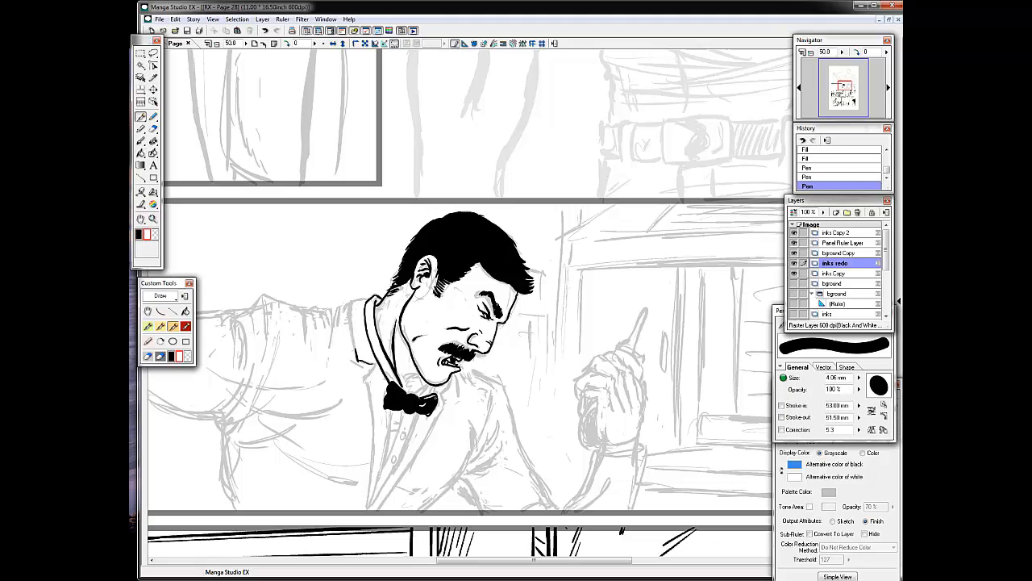
# Switch back to black and ink the jacket's near lapel and both edges of its front opening.
pyautogui.press('x')
pyautogui.moveTo(375, 363); pyautogui.dragTo(362, 381)
pyautogui.moveTo(392, 413); pyautogui.dragTo(367, 509)
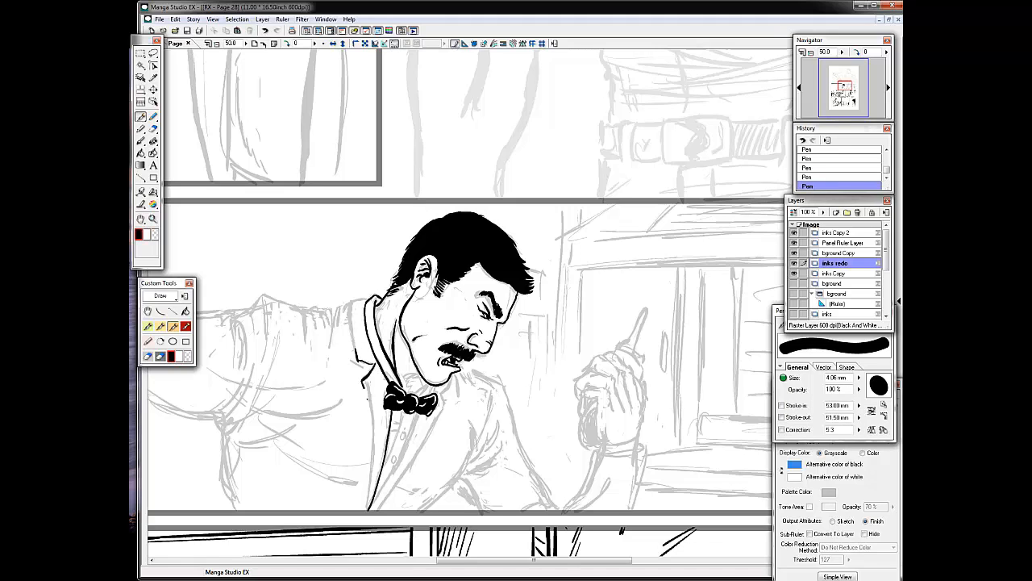
pyautogui.hotkey('ctrl', 'z')
pyautogui.moveTo(362, 382); pyautogui.dragTo(365, 508)
pyautogui.moveTo(419, 414); pyautogui.dragTo(385, 485)
pyautogui.hotkey('ctrl', 'z')
pyautogui.moveTo(443, 389); pyautogui.dragTo(375, 512)
pyautogui.moveTo(363, 384)
pyautogui.mouseDown()
pyautogui.moveTo(362, 512)
pyautogui.moveTo(370, 471)
pyautogui.mouseUp()
pyautogui.moveTo(373, 367); pyautogui.dragTo(357, 361)
# Ink the jacket's collar and shoulder line, with short fold strokes along the near shoulder.
pyautogui.moveTo(372, 297)
pyautogui.mouseDown()
pyautogui.moveTo(348, 353)
pyautogui.moveTo(357, 312)
pyautogui.mouseUp()
pyautogui.hotkey('ctrl', 'z')
pyautogui.moveTo(352, 303); pyautogui.dragTo(333, 346)
pyautogui.moveTo(335, 308); pyautogui.dragTo(261, 296)
pyautogui.moveTo(260, 296)
pyautogui.mouseDown()
pyautogui.moveTo(240, 313)
pyautogui.moveTo(266, 367)
pyautogui.mouseUp()
pyautogui.moveTo(308, 309); pyautogui.dragTo(306, 347)
pyautogui.moveTo(350, 311); pyautogui.dragTo(358, 363)
pyautogui.moveTo(360, 363); pyautogui.dragTo(373, 366)
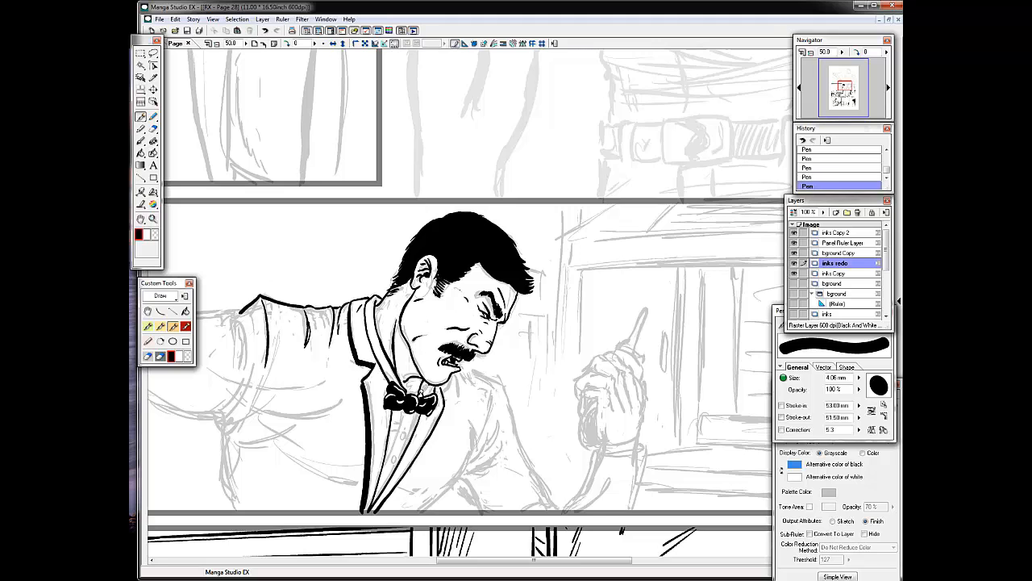
pyautogui.hotkey('ctrl', 'z')
# Ink the shirt collar under the chin, then the jacket's far shoulder and sleeve with their folds.
pyautogui.moveTo(403, 376); pyautogui.dragTo(420, 383)
pyautogui.moveTo(416, 378)
pyautogui.mouseDown()
pyautogui.moveTo(412, 390)
pyautogui.moveTo(424, 396)
pyautogui.mouseUp()
pyautogui.moveTo(453, 375)
pyautogui.mouseDown()
pyautogui.moveTo(443, 392)
pyautogui.moveTo(466, 463)
pyautogui.mouseUp()
pyautogui.moveTo(504, 387)
pyautogui.mouseDown()
pyautogui.moveTo(519, 447)
pyautogui.moveTo(557, 508)
pyautogui.moveTo(528, 507)
pyautogui.mouseUp()
pyautogui.moveTo(500, 416); pyautogui.dragTo(480, 468)
pyautogui.moveTo(473, 429); pyautogui.dragTo(429, 513)
pyautogui.moveTo(496, 479); pyautogui.dragTo(460, 490)
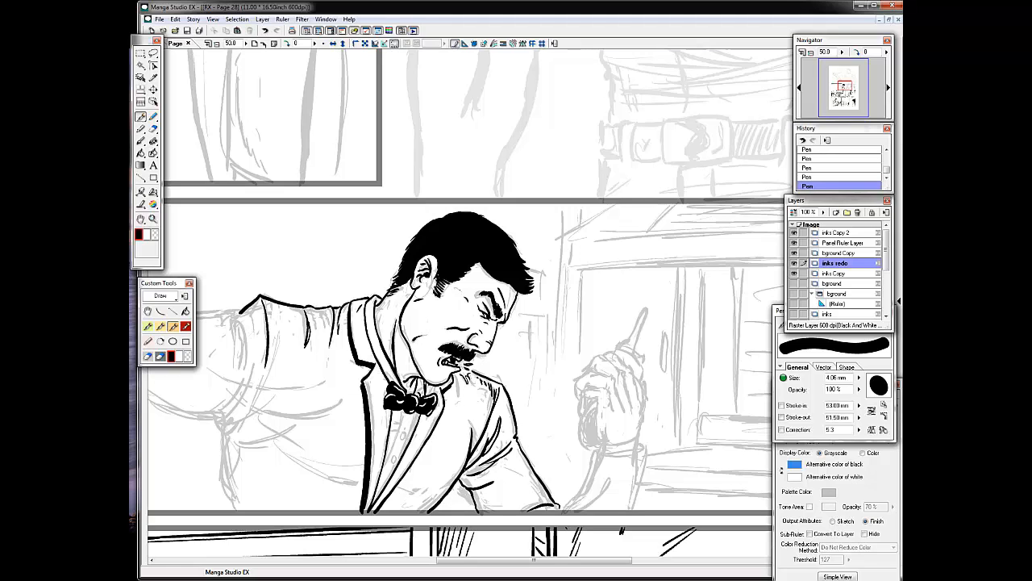
# Ink the shirt's button placket and pleats below the bow tie.
pyautogui.moveTo(395, 413); pyautogui.dragTo(381, 477)
pyautogui.moveTo(414, 416); pyautogui.dragTo(382, 492)
pyautogui.moveTo(389, 442); pyautogui.dragTo(571, 477)
# Ink the armhole seam, the underside and elbow folds of the extended sleeve, and its buttoned shirt cuff.
pyautogui.moveTo(436, 419); pyautogui.dragTo(487, 393)
pyautogui.moveTo(488, 365)
pyautogui.mouseDown()
pyautogui.moveTo(451, 421)
pyautogui.moveTo(449, 412)
pyautogui.mouseUp()
pyautogui.moveTo(366, 392); pyautogui.dragTo(452, 421)
pyautogui.moveTo(359, 341); pyautogui.dragTo(361, 392)
pyautogui.moveTo(353, 394)
pyautogui.mouseDown()
pyautogui.moveTo(315, 476)
pyautogui.moveTo(324, 428)
pyautogui.mouseUp()
pyautogui.moveTo(331, 324)
pyautogui.mouseDown()
pyautogui.moveTo(260, 475)
pyautogui.moveTo(314, 484)
pyautogui.mouseUp()
pyautogui.moveTo(272, 494); pyautogui.dragTo(313, 492)
pyautogui.moveTo(274, 492); pyautogui.dragTo(276, 508)
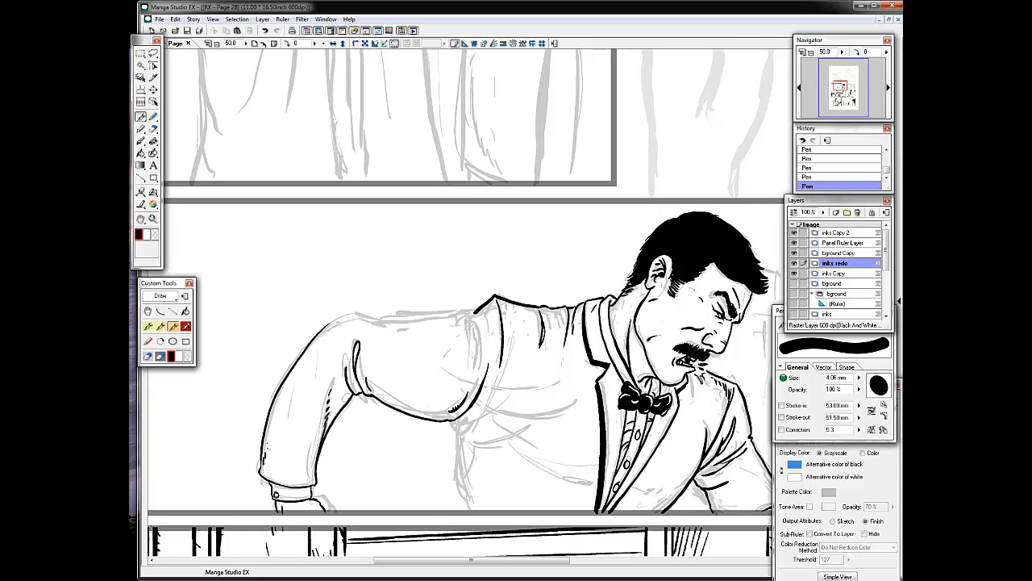
# Ink the top edge of the extended sleeve, the folds at the shoulder seam and the jacket's side.
pyautogui.moveTo(318, 342); pyautogui.dragTo(302, 377)
pyautogui.moveTo(332, 322); pyautogui.dragTo(458, 315)
pyautogui.moveTo(459, 313); pyautogui.dragTo(475, 355)
pyautogui.moveTo(471, 314); pyautogui.dragTo(477, 358)
pyautogui.moveTo(503, 397)
pyautogui.mouseDown()
pyautogui.moveTo(458, 427)
pyautogui.moveTo(480, 415)
pyautogui.mouseUp()
pyautogui.moveTo(459, 434); pyautogui.dragTo(466, 510)
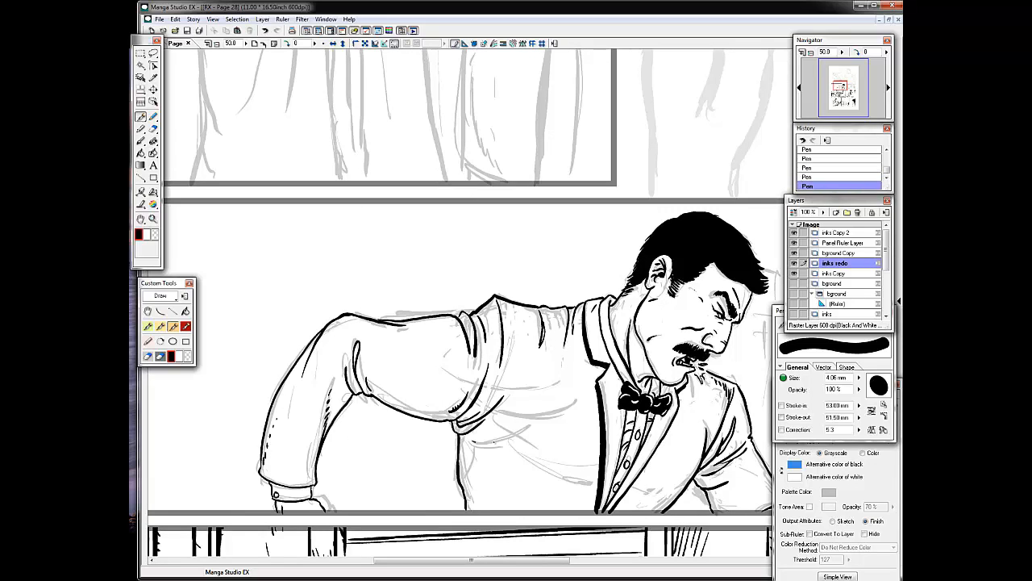
# Ink the folds radiating from the armpit across the jacket's side.
pyautogui.moveTo(545, 424); pyautogui.dragTo(473, 441)
pyautogui.moveTo(463, 441)
pyautogui.mouseDown()
pyautogui.moveTo(495, 491)
pyautogui.moveTo(460, 455)
pyautogui.mouseUp()
pyautogui.moveTo(458, 434); pyautogui.dragTo(468, 466)
pyautogui.moveTo(457, 442); pyautogui.dragTo(474, 500)
pyautogui.hotkey('ctrl', 'z')
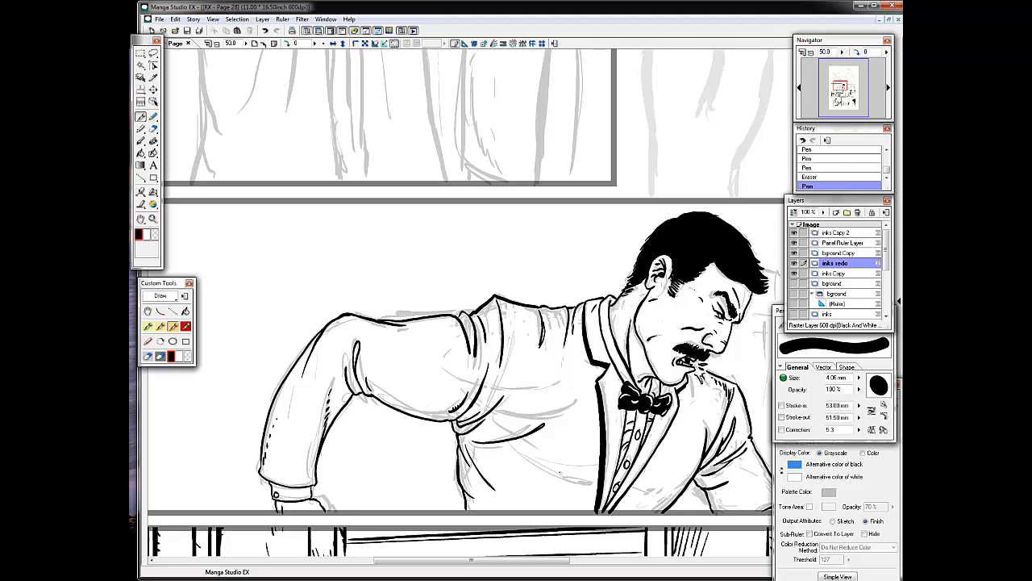
# Add long fold strokes across the jacket's waist, chest and far front panel.
pyautogui.moveTo(547, 476); pyautogui.dragTo(599, 472)
pyautogui.moveTo(682, 432); pyautogui.dragTo(622, 499)
pyautogui.moveTo(595, 501); pyautogui.dragTo(578, 513)
pyautogui.moveTo(579, 469); pyautogui.dragTo(519, 475)
pyautogui.moveTo(577, 355); pyautogui.dragTo(556, 386)
pyautogui.moveTo(452, 401); pyautogui.dragTo(429, 421)
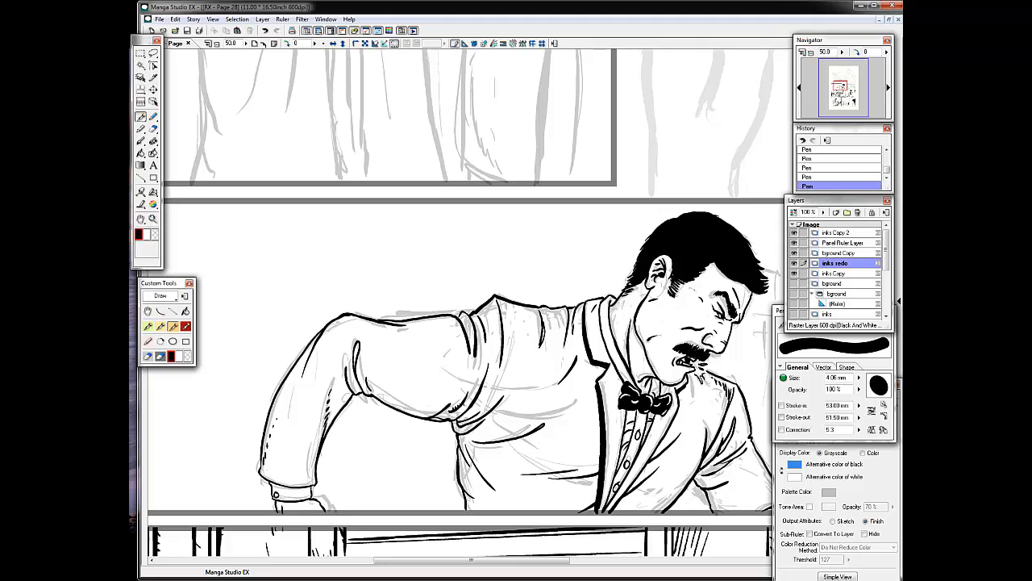
pyautogui.moveTo(302, 473); pyautogui.dragTo(283, 485)
pyautogui.moveTo(299, 429); pyautogui.dragTo(289, 480)
pyautogui.hotkey('ctrl', 'z')
pyautogui.hotkey('ctrl', 'z')
# Hatch shadows on the shirt front on both sides below the bow tie.
pyautogui.moveTo(532, 413); pyautogui.dragTo(505, 437)
pyautogui.moveTo(598, 407)
pyautogui.mouseDown()
pyautogui.moveTo(578, 448)
pyautogui.moveTo(613, 434)
pyautogui.mouseUp()
pyautogui.hotkey('ctrl', 'z')
pyautogui.hotkey('ctrl', 'z')
pyautogui.hotkey('ctrl', 'z')
pyautogui.hotkey('ctrl', 'z')
pyautogui.moveTo(663, 418); pyautogui.dragTo(655, 440)
# Add fold strokes to the upper part of the extended sleeve and to the far sleeve, undoing unwanted ones.
pyautogui.moveTo(546, 322); pyautogui.dragTo(562, 324)
pyautogui.moveTo(508, 308)
pyautogui.mouseDown()
pyautogui.moveTo(537, 322)
pyautogui.moveTo(485, 320)
pyautogui.moveTo(469, 342)
pyautogui.moveTo(411, 331)
pyautogui.mouseUp()
pyautogui.hotkey('ctrl', 'z')
pyautogui.hotkey('ctrl', 'z')
pyautogui.hotkey('ctrl', 'z')
pyautogui.hotkey('ctrl', 'z')
pyautogui.moveTo(397, 326); pyautogui.dragTo(323, 342)
pyautogui.moveTo(507, 386); pyautogui.dragTo(486, 398)
pyautogui.hotkey('ctrl', 'z')
pyautogui.moveTo(709, 378); pyautogui.dragTo(747, 434)
pyautogui.moveTo(645, 371); pyautogui.dragTo(541, 319)
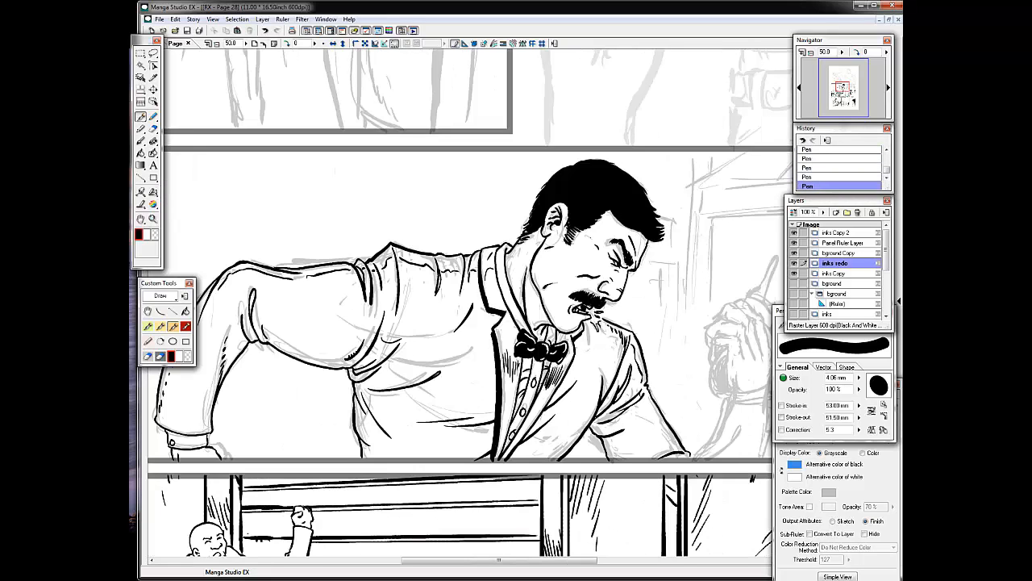
pyautogui.hotkey('ctrl', 'z')
# Thicken the far sleeve's outline and hatch shading along its lower edge.
pyautogui.moveTo(643, 393); pyautogui.dragTo(670, 438)
pyautogui.moveTo(595, 424); pyautogui.dragTo(604, 435)
pyautogui.moveTo(669, 437); pyautogui.dragTo(674, 444)
pyautogui.moveTo(607, 441); pyautogui.dragTo(621, 460)
# Try out and rework shading strokes along the jacket's side below the armpit.
pyautogui.moveTo(363, 414); pyautogui.dragTo(378, 447)
pyautogui.moveTo(368, 441); pyautogui.dragTo(378, 458)
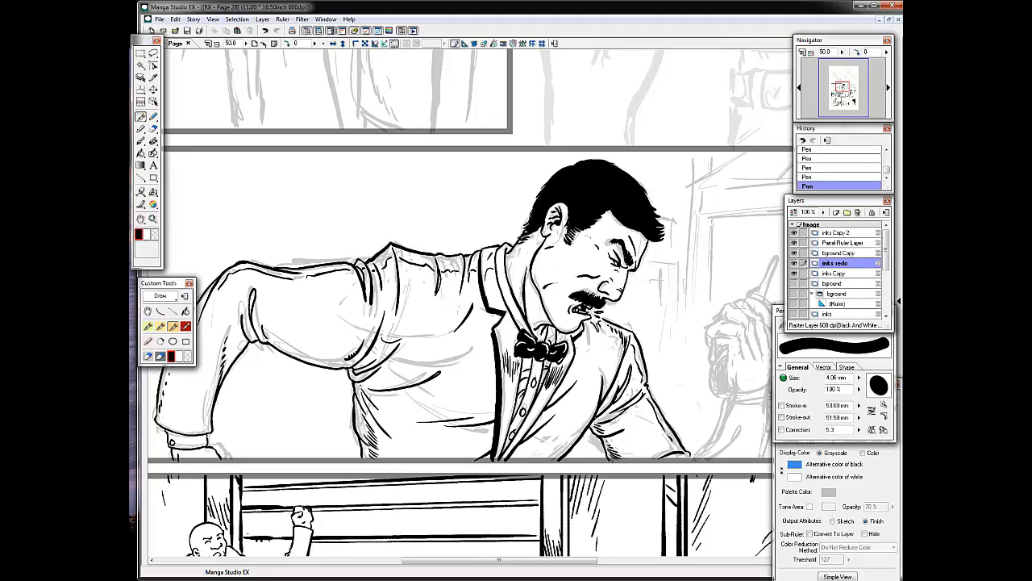
pyautogui.hotkey('ctrl', 'z')
pyautogui.hotkey('ctrl', 'z')
pyautogui.hotkey('ctrl', 'z')
pyautogui.moveTo(353, 408); pyautogui.dragTo(361, 449)
pyautogui.moveTo(360, 429); pyautogui.dragTo(374, 456)
pyautogui.hotkey('ctrl', 'z')
pyautogui.hotkey('ctrl', 'z')
pyautogui.hotkey('ctrl', 'z')
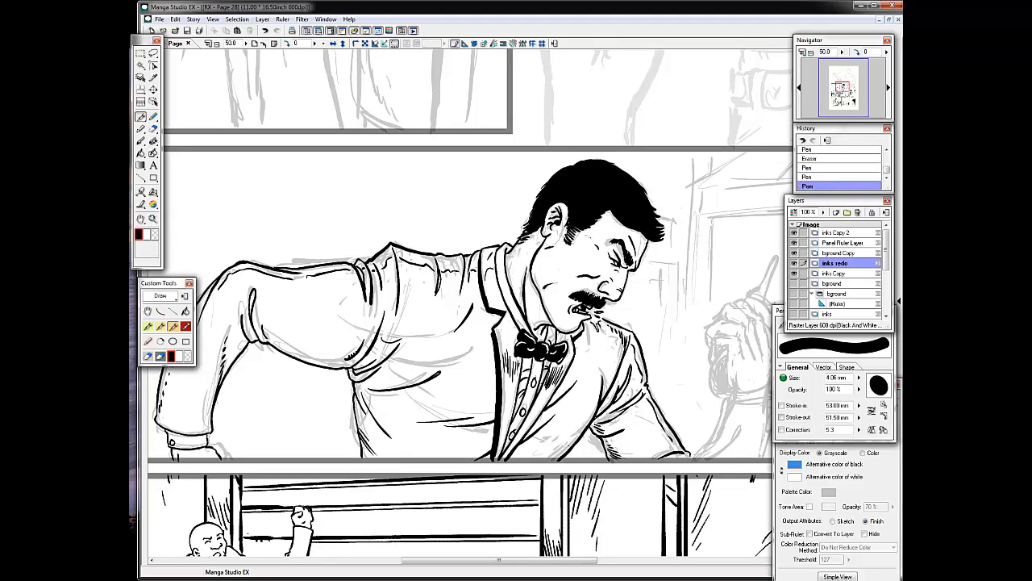
# Add small strokes on the shirt collar beside the bow tie and short folds on the far sleeve.
pyautogui.moveTo(583, 323); pyautogui.dragTo(574, 341)
pyautogui.moveTo(575, 335)
pyautogui.mouseDown()
pyautogui.moveTo(569, 354)
pyautogui.moveTo(569, 341)
pyautogui.mouseUp()
pyautogui.moveTo(573, 337)
pyautogui.mouseDown()
pyautogui.moveTo(563, 382)
pyautogui.moveTo(585, 345)
pyautogui.mouseUp()
pyautogui.moveTo(613, 371)
pyautogui.mouseDown()
pyautogui.moveTo(463, 291)
pyautogui.moveTo(405, 345)
pyautogui.mouseUp()
pyautogui.moveTo(430, 377); pyautogui.dragTo(410, 388)
pyautogui.moveTo(436, 368); pyautogui.dragTo(425, 380)
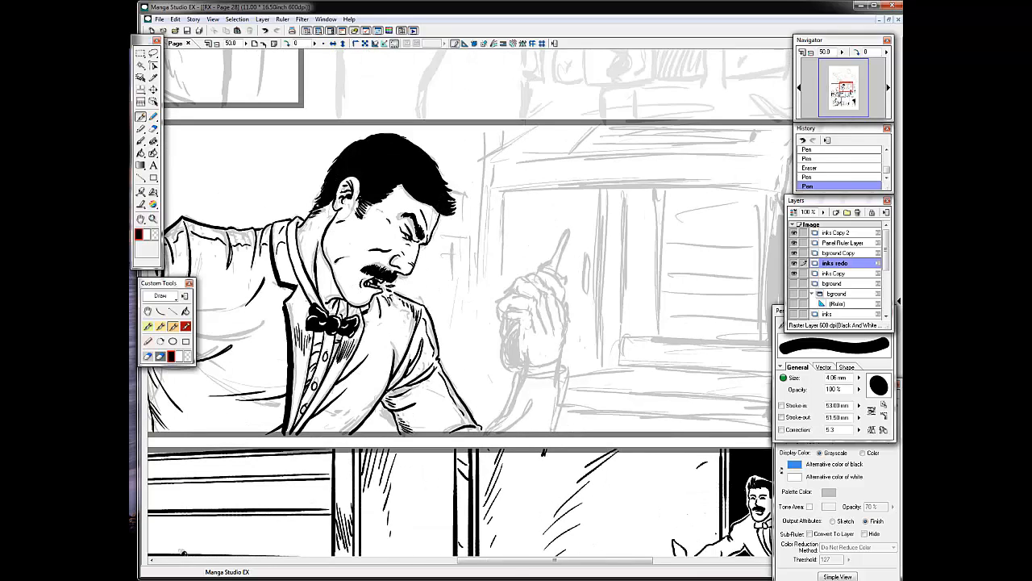
pyautogui.hotkey('ctrl', 'z')
# Ink the elbow and both edges of the raised forearm's sleeve.
pyautogui.moveTo(462, 422); pyautogui.dragTo(482, 428)
pyautogui.moveTo(520, 372); pyautogui.dragTo(484, 431)
pyautogui.hotkey('ctrl', 'z')
pyautogui.moveTo(520, 373)
pyautogui.mouseDown()
pyautogui.moveTo(565, 385)
pyautogui.moveTo(552, 434)
pyautogui.mouseUp()
pyautogui.moveTo(469, 430); pyautogui.dragTo(482, 432)
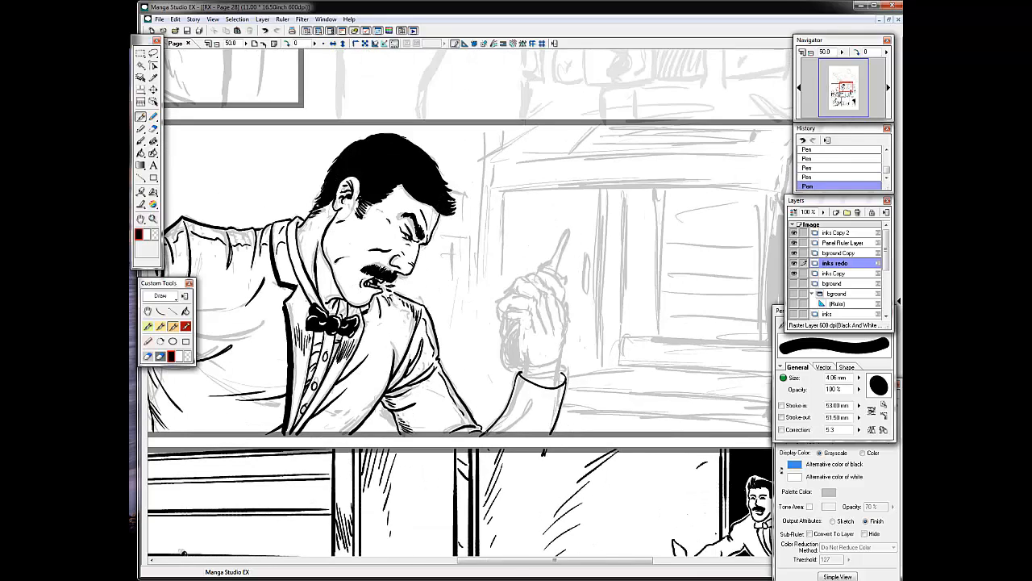
# Ink the shirt cuff at the raised wrist and hatch the forearm's inner edge.
pyautogui.moveTo(527, 367)
pyautogui.mouseDown()
pyautogui.moveTo(561, 360)
pyautogui.moveTo(563, 384)
pyautogui.mouseUp()
pyautogui.moveTo(525, 364); pyautogui.dragTo(530, 377)
pyautogui.hotkey('ctrl', 'z')
pyautogui.moveTo(517, 398); pyautogui.dragTo(492, 429)
# Ink the raised hand's fingers, knuckles and palm, and blacken the lower end of the object it holds.
pyautogui.moveTo(531, 310); pyautogui.dragTo(503, 322)
pyautogui.moveTo(521, 322)
pyautogui.mouseDown()
pyautogui.moveTo(508, 326)
pyautogui.moveTo(525, 367)
pyautogui.mouseUp()
pyautogui.hotkey('ctrl', 'z')
pyautogui.moveTo(514, 323)
pyautogui.mouseDown()
pyautogui.moveTo(513, 364)
pyautogui.moveTo(523, 366)
pyautogui.mouseUp()
pyautogui.moveTo(515, 293); pyautogui.dragTo(554, 335)
pyautogui.moveTo(550, 288)
pyautogui.mouseDown()
pyautogui.moveTo(557, 303)
pyautogui.moveTo(565, 277)
pyautogui.mouseUp()
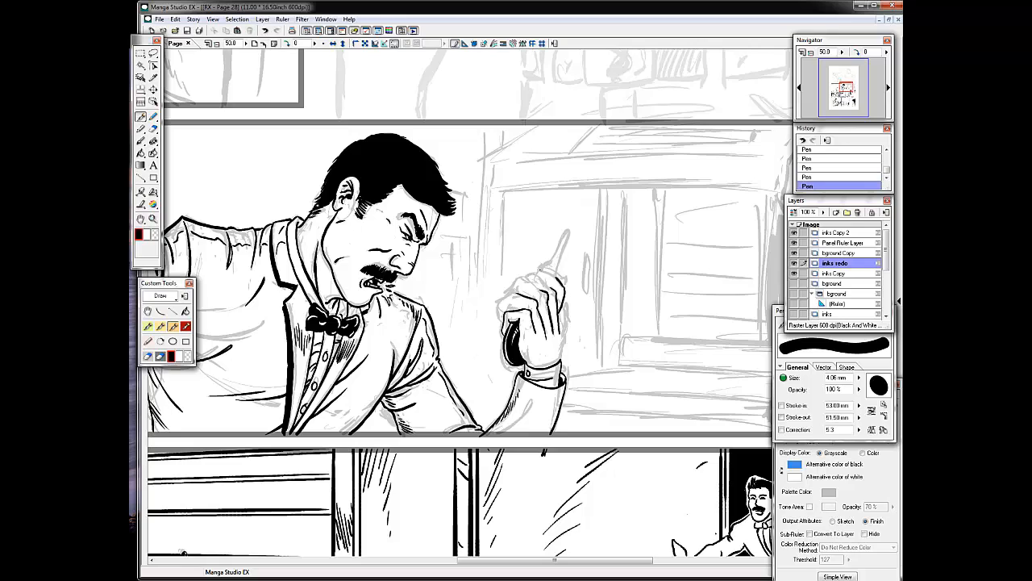
# Ink the back of the raised hand and the thin tip of the object it holds.
pyautogui.moveTo(508, 295)
pyautogui.mouseDown()
pyautogui.moveTo(541, 276)
pyautogui.moveTo(498, 321)
pyautogui.mouseUp()
pyautogui.moveTo(540, 274); pyautogui.dragTo(560, 243)
pyautogui.moveTo(568, 269); pyautogui.dragTo(563, 230)
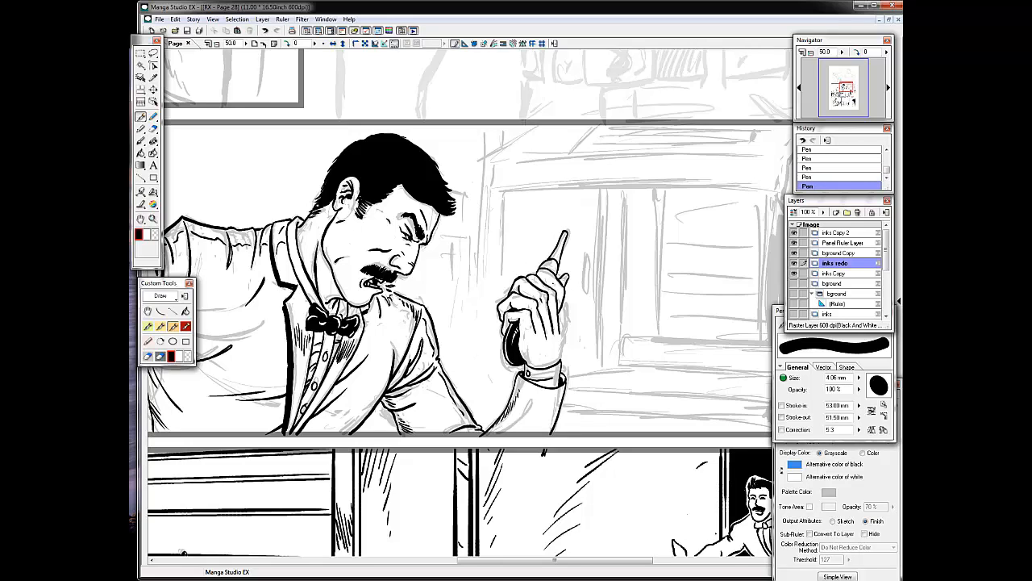
# Ink the outer edge of the raised hand, redrawing the strokes until the contour fits.
pyautogui.moveTo(570, 352)
pyautogui.mouseDown()
pyautogui.moveTo(563, 303)
pyautogui.moveTo(568, 315)
pyautogui.mouseUp()
pyautogui.hotkey('ctrl', 'z')
pyautogui.moveTo(568, 308); pyautogui.dragTo(563, 347)
pyautogui.moveTo(562, 300); pyautogui.dragTo(558, 323)
pyautogui.moveTo(568, 297)
pyautogui.mouseDown()
pyautogui.moveTo(564, 319)
pyautogui.moveTo(563, 307)
pyautogui.mouseUp()
pyautogui.hotkey('ctrl', 'z')
pyautogui.moveTo(570, 284)
pyautogui.mouseDown()
pyautogui.moveTo(556, 315)
pyautogui.moveTo(559, 388)
pyautogui.mouseUp()
pyautogui.hotkey('ctrl', 'z')
pyautogui.hotkey('ctrl', 'z')
pyautogui.hotkey('ctrl', 'z')
pyautogui.hotkey('ctrl', 'z')
# Detail the upper part of the held object and fill it with black.
pyautogui.moveTo(538, 275)
pyautogui.mouseDown()
pyautogui.moveTo(556, 281)
pyautogui.moveTo(563, 305)
pyautogui.mouseUp()
pyautogui.moveTo(542, 266); pyautogui.dragTo(554, 262)
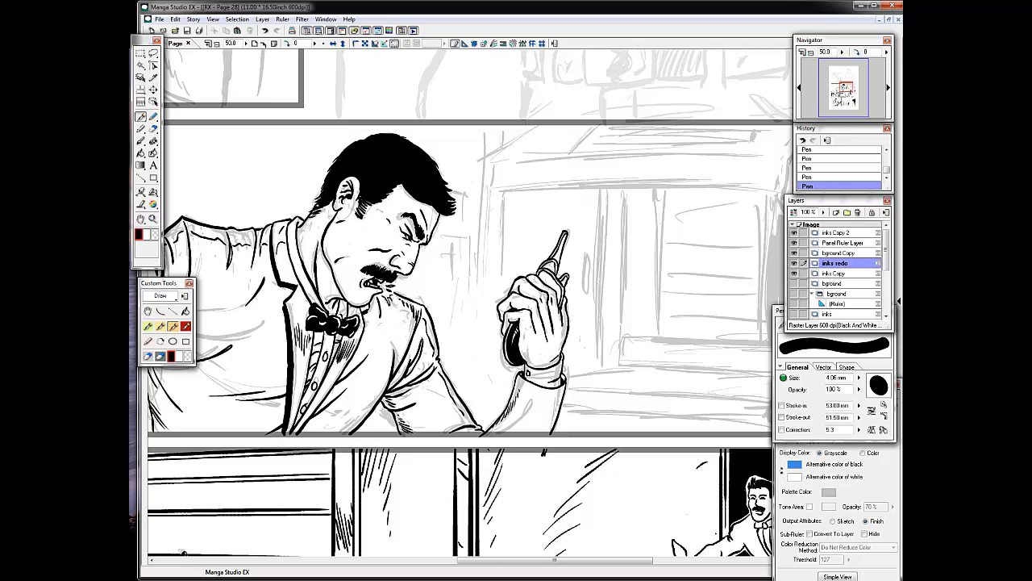
pyautogui.click(557, 258)
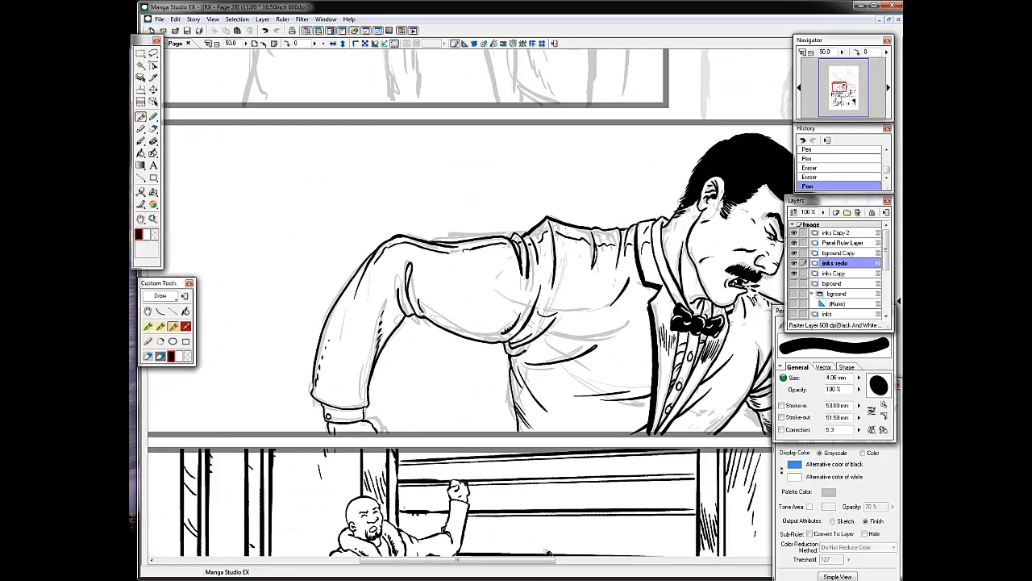
# Thicken the outlines of the jacket's side and the extended sleeve.
pyautogui.moveTo(512, 357)
pyautogui.mouseDown()
pyautogui.moveTo(565, 368)
pyautogui.moveTo(517, 429)
pyautogui.mouseUp()
pyautogui.moveTo(427, 320); pyautogui.dragTo(501, 343)
pyautogui.moveTo(407, 315); pyautogui.dragTo(376, 367)
pyautogui.moveTo(312, 394); pyautogui.dragTo(331, 403)
pyautogui.moveTo(333, 309); pyautogui.dragTo(381, 246)
pyautogui.moveTo(422, 241); pyautogui.dragTo(460, 244)
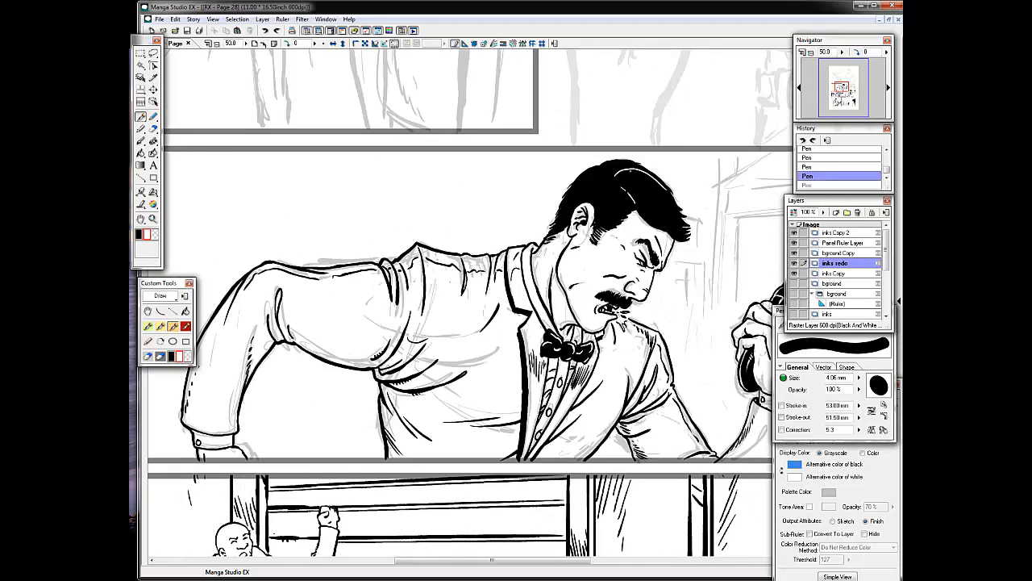
# Draw white highlight strands in the front of the man's black hair, undoing unwanted ones.
pyautogui.hotkey('ctrl', 'z')
pyautogui.hotkey('ctrl', 'z')
pyautogui.moveTo(637, 195); pyautogui.dragTo(682, 222)
pyautogui.moveTo(649, 192)
pyautogui.mouseDown()
pyautogui.moveTo(685, 225)
pyautogui.moveTo(661, 204)
pyautogui.mouseUp()
pyautogui.moveTo(659, 213); pyautogui.dragTo(680, 233)
pyautogui.moveTo(640, 206)
pyautogui.mouseDown()
pyautogui.moveTo(655, 225)
pyautogui.moveTo(638, 201)
pyautogui.mouseUp()
pyautogui.hotkey('ctrl', 'z')
pyautogui.hotkey('ctrl', 'z')
pyautogui.hotkey('ctrl', 'z')
# Add white highlight strands across the crown and forelock of the hair and switch back to black.
pyautogui.moveTo(571, 192); pyautogui.dragTo(633, 195)
pyautogui.hotkey('ctrl', 'z')
pyautogui.moveTo(594, 182); pyautogui.dragTo(617, 177)
pyautogui.moveTo(667, 202); pyautogui.dragTo(680, 219)
pyautogui.moveTo(677, 322)
pyautogui.mouseDown()
pyautogui.moveTo(521, 270)
pyautogui.moveTo(502, 279)
pyautogui.mouseUp()
pyautogui.press('x')
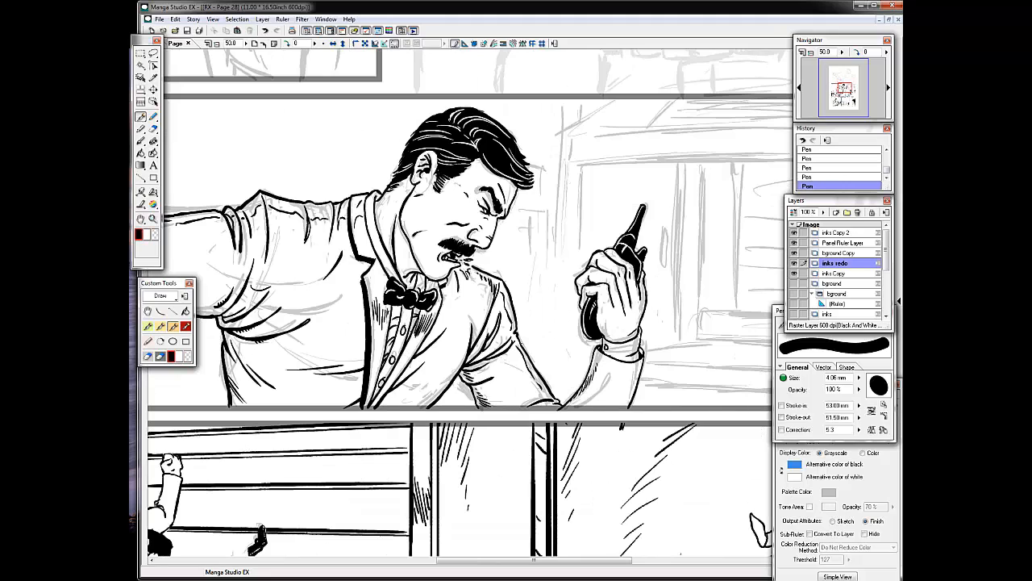
# Strengthen the outlines of the far sleeve and raised forearm, and add a stroke at the collar above the bow tie.
pyautogui.moveTo(521, 339); pyautogui.dragTo(562, 404)
pyautogui.moveTo(595, 350); pyautogui.dragTo(564, 404)
pyautogui.moveTo(644, 349)
pyautogui.mouseDown()
pyautogui.moveTo(632, 407)
pyautogui.moveTo(642, 352)
pyautogui.moveTo(587, 387)
pyautogui.mouseUp()
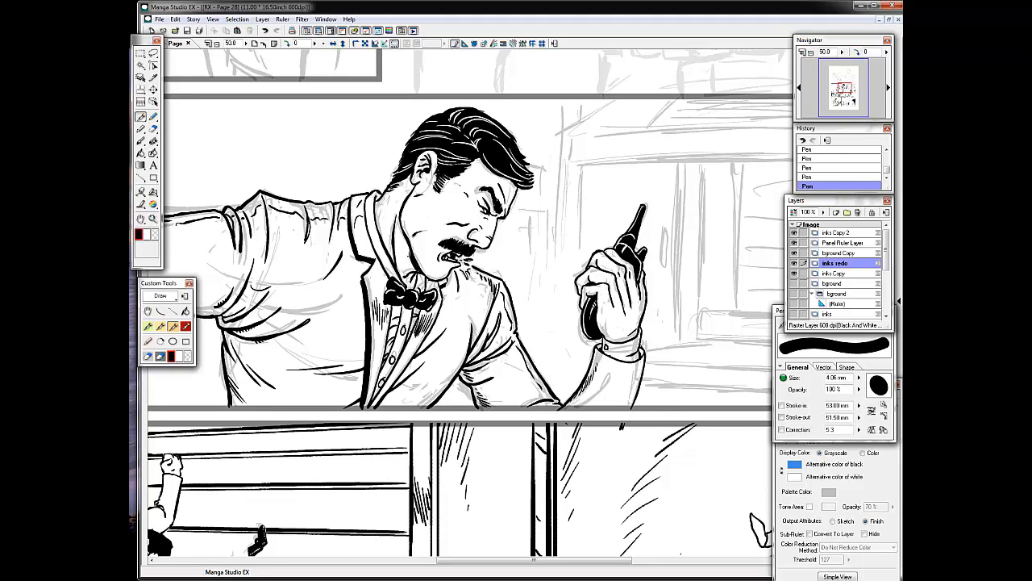
pyautogui.hotkey('ctrl', 'z')
pyautogui.moveTo(405, 252); pyautogui.dragTo(417, 271)
# Set the opacity of the bground Copy layer and the Panel Ruler Layer to 100%.
pyautogui.click(810, 53)
pyautogui.click(839, 254)
pyautogui.moveTo(484, 371); pyautogui.dragTo(493, 239)
pyautogui.click(823, 212)
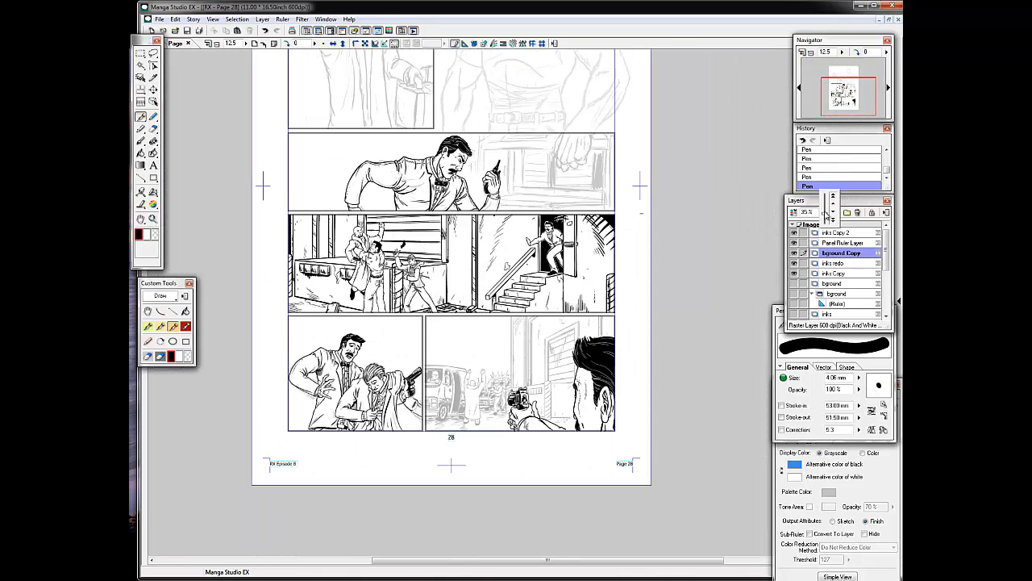
pyautogui.moveTo(824, 218); pyautogui.dragTo(824, 196)
pyautogui.click(843, 242)
pyautogui.moveTo(484, 242); pyautogui.dragTo(478, 307)
pyautogui.click(824, 212)
pyautogui.moveTo(825, 218); pyautogui.dragTo(825, 196)
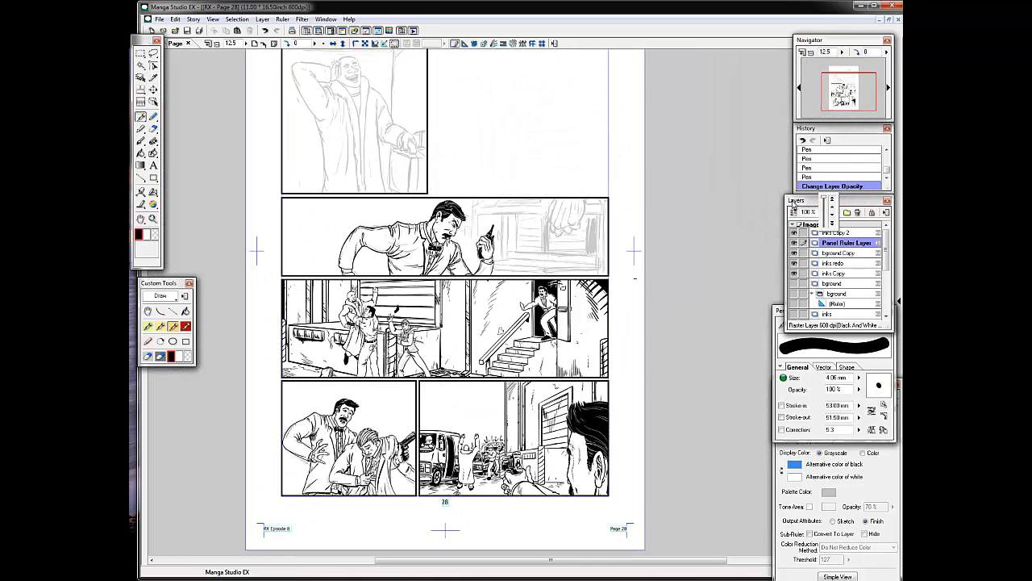
# Hide the inks Copy layer and make inks redo the active layer for the panel with the two men and the gun.
pyautogui.moveTo(460, 322); pyautogui.dragTo(482, 299)
pyautogui.hotkey('ctrl', '+')
pyautogui.moveTo(339, 500); pyautogui.dragTo(530, 264)
pyautogui.hotkey('ctrl', '+')
pyautogui.click(793, 273)
pyautogui.click(834, 263)
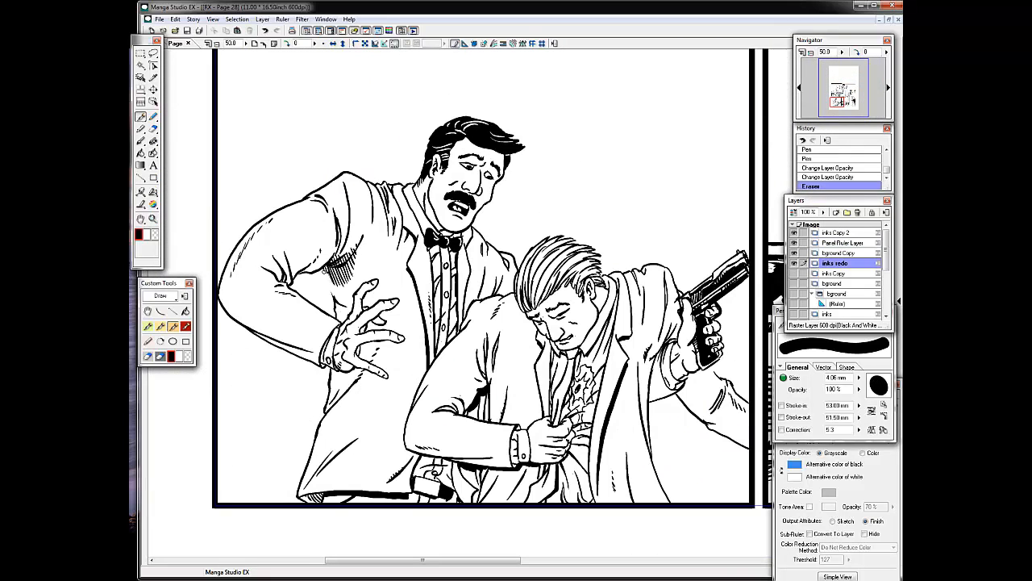
# Darken the hatched shadow under the mustached man's arm with short pen strokes.
pyautogui.moveTo(334, 293); pyautogui.dragTo(342, 316)
pyautogui.moveTo(323, 268); pyautogui.dragTo(333, 284)
pyautogui.moveTo(321, 271); pyautogui.dragTo(331, 286)
pyautogui.moveTo(327, 300); pyautogui.dragTo(338, 316)
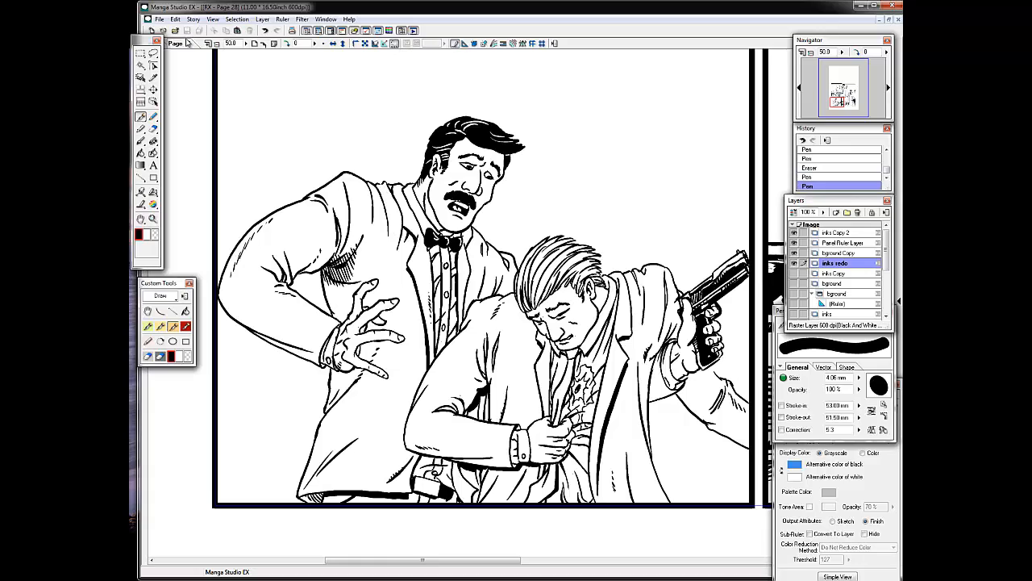
# Add short strokes beside the bowed man's hairline and shoulder, undoing unwanted ones.
pyautogui.click(529, 310)
pyautogui.hotkey('ctrl', 'z')
pyautogui.moveTo(522, 286); pyautogui.dragTo(533, 310)
pyautogui.moveTo(522, 285); pyautogui.dragTo(531, 310)
pyautogui.hotkey('ctrl', 'z')
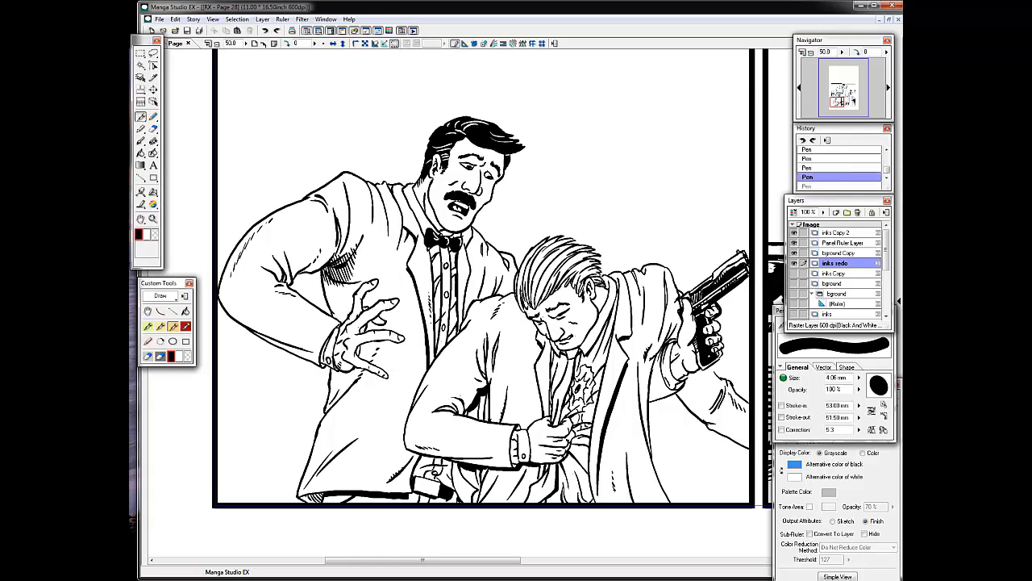
# Look over the other inked panels and save the page.
pyautogui.hotkey('ctrl', '-')
pyautogui.moveTo(451, 242); pyautogui.dragTo(420, 415)
pyautogui.moveTo(285, 88); pyautogui.dragTo(183, 178)
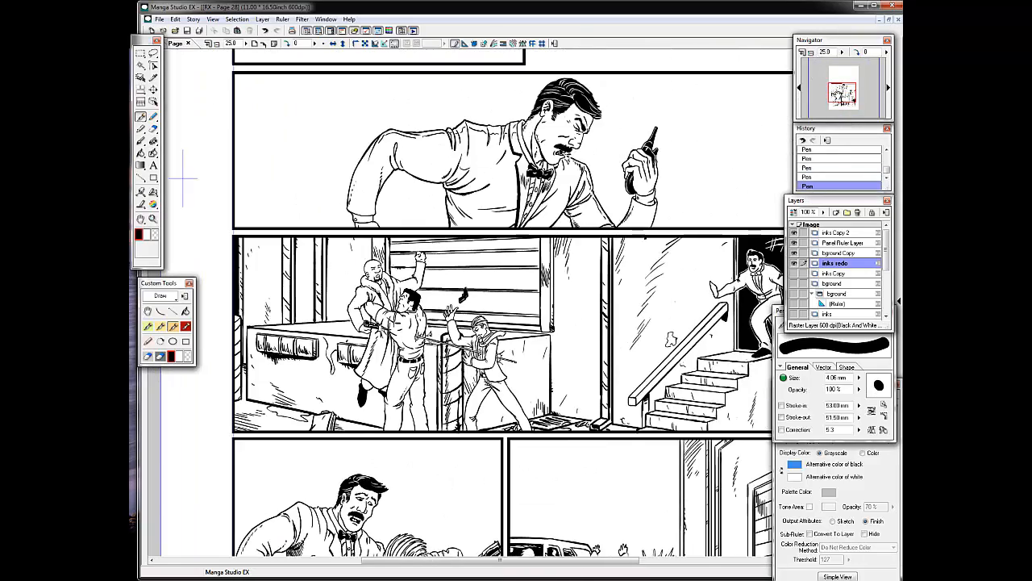
pyautogui.moveTo(516, 347); pyautogui.dragTo(482, 367)
pyautogui.hotkey('ctrl', '+')
pyautogui.moveTo(323, 548); pyautogui.dragTo(582, 50)
pyautogui.click(186, 32)
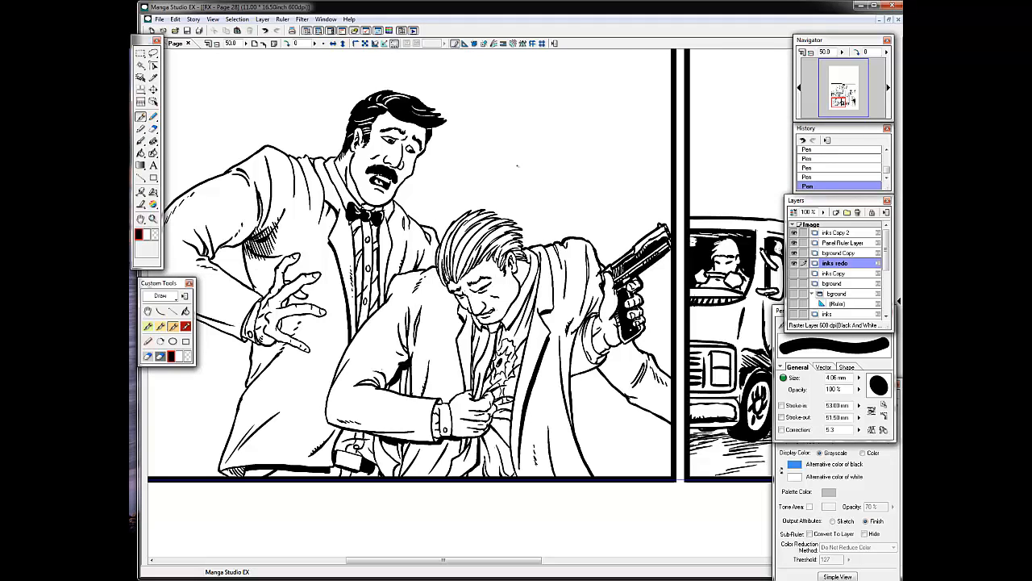
# Thicken the mustached man's sleeve folds, the underside of his sleeve and the jacket edge below the cuff.
pyautogui.moveTo(518, 166); pyautogui.dragTo(622, 218)
pyautogui.moveTo(315, 298); pyautogui.dragTo(341, 315)
pyautogui.moveTo(316, 314); pyautogui.dragTo(356, 340)
pyautogui.moveTo(250, 339); pyautogui.dragTo(350, 395)
pyautogui.moveTo(355, 394); pyautogui.dragTo(354, 428)
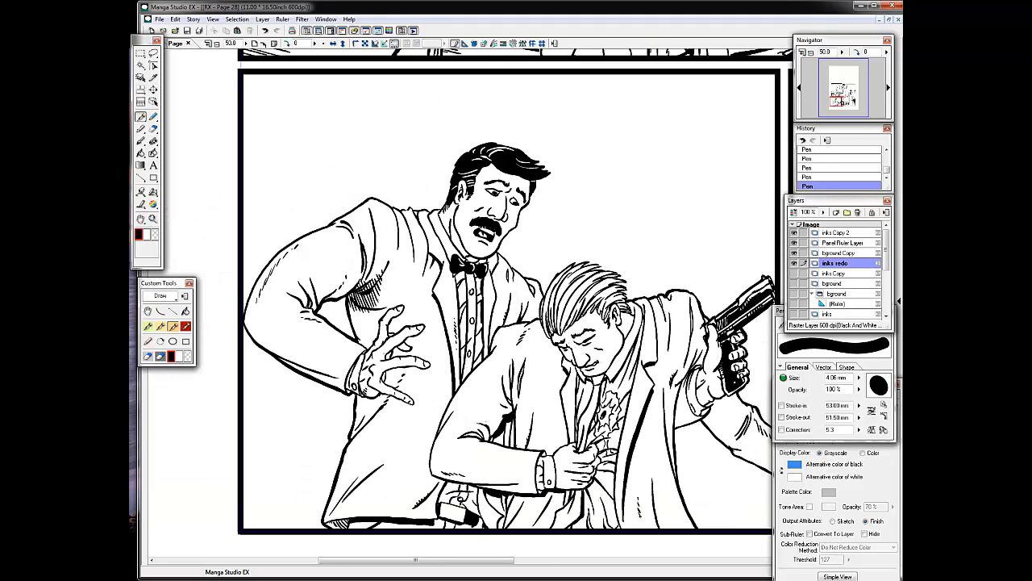
# Show the inks Copy layer again, open its properties and turn on Convert To Layer for its sub-ruler.
pyautogui.hotkey('ctrl', '-')
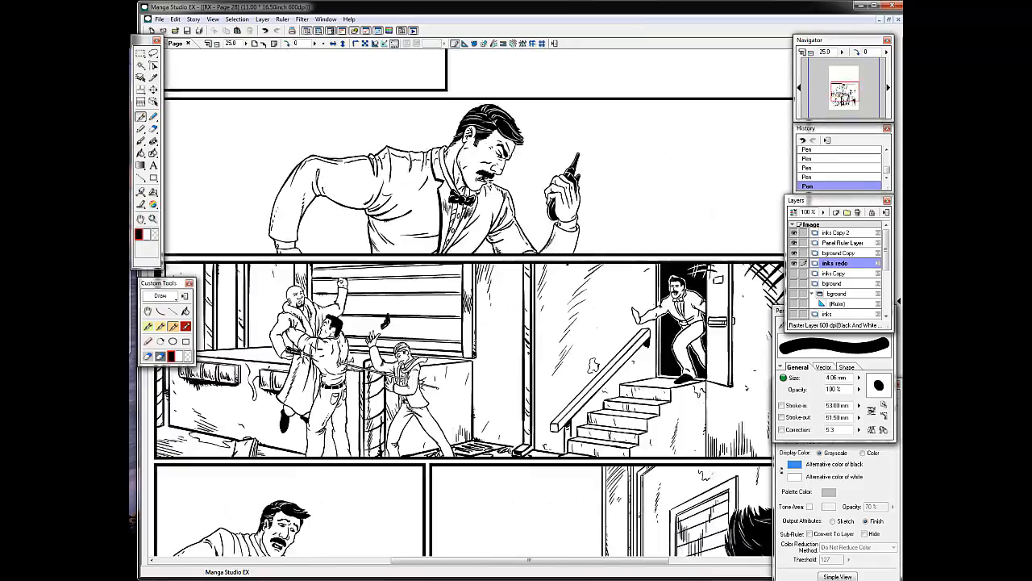
pyautogui.moveTo(484, 209)
pyautogui.mouseDown()
pyautogui.moveTo(470, 420)
pyautogui.moveTo(408, 394)
pyautogui.mouseUp()
pyautogui.moveTo(886, 251); pyautogui.dragTo(886, 260)
pyautogui.click(795, 251)
pyautogui.click(795, 251)
pyautogui.click(795, 251)
pyautogui.doubleClick(836, 250)
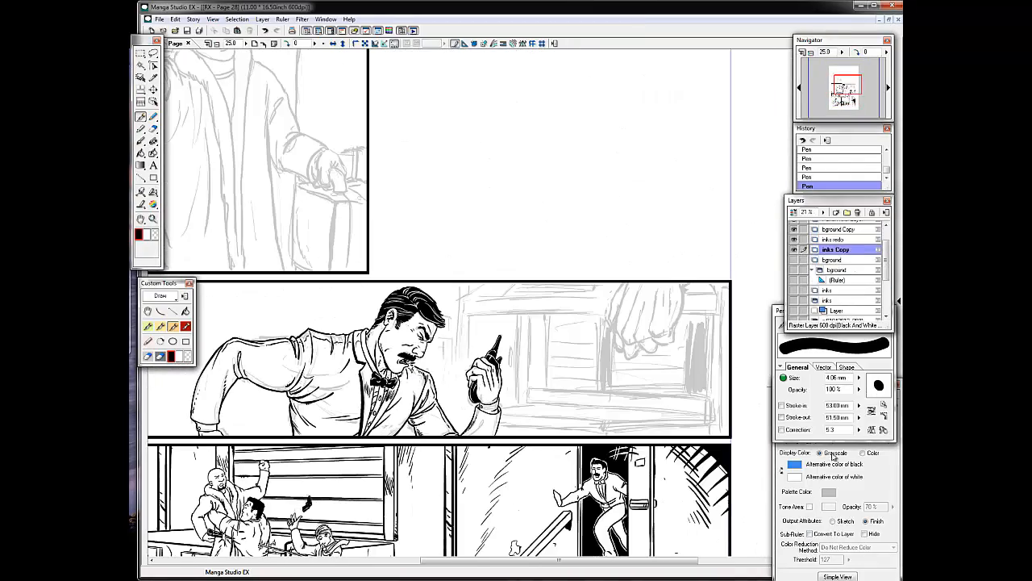
pyautogui.click(811, 527)
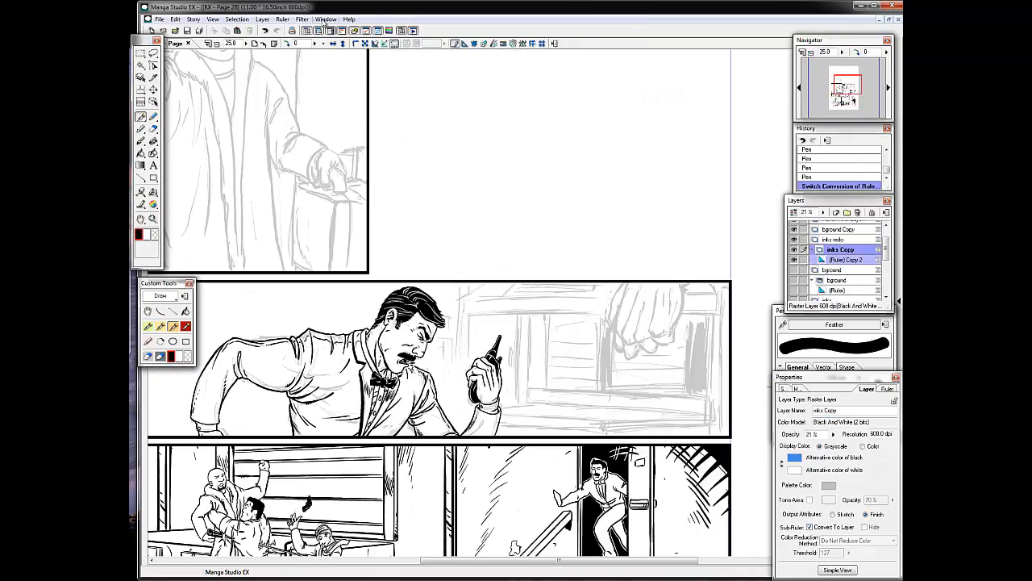
# Create a perspective ruler and move its handles to match the sketched background behind the man with the radio.
pyautogui.click(325, 20)
pyautogui.moveTo(282, 19)
pyautogui.click(500, 145)
pyautogui.click(153, 66)
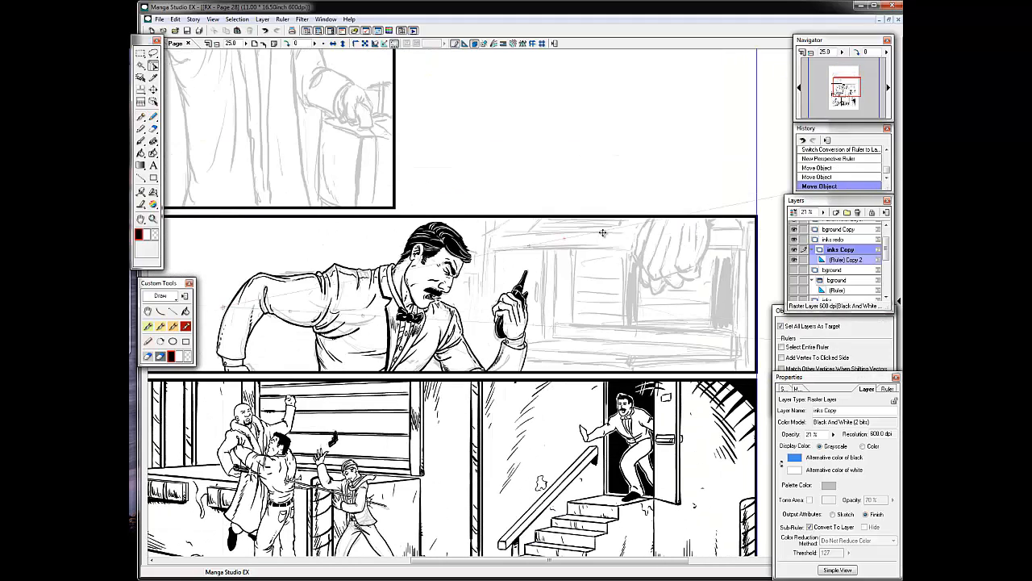
pyautogui.moveTo(358, 263); pyautogui.dragTo(350, 350)
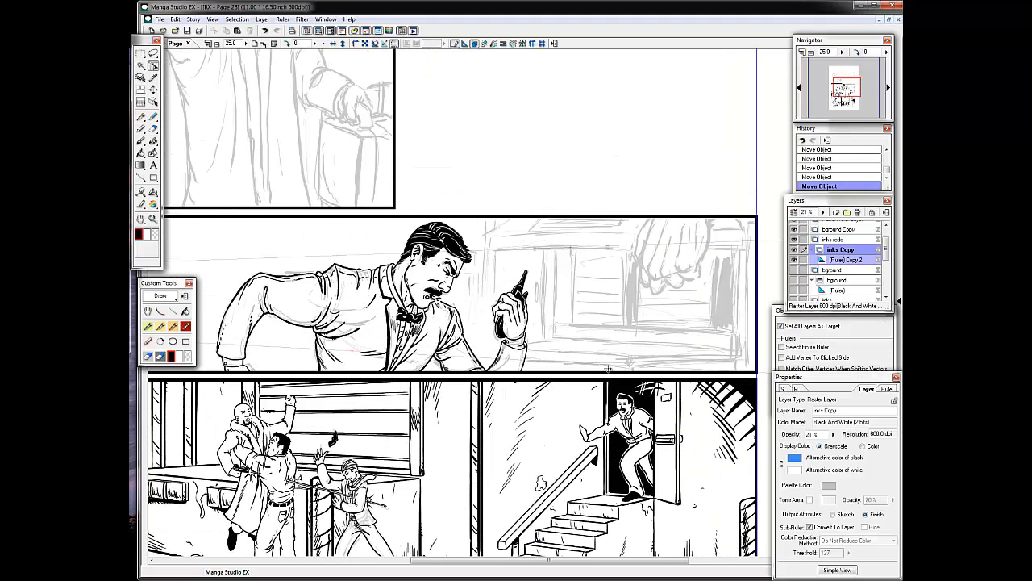
# Try pen lines along the window sill with the perspective ruler, and move the ruler layer to the inks redo layer.
pyautogui.click(174, 326)
pyautogui.moveTo(549, 331); pyautogui.dragTo(730, 337)
pyautogui.moveTo(549, 332); pyautogui.dragTo(729, 338)
pyautogui.moveTo(844, 260); pyautogui.dragTo(840, 242)
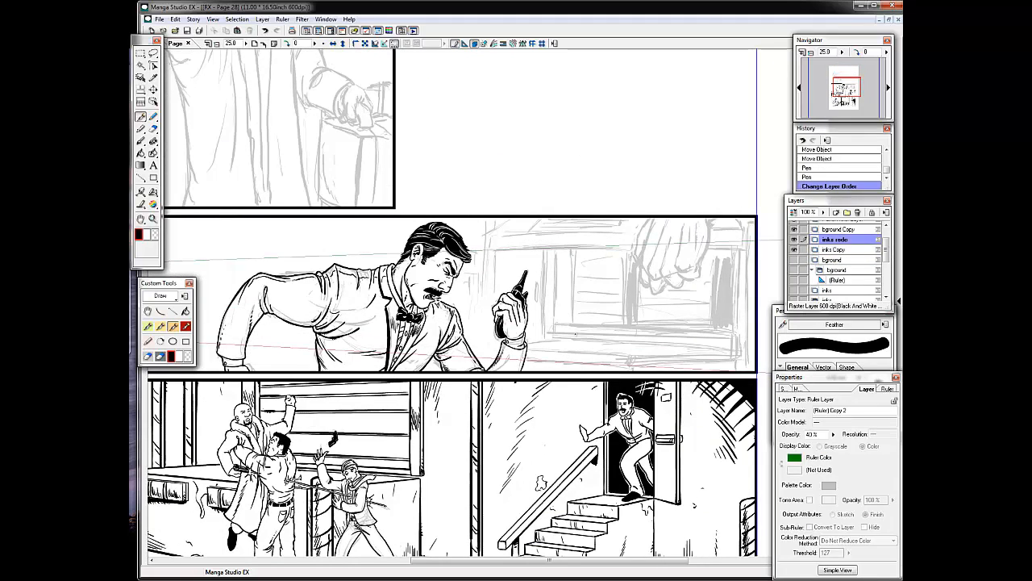
pyautogui.moveTo(556, 325); pyautogui.dragTo(689, 326)
# Convert the inks Copy layer's remaining ruler to a layer and delete that ruler layer.
pyautogui.hotkey('ctrl', '-')
pyautogui.click(839, 250)
pyautogui.click(810, 527)
pyautogui.click(839, 259)
pyautogui.click(857, 212)
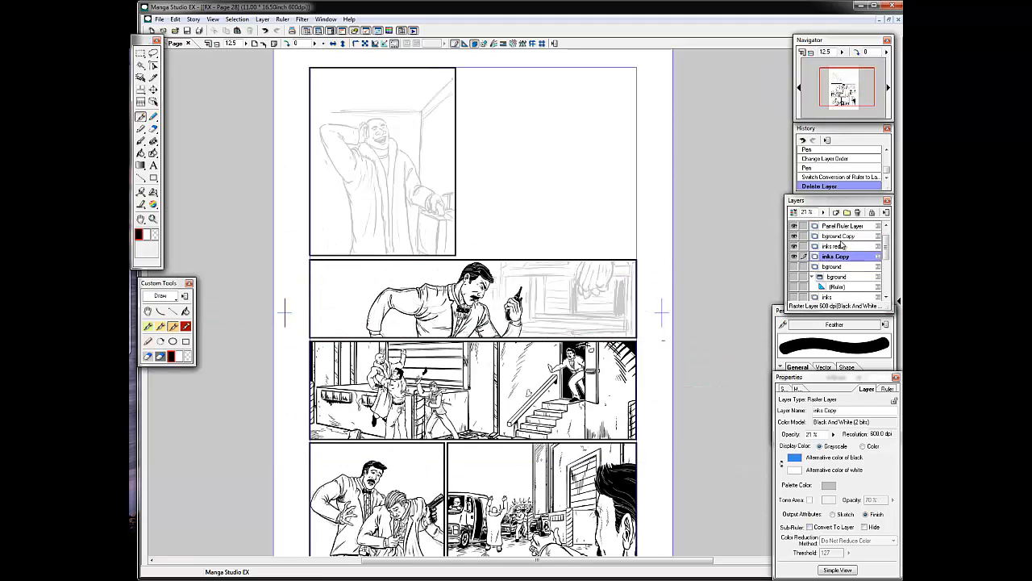
# Convert the inks redo layer's rulers to layers, delete the unneeded one and move the perspective ruler to bground Copy.
pyautogui.click(838, 246)
pyautogui.click(810, 526)
pyautogui.click(843, 257)
pyautogui.click(857, 212)
pyautogui.moveTo(844, 257); pyautogui.dragTo(841, 238)
# Try ruled pen lines for the awning, window frame and counter behind the man with the radio.
pyautogui.hotkey('ctrl', '+')
pyautogui.moveTo(491, 250)
pyautogui.mouseDown()
pyautogui.moveTo(700, 249)
pyautogui.moveTo(694, 233)
pyautogui.mouseUp()
pyautogui.moveTo(556, 250); pyautogui.dragTo(557, 326)
pyautogui.moveTo(573, 250)
pyautogui.mouseDown()
pyautogui.moveTo(573, 328)
pyautogui.moveTo(734, 328)
pyautogui.mouseUp()
pyautogui.moveTo(551, 343); pyautogui.dragTo(705, 345)
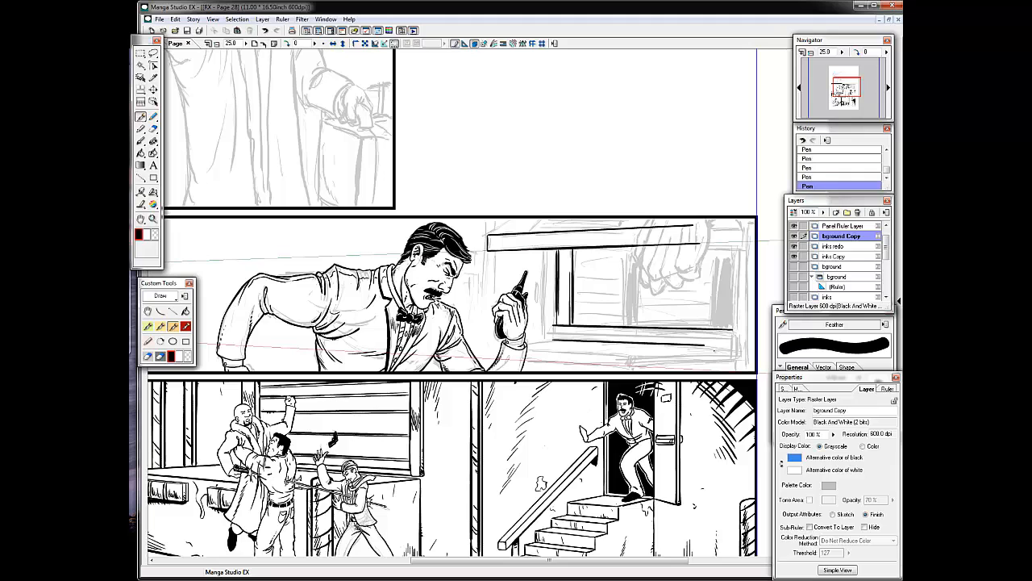
pyautogui.moveTo(527, 350); pyautogui.dragTo(634, 355)
pyautogui.moveTo(627, 346)
pyautogui.mouseDown()
pyautogui.moveTo(733, 347)
pyautogui.moveTo(633, 353)
pyautogui.mouseUp()
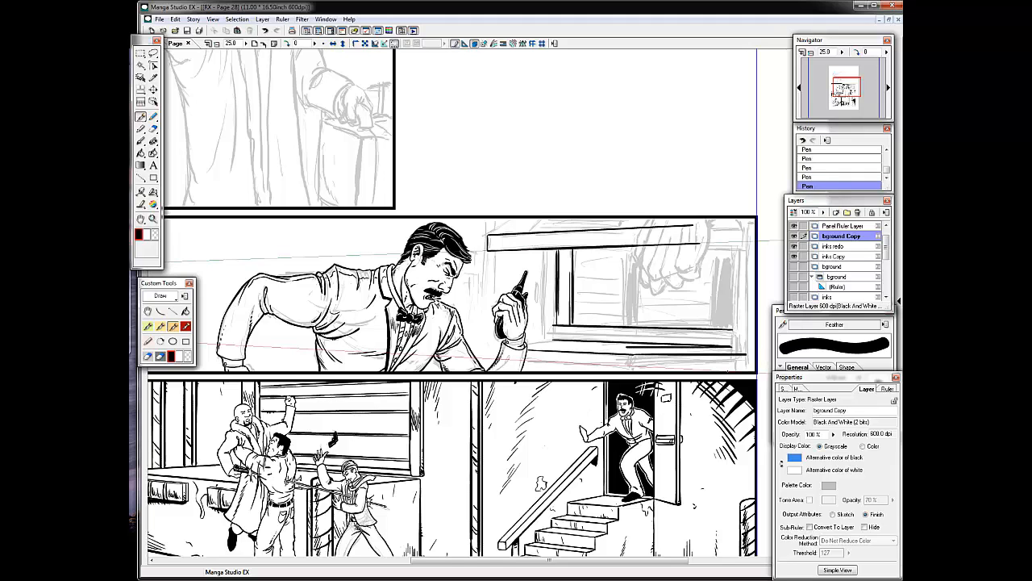
# Undo the trial background lines and reposition the perspective ruler's guide lines over the radio panel.
pyautogui.hotkey('ctrl', 'z')
pyautogui.hotkey('ctrl', 'z')
pyautogui.hotkey('ctrl', 'z')
pyautogui.hotkey('ctrl', 'z')
pyautogui.hotkey('ctrl', 'z')
pyautogui.hotkey('ctrl', 'z')
pyautogui.hotkey('ctrl', 'z')
pyautogui.hotkey('ctrl', 'z')
pyautogui.hotkey('ctrl', 'z')
pyautogui.hotkey('ctrl', 'z')
pyautogui.press('o')
pyautogui.moveTo(361, 351); pyautogui.dragTo(361, 331)
pyautogui.moveTo(360, 331); pyautogui.dragTo(364, 328)
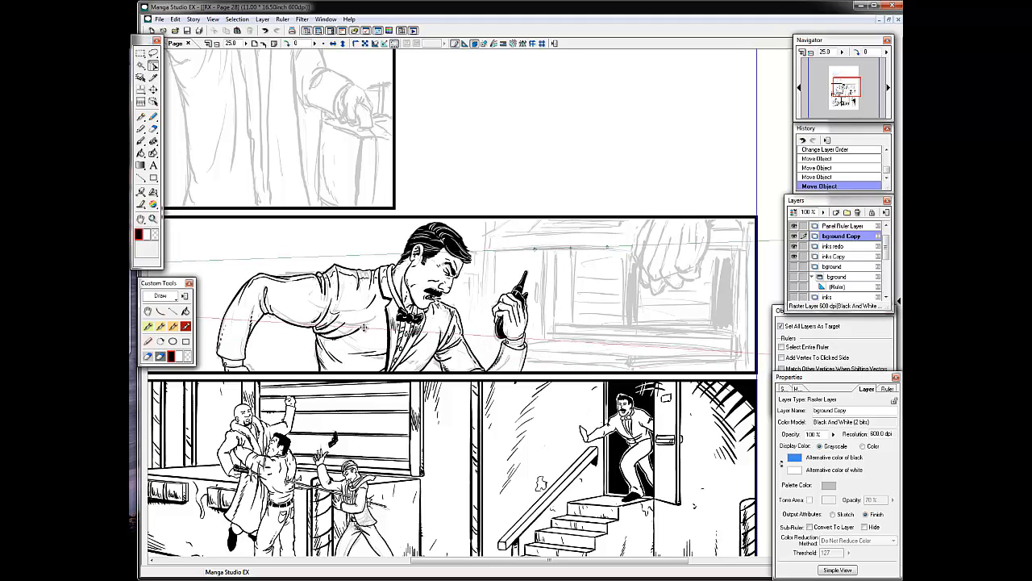
# Ink the awning's long edges and left end, and the upright frame lines at the window's left side.
pyautogui.press('p')
pyautogui.moveTo(490, 250); pyautogui.dragTo(698, 243)
pyautogui.moveTo(491, 237); pyautogui.dragTo(681, 226)
pyautogui.hotkey('ctrl', 'z')
pyautogui.moveTo(491, 236); pyautogui.dragTo(546, 337)
pyautogui.moveTo(556, 249)
pyautogui.mouseDown()
pyautogui.moveTo(556, 324)
pyautogui.moveTo(573, 324)
pyautogui.mouseUp()
# Draw the window's centre post and the horizontal slats of the left pane.
pyautogui.moveTo(625, 246); pyautogui.dragTo(625, 322)
pyautogui.moveTo(631, 246); pyautogui.dragTo(638, 324)
pyautogui.moveTo(574, 314)
pyautogui.mouseDown()
pyautogui.moveTo(624, 317)
pyautogui.moveTo(621, 290)
pyautogui.mouseUp()
pyautogui.moveTo(575, 258); pyautogui.dragTo(625, 256)
pyautogui.moveTo(576, 318); pyautogui.dragTo(625, 321)
# Draw the window sill and the counter edges below it, undoing unwanted strokes.
pyautogui.moveTo(555, 326)
pyautogui.mouseDown()
pyautogui.moveTo(737, 336)
pyautogui.moveTo(737, 359)
pyautogui.mouseUp()
pyautogui.moveTo(737, 359); pyautogui.dragTo(629, 362)
pyautogui.moveTo(530, 348)
pyautogui.mouseDown()
pyautogui.moveTo(732, 356)
pyautogui.moveTo(629, 361)
pyautogui.mouseUp()
pyautogui.hotkey('ctrl', 'z')
pyautogui.moveTo(632, 361); pyautogui.dragTo(632, 371)
pyautogui.hotkey('ctrl', 'z')
pyautogui.moveTo(526, 337); pyautogui.dragTo(556, 339)
pyautogui.moveTo(526, 340); pyautogui.dragTo(733, 354)
pyautogui.hotkey('ctrl', 'z')
pyautogui.hotkey('ctrl', 'z')
pyautogui.hotkey('ctrl', 'z')
pyautogui.hotkey('ctrl', 'z')
# Draw the left end of the counter around the man's raised hand, including its edge and short upright.
pyautogui.moveTo(552, 341); pyautogui.dragTo(508, 342)
pyautogui.moveTo(517, 342); pyautogui.dragTo(526, 342)
pyautogui.moveTo(498, 346); pyautogui.dragTo(519, 347)
pyautogui.moveTo(493, 353); pyautogui.dragTo(524, 350)
pyautogui.moveTo(506, 352); pyautogui.dragTo(524, 354)
pyautogui.moveTo(508, 347)
pyautogui.mouseDown()
pyautogui.moveTo(521, 348)
pyautogui.moveTo(488, 367)
pyautogui.mouseUp()
pyautogui.hotkey('ctrl', 'z')
pyautogui.moveTo(486, 349); pyautogui.dragTo(496, 350)
pyautogui.moveTo(489, 351); pyautogui.dragTo(488, 368)
# Complete the right end of the awning and draw the upright frame lines at the window's right side.
pyautogui.moveTo(666, 228); pyautogui.dragTo(742, 226)
pyautogui.moveTo(673, 246); pyautogui.dragTo(742, 244)
pyautogui.moveTo(741, 227); pyautogui.dragTo(717, 326)
pyautogui.moveTo(721, 246); pyautogui.dragTo(721, 332)
# Draw the horizontal slats across the right pane of the window.
pyautogui.moveTo(640, 318)
pyautogui.mouseDown()
pyautogui.moveTo(715, 320)
pyautogui.moveTo(713, 306)
pyautogui.mouseUp()
pyautogui.moveTo(639, 321); pyautogui.dragTo(706, 322)
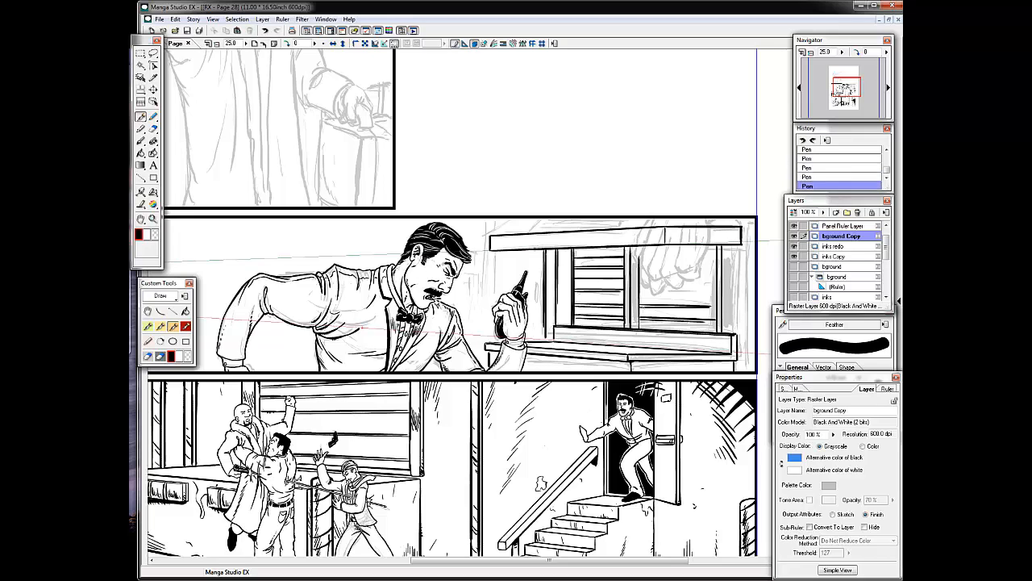
pyautogui.moveTo(639, 291)
pyautogui.mouseDown()
pyautogui.moveTo(716, 292)
pyautogui.moveTo(717, 279)
pyautogui.mouseUp()
pyautogui.moveTo(640, 266); pyautogui.dragTo(716, 266)
# Outline the narrow strips along the window's right and left frames and fill them with black.
pyautogui.moveTo(638, 254)
pyautogui.mouseDown()
pyautogui.moveTo(716, 254)
pyautogui.moveTo(738, 335)
pyautogui.mouseUp()
pyautogui.moveTo(724, 243)
pyautogui.mouseDown()
pyautogui.moveTo(724, 320)
pyautogui.moveTo(735, 334)
pyautogui.mouseUp()
pyautogui.click(729, 291)
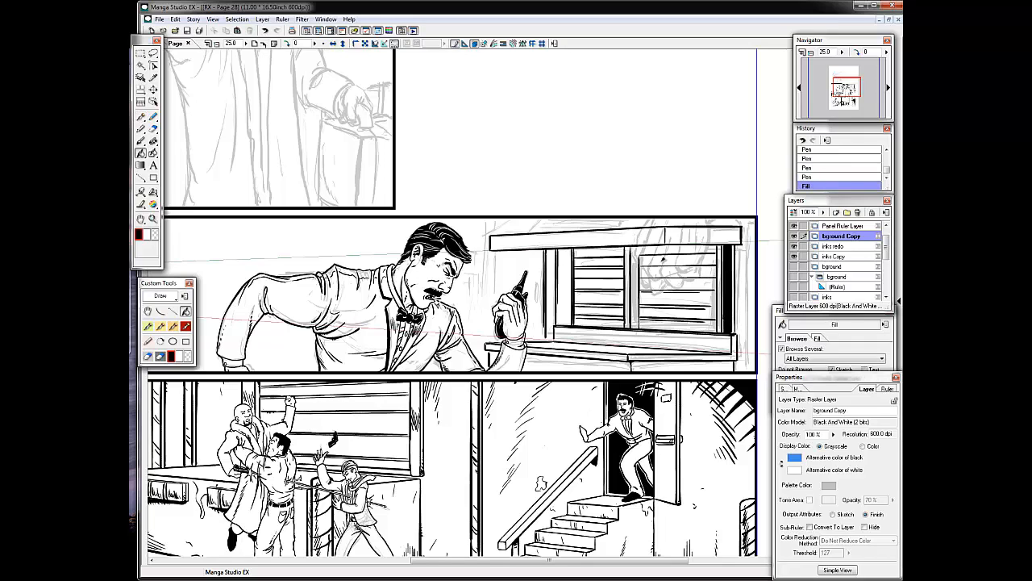
pyautogui.moveTo(564, 249); pyautogui.dragTo(564, 325)
pyautogui.click(568, 287)
# Draw a vertical post at the panel's right edge, and blacken the window's centre post and lower frame line.
pyautogui.moveTo(748, 221); pyautogui.dragTo(747, 370)
pyautogui.moveTo(747, 219)
pyautogui.mouseDown()
pyautogui.moveTo(757, 218)
pyautogui.moveTo(749, 371)
pyautogui.mouseUp()
pyautogui.moveTo(748, 222); pyautogui.dragTo(757, 220)
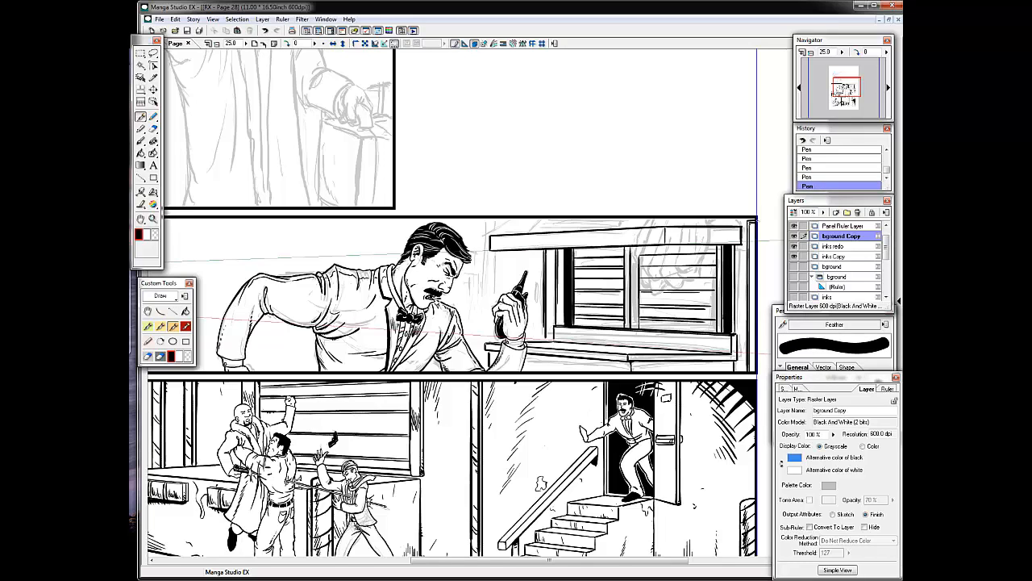
pyautogui.click(635, 291)
pyautogui.moveTo(626, 326); pyautogui.dragTo(724, 331)
# Draw the awning's sloping roof edge and the lines along its top with the Straight pen, toggling ruler snapping.
pyautogui.click(185, 326)
pyautogui.moveTo(491, 236)
pyautogui.mouseDown()
pyautogui.moveTo(515, 219)
pyautogui.moveTo(549, 218)
pyautogui.mouseUp()
pyautogui.click(455, 44)
pyautogui.moveTo(545, 222); pyautogui.dragTo(628, 221)
pyautogui.click(455, 44)
pyautogui.moveTo(543, 225); pyautogui.dragTo(619, 219)
pyautogui.moveTo(545, 222); pyautogui.dragTo(585, 218)
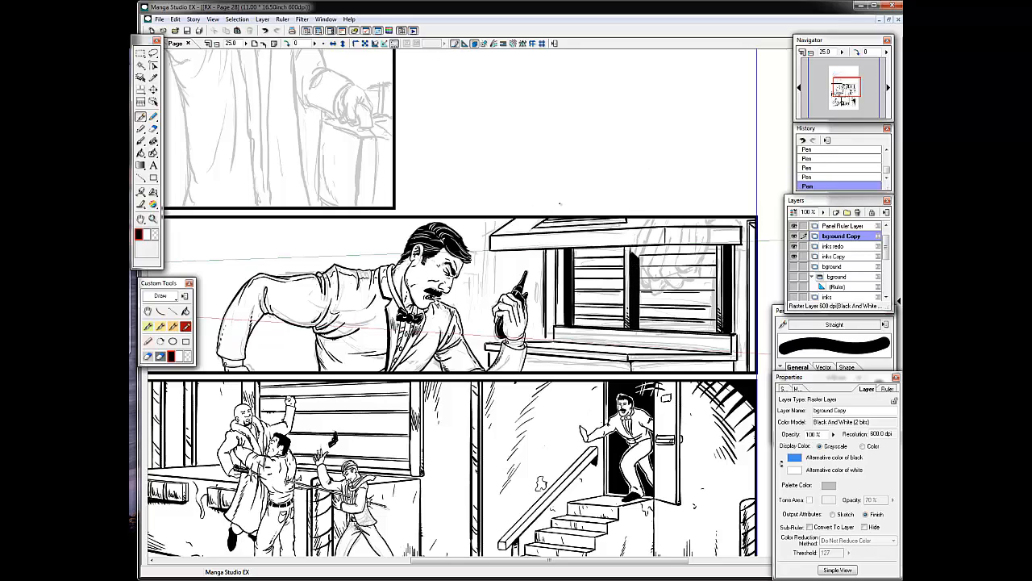
# Draw the drawer fronts beneath the counter with the Feather pen.
pyautogui.click(172, 326)
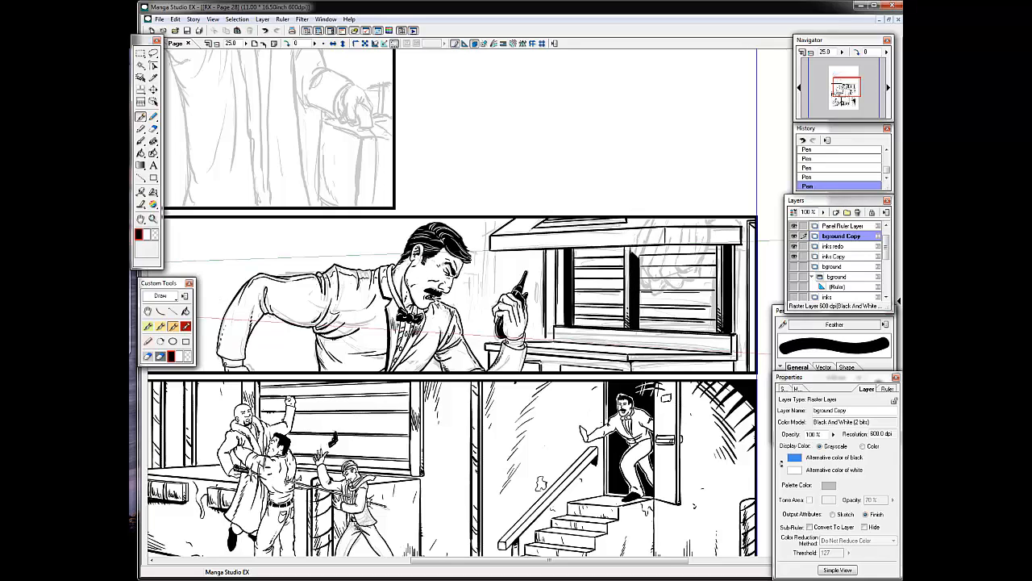
pyautogui.moveTo(536, 362); pyautogui.dragTo(542, 367)
pyautogui.moveTo(563, 363); pyautogui.dragTo(623, 371)
pyautogui.moveTo(575, 370); pyautogui.dragTo(591, 372)
# Draw the vertical wall and cabinet lines left of the window, and a small handle beside the radio.
pyautogui.moveTo(495, 252); pyautogui.dragTo(495, 300)
pyautogui.moveTo(483, 220)
pyautogui.mouseDown()
pyautogui.moveTo(483, 303)
pyautogui.moveTo(485, 290)
pyautogui.mouseUp()
pyautogui.moveTo(477, 276); pyautogui.dragTo(477, 324)
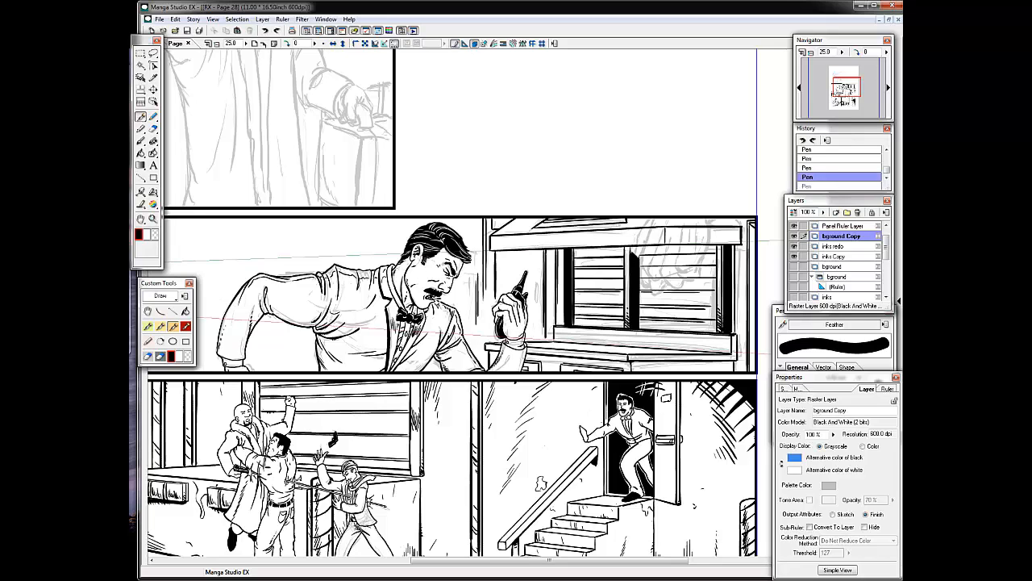
pyautogui.moveTo(537, 282); pyautogui.dragTo(537, 305)
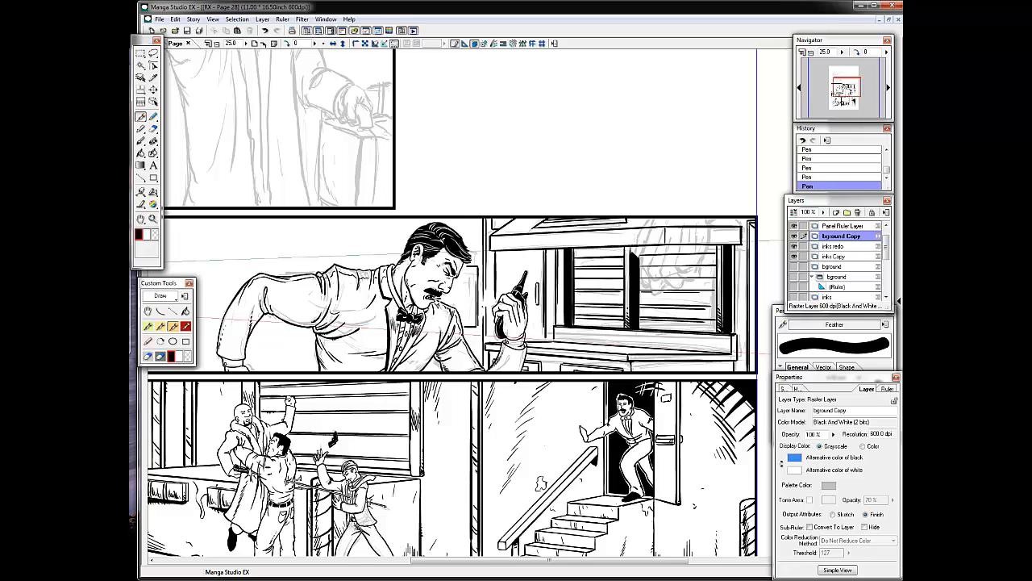
# Add horizontal shading strokes to the awning's front, undoing extras, and clean up the counter lines with the Eraser.
pyautogui.moveTo(550, 235); pyautogui.dragTo(592, 236)
pyautogui.moveTo(570, 239); pyautogui.dragTo(584, 238)
pyautogui.moveTo(571, 243); pyautogui.dragTo(581, 243)
pyautogui.hotkey('ctrl', 'z')
pyautogui.hotkey('ctrl', 'z')
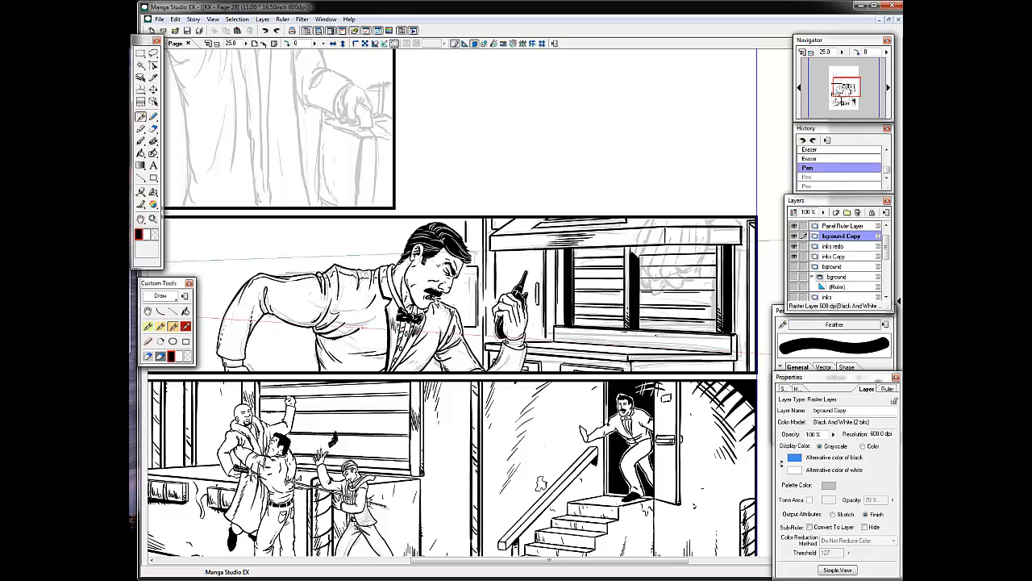
pyautogui.moveTo(591, 347); pyautogui.dragTo(721, 363)
pyautogui.moveTo(567, 361); pyautogui.dragTo(632, 367)
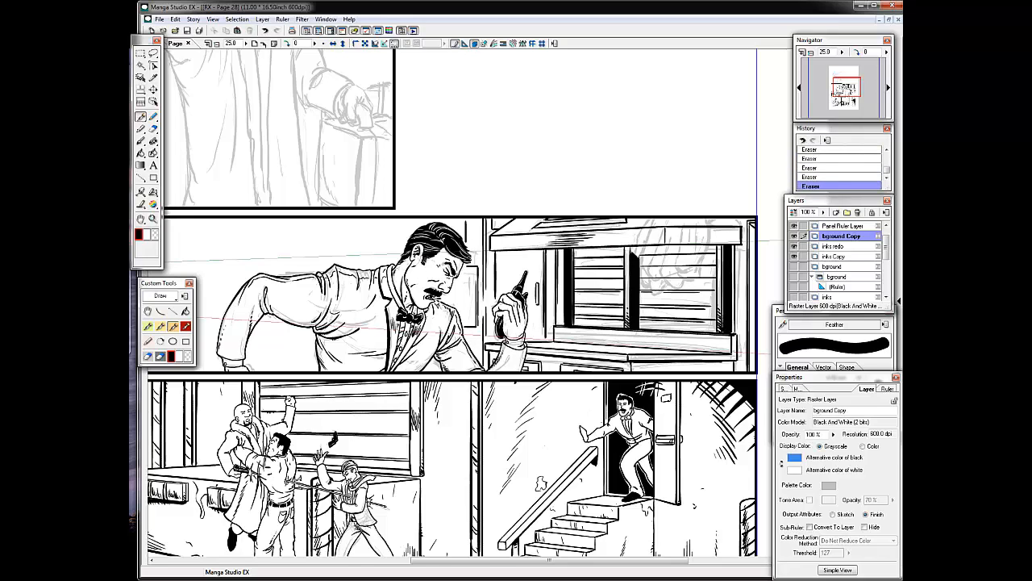
# Add loose curved reflection strokes to the window panes behind the radio, undoing the unwanted ones.
pyautogui.moveTo(733, 226); pyautogui.dragTo(724, 243)
pyautogui.hotkey('ctrl', 'z')
pyautogui.hotkey('ctrl', 'z')
pyautogui.moveTo(579, 330); pyautogui.dragTo(559, 358)
pyautogui.hotkey('ctrl', 'z')
pyautogui.moveTo(652, 363); pyautogui.dragTo(669, 363)
pyautogui.hotkey('ctrl', 'z')
# Erase the inked window and awning lines that cross the sketched shape over the window.
pyautogui.press('e')
pyautogui.moveTo(663, 230); pyautogui.dragTo(637, 262)
pyautogui.moveTo(645, 227); pyautogui.dragTo(703, 226)
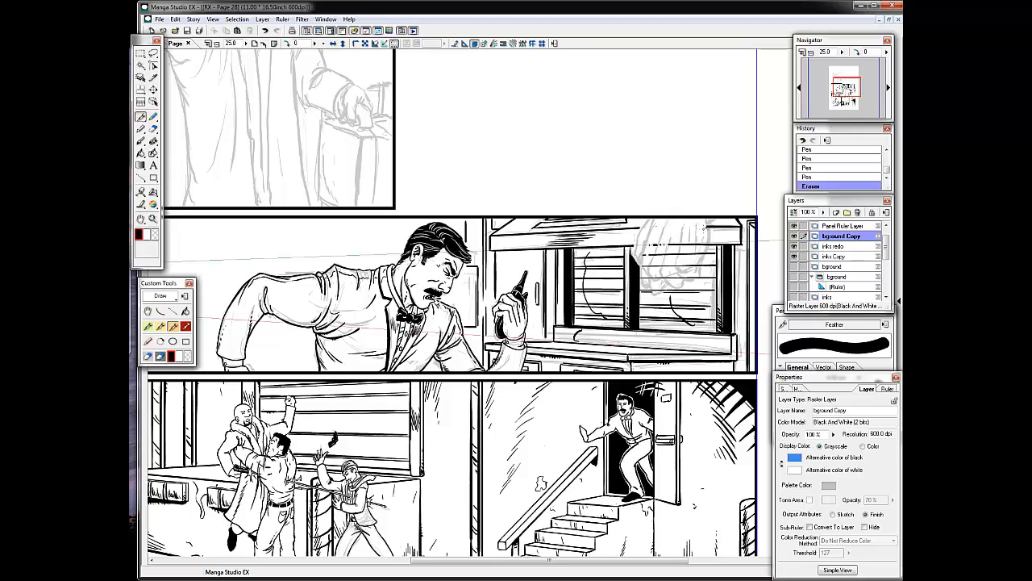
pyautogui.moveTo(651, 268)
pyautogui.mouseDown()
pyautogui.moveTo(682, 240)
pyautogui.moveTo(774, 254)
pyautogui.mouseUp()
# Start the Speed Lines filter on the bground Copy layer with 30 lines at an angle of 180.0 degrees.
pyautogui.click(303, 20)
pyautogui.moveTo(322, 31)
pyautogui.click(422, 30)
pyautogui.click(834, 444)
pyautogui.click(834, 485)
pyautogui.moveTo(833, 485); pyautogui.dragTo(834, 488)
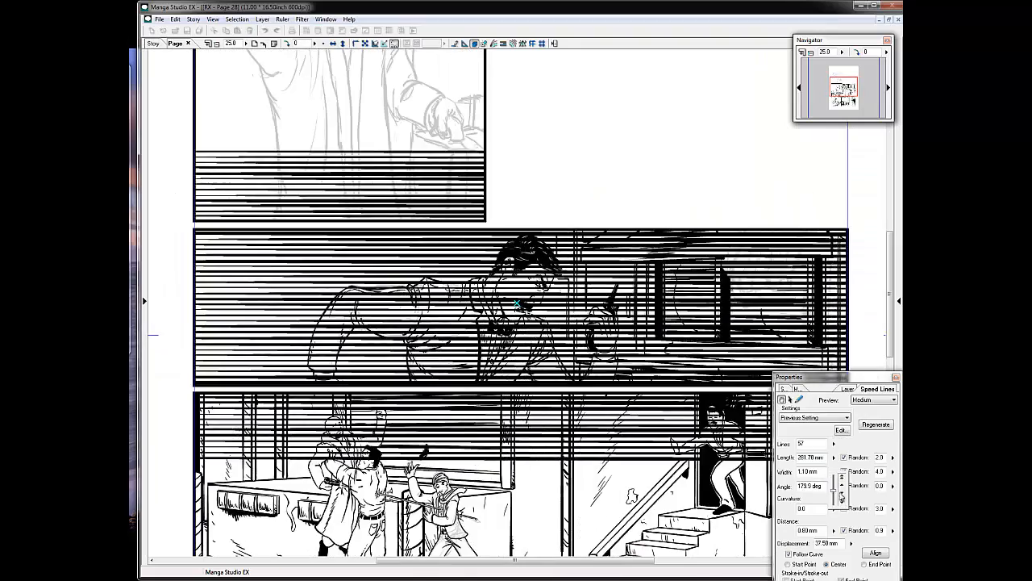
pyautogui.click(842, 484)
pyautogui.moveTo(693, 339); pyautogui.dragTo(681, 286)
pyautogui.click(834, 443)
pyautogui.click(841, 444)
pyautogui.click(834, 472)
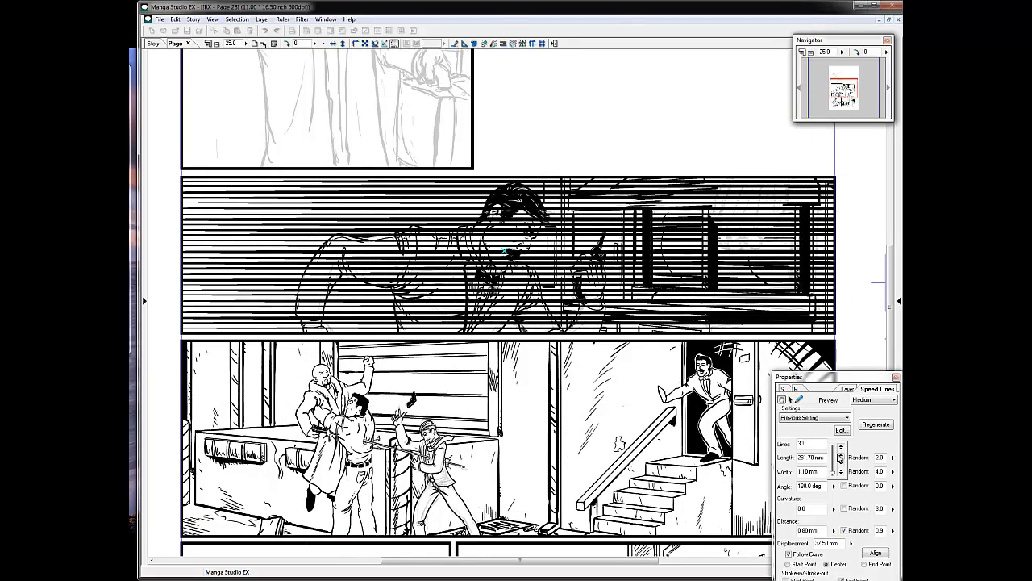
# Set the speed lines' length to 168.10 mm, shift them to the panel's left side behind the man, and apply them.
pyautogui.moveTo(878, 379); pyautogui.dragTo(877, 350)
pyautogui.click(834, 502)
pyautogui.click(834, 429)
pyautogui.click(840, 438)
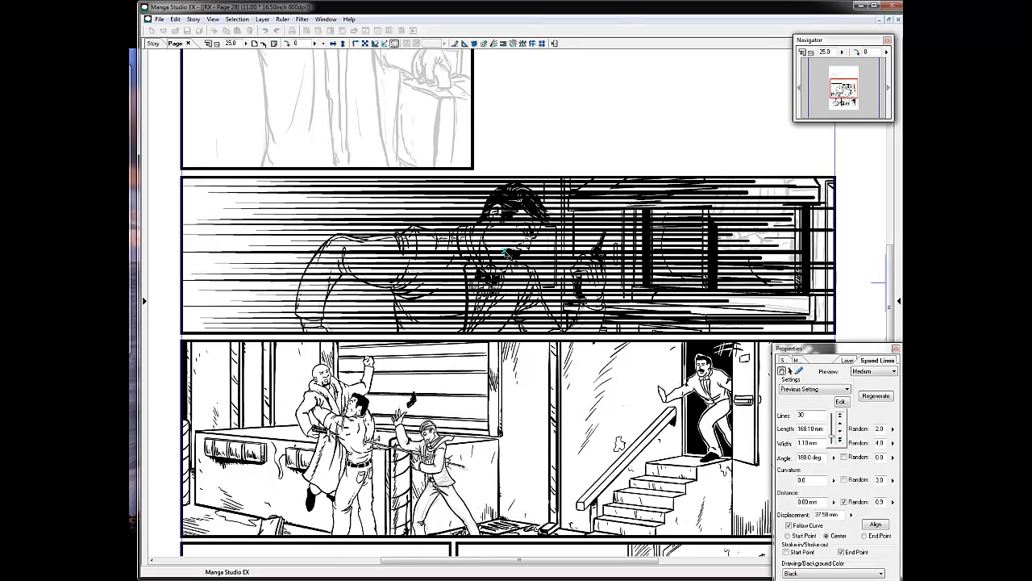
pyautogui.moveTo(471, 254); pyautogui.dragTo(515, 243)
pyautogui.moveTo(515, 242); pyautogui.dragTo(254, 240)
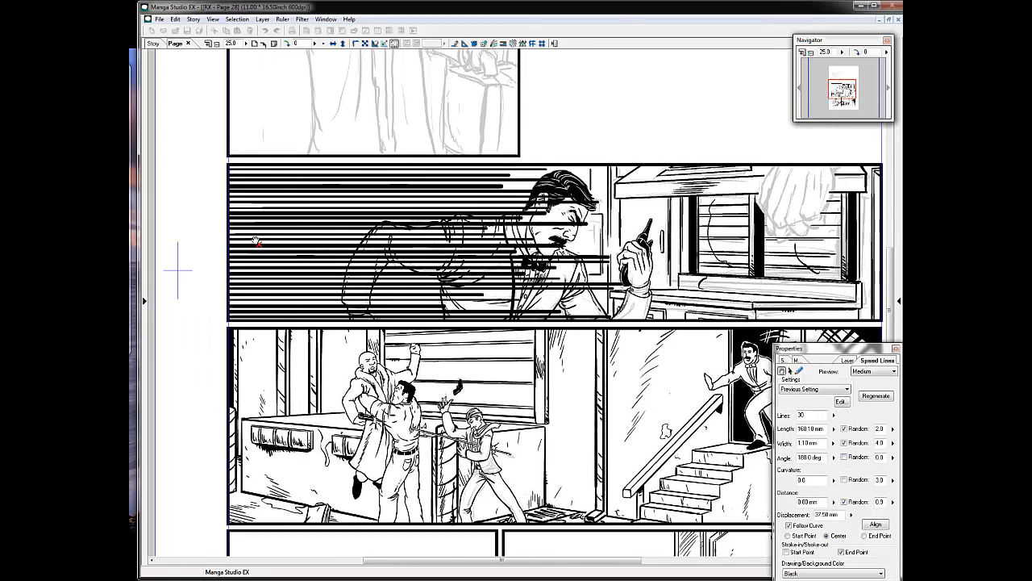
pyautogui.moveTo(847, 348); pyautogui.dragTo(846, 309)
pyautogui.click(815, 562)
# Erase the speed lines that run across the man's face, jacket and bent arm.
pyautogui.moveTo(368, 258)
pyautogui.mouseDown()
pyautogui.moveTo(570, 202)
pyautogui.moveTo(555, 224)
pyautogui.mouseUp()
pyautogui.moveTo(555, 244)
pyautogui.mouseDown()
pyautogui.moveTo(454, 282)
pyautogui.moveTo(556, 266)
pyautogui.moveTo(595, 313)
pyautogui.mouseUp()
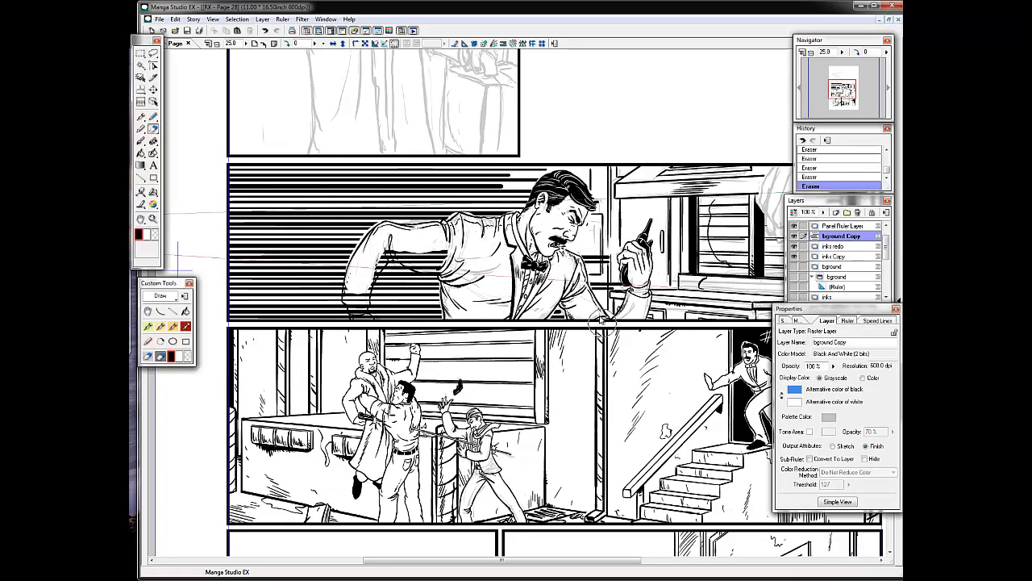
pyautogui.moveTo(443, 270)
pyautogui.mouseDown()
pyautogui.moveTo(391, 253)
pyautogui.moveTo(357, 303)
pyautogui.mouseUp()
pyautogui.moveTo(416, 255); pyautogui.dragTo(440, 268)
pyautogui.moveTo(347, 287)
pyautogui.mouseDown()
pyautogui.moveTo(355, 311)
pyautogui.moveTo(366, 297)
pyautogui.mouseUp()
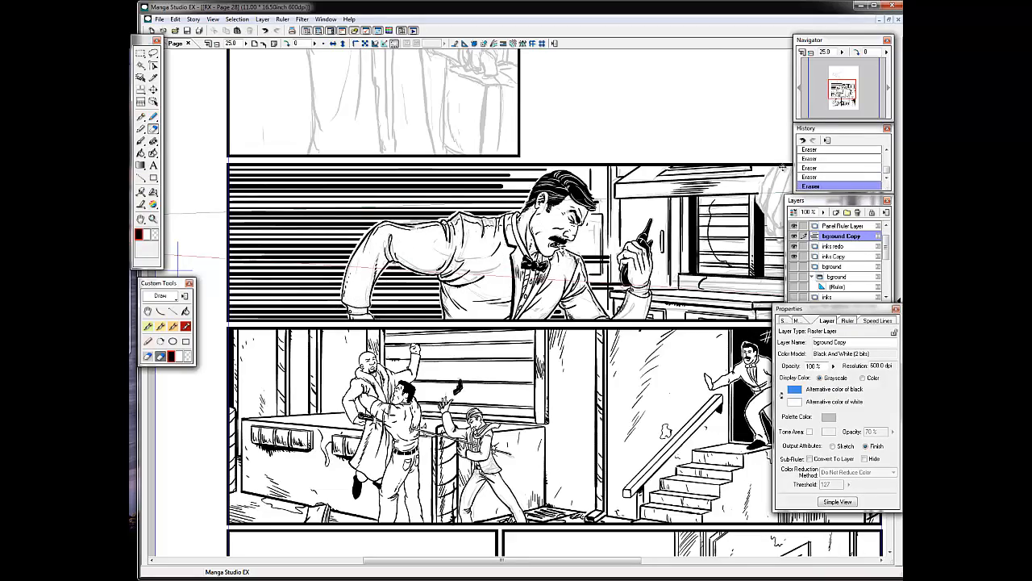
# On the inks redo layer, touch up the outlines around the pistol in the last panel, undoing the extra stroke.
pyautogui.hotkey('ctrl', '-')
pyautogui.click(802, 52)
pyautogui.moveTo(846, 85); pyautogui.dragTo(845, 100)
pyautogui.click(834, 246)
pyautogui.moveTo(771, 419); pyautogui.dragTo(768, 447)
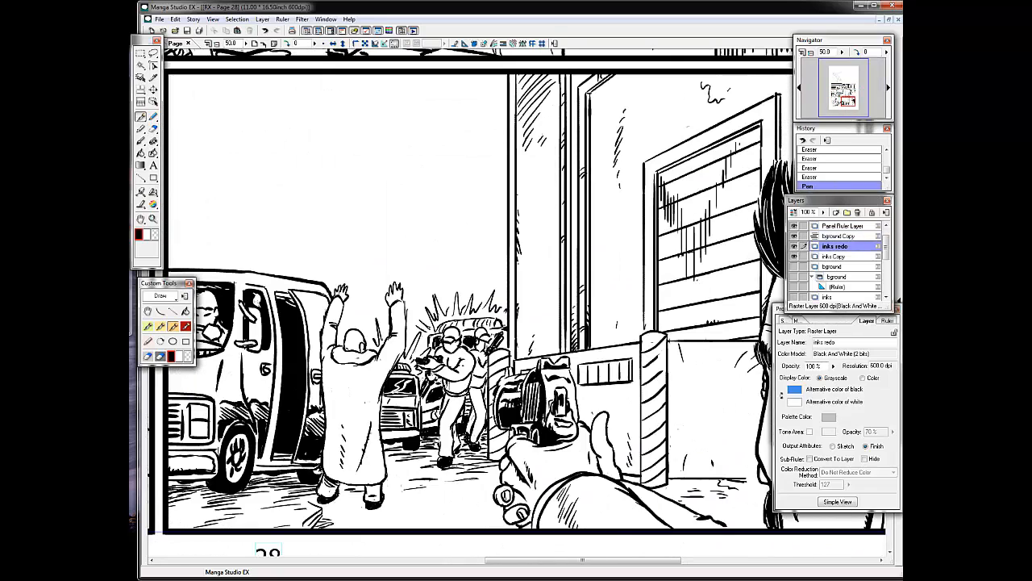
pyautogui.moveTo(498, 394); pyautogui.dragTo(492, 430)
pyautogui.moveTo(503, 378); pyautogui.dragTo(554, 355)
pyautogui.hotkey('ctrl', 'z')
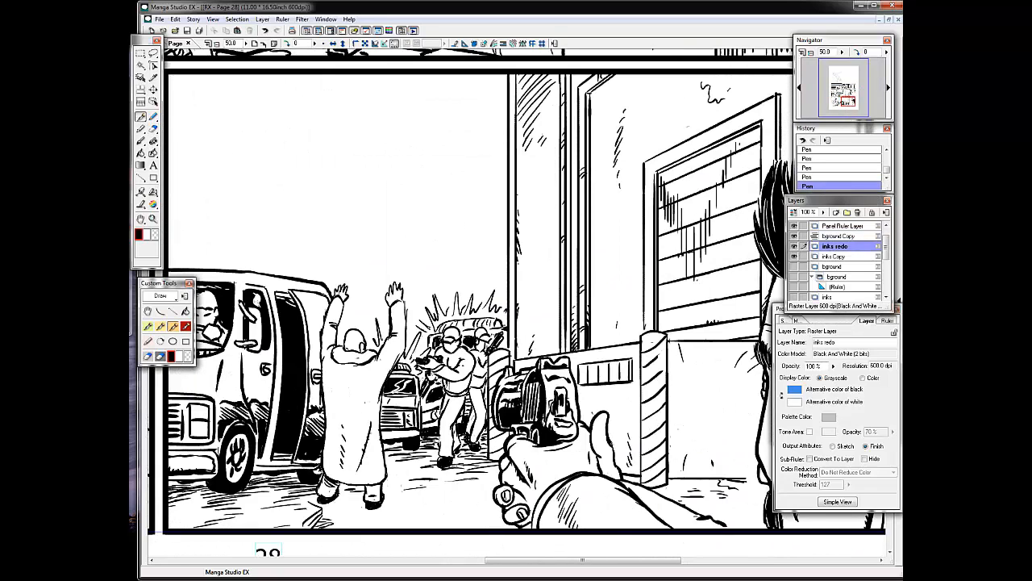
# Toggle the inks redo and Panel Ruler layers' visibility to check the artwork, and make bground Copy the active layer.
pyautogui.click(795, 246)
pyautogui.click(794, 246)
pyautogui.hotkey('ctrl', 'z')
pyautogui.hotkey('ctrl', 'y')
pyautogui.moveTo(849, 101); pyautogui.dragTo(851, 96)
pyautogui.click(795, 226)
pyautogui.click(840, 236)
pyautogui.click(795, 246)
pyautogui.click(796, 247)
pyautogui.click(795, 226)
# Add dark hatching strokes to the lower right corner of the doorway and stairs panel.
pyautogui.hotkey('ctrl', '-')
pyautogui.moveTo(619, 304); pyautogui.dragTo(601, 326)
pyautogui.moveTo(624, 278); pyautogui.dragTo(616, 303)
pyautogui.moveTo(623, 286); pyautogui.dragTo(606, 308)
pyautogui.moveTo(621, 300); pyautogui.dragTo(595, 326)
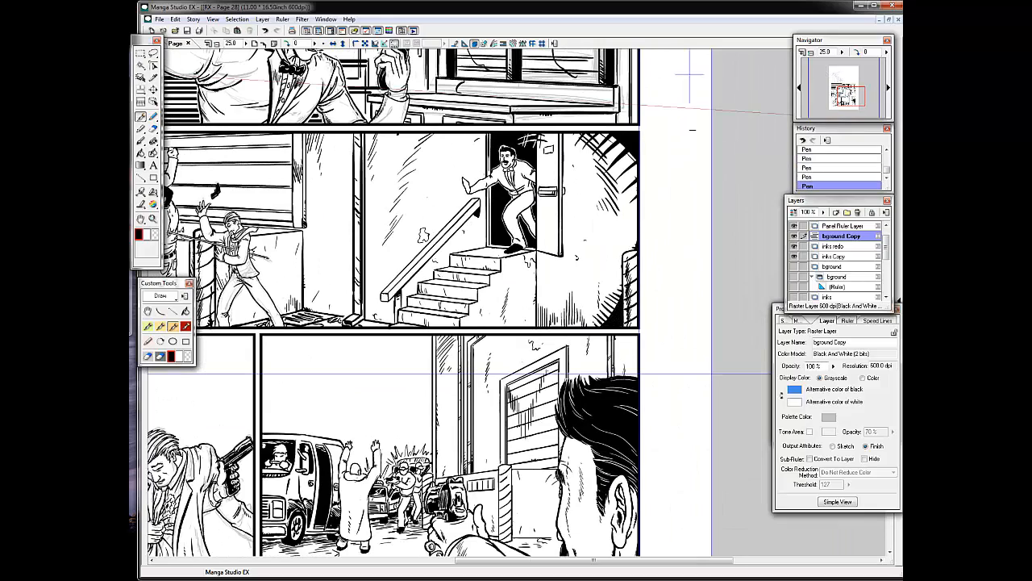
# Save the page and make inks redo the active layer for the first panel's figure.
pyautogui.click(802, 53)
pyautogui.moveTo(851, 96); pyautogui.dragTo(843, 86)
pyautogui.click(836, 246)
pyautogui.click(811, 52)
pyautogui.click(811, 53)
pyautogui.click(803, 53)
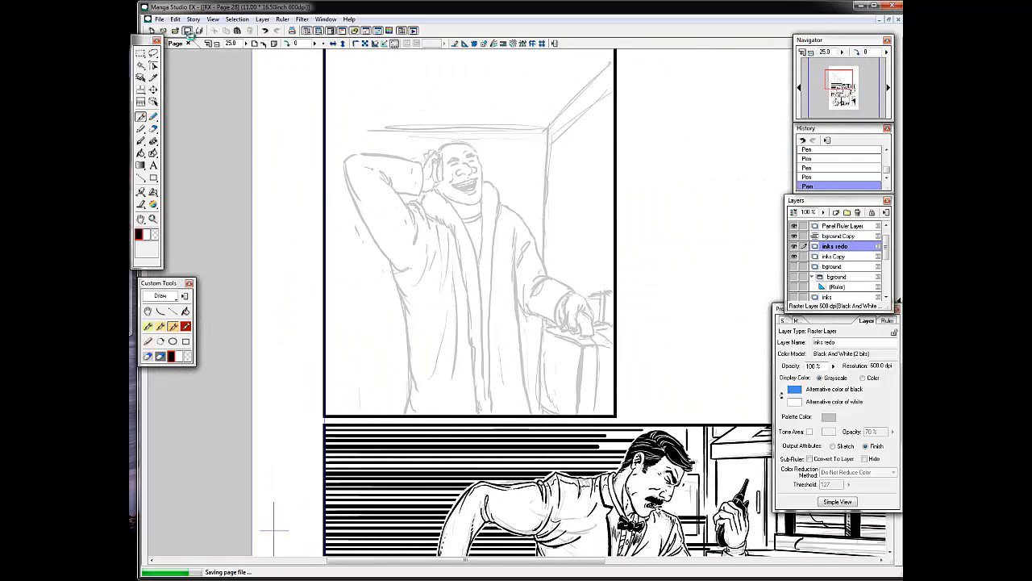
pyautogui.click(802, 54)
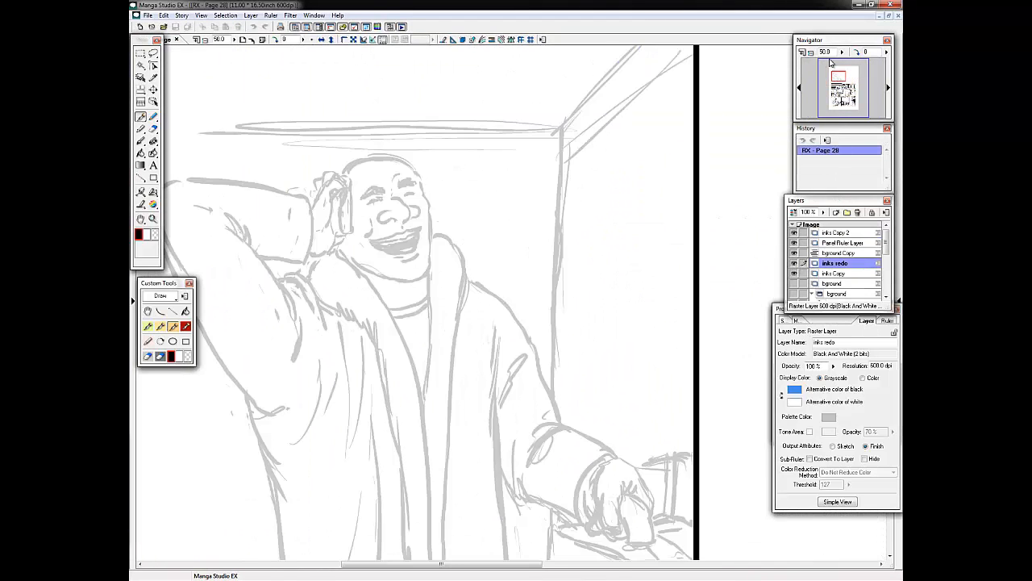
# Ink the laughing man's nose, open mouth and jawline over the sketch in the first panel.
pyautogui.moveTo(840, 76); pyautogui.dragTo(836, 75)
pyautogui.moveTo(533, 222); pyautogui.dragTo(547, 231)
pyautogui.moveTo(545, 227); pyautogui.dragTo(551, 237)
pyautogui.moveTo(550, 236)
pyautogui.mouseDown()
pyautogui.moveTo(545, 245)
pyautogui.moveTo(551, 239)
pyautogui.mouseUp()
pyautogui.moveTo(533, 234); pyautogui.dragTo(523, 246)
pyautogui.moveTo(522, 246); pyautogui.dragTo(559, 236)
pyautogui.hotkey('ctrl', 'z')
pyautogui.moveTo(558, 236); pyautogui.dragTo(541, 239)
pyautogui.moveTo(551, 230); pyautogui.dragTo(559, 238)
pyautogui.moveTo(559, 238); pyautogui.dragTo(550, 238)
pyautogui.moveTo(550, 236)
pyautogui.mouseDown()
pyautogui.moveTo(511, 261)
pyautogui.moveTo(570, 256)
pyautogui.mouseUp()
pyautogui.moveTo(518, 241)
pyautogui.mouseDown()
pyautogui.moveTo(508, 259)
pyautogui.moveTo(552, 269)
pyautogui.moveTo(487, 264)
pyautogui.mouseUp()
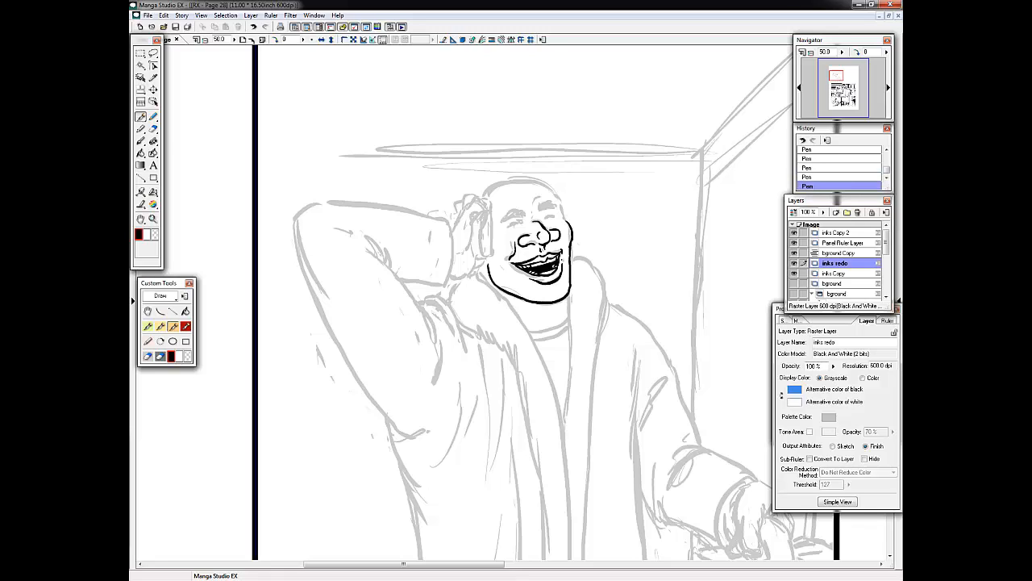
# Ink the man's eyes, thick eyebrows and goatee, and outline his bald head and the phone at his ear.
pyautogui.moveTo(532, 219); pyautogui.dragTo(536, 231)
pyautogui.moveTo(541, 220); pyautogui.dragTo(549, 232)
pyautogui.moveTo(526, 224); pyautogui.dragTo(526, 234)
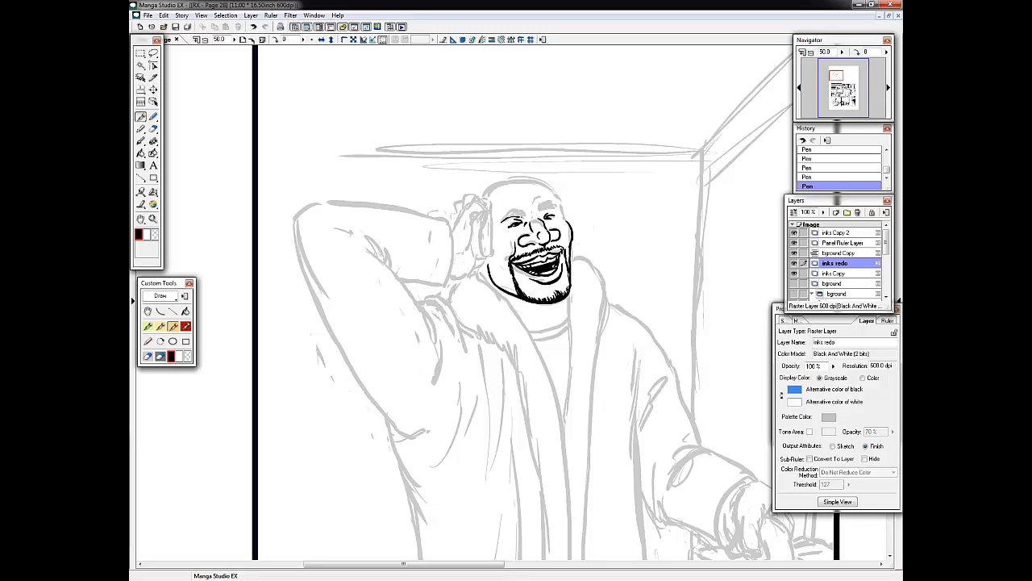
pyautogui.moveTo(497, 225)
pyautogui.mouseDown()
pyautogui.moveTo(557, 192)
pyautogui.moveTo(559, 200)
pyautogui.mouseUp()
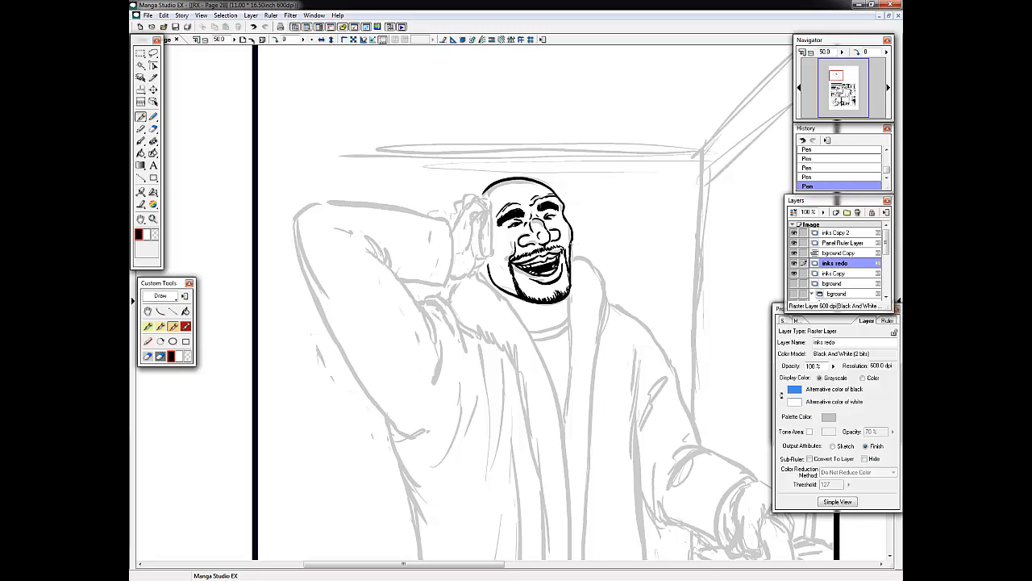
pyautogui.moveTo(482, 213); pyautogui.dragTo(479, 257)
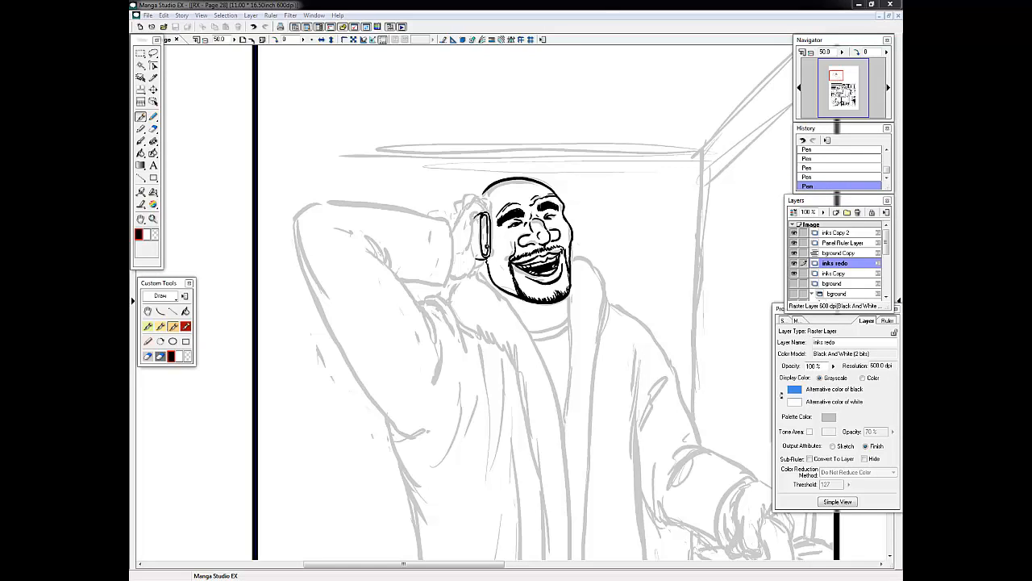
# Ink the coat's fur collar beside the man's chin, plus his neck and shirt neckline, undoing the last strokes.
pyautogui.moveTo(571, 256)
pyautogui.mouseDown()
pyautogui.moveTo(603, 288)
pyautogui.moveTo(565, 421)
pyautogui.mouseUp()
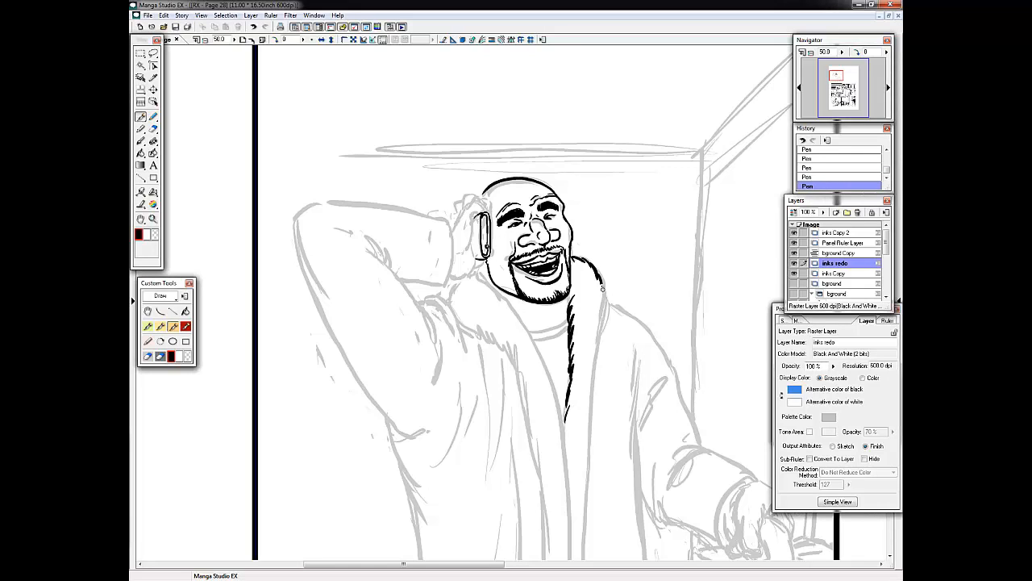
pyautogui.moveTo(598, 274); pyautogui.dragTo(602, 333)
pyautogui.moveTo(569, 293); pyautogui.dragTo(567, 322)
pyautogui.moveTo(533, 338); pyautogui.dragTo(568, 331)
pyautogui.moveTo(557, 303); pyautogui.dragTo(555, 323)
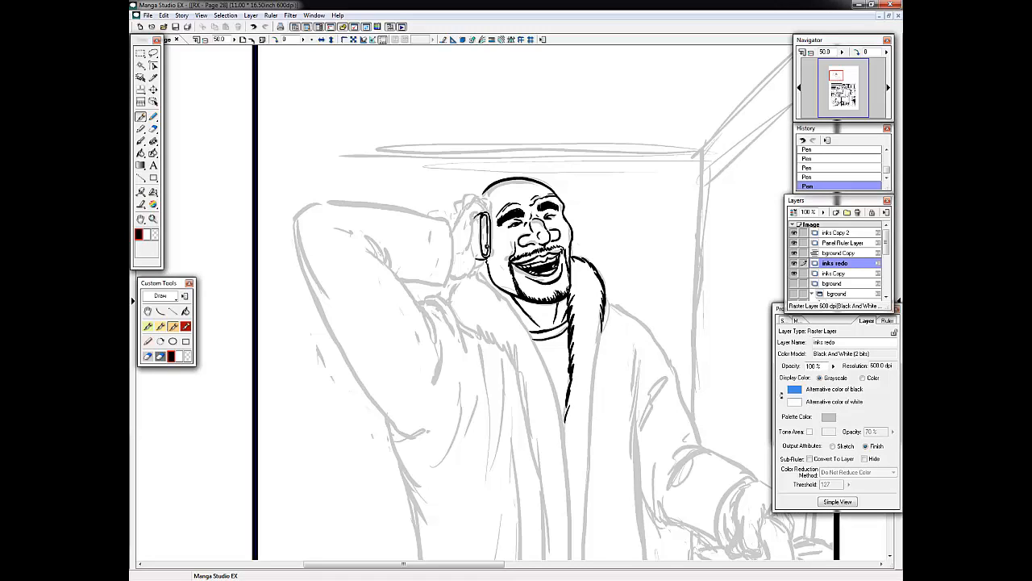
pyautogui.hotkey('ctrl', 'z')
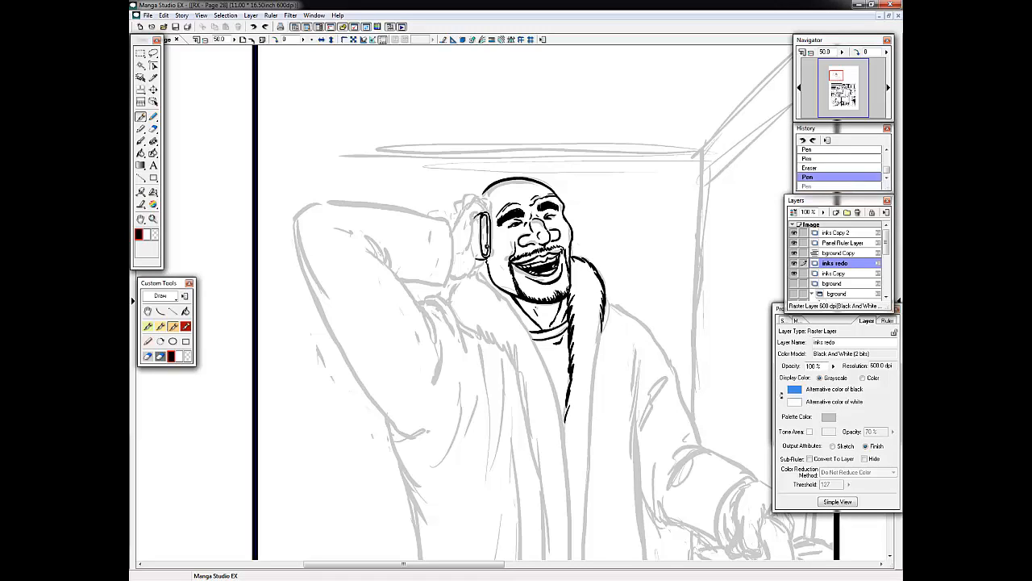
pyautogui.hotkey('ctrl', 'z')
# Hatch the shadow under the chin and ink the fur edges of both coat lapels down the chest.
pyautogui.moveTo(522, 305); pyautogui.dragTo(558, 310)
pyautogui.moveTo(532, 317); pyautogui.dragTo(547, 325)
pyautogui.moveTo(488, 285); pyautogui.dragTo(514, 302)
pyautogui.moveTo(513, 300); pyautogui.dragTo(531, 332)
pyautogui.moveTo(534, 337)
pyautogui.mouseDown()
pyautogui.moveTo(554, 392)
pyautogui.moveTo(570, 517)
pyautogui.mouseUp()
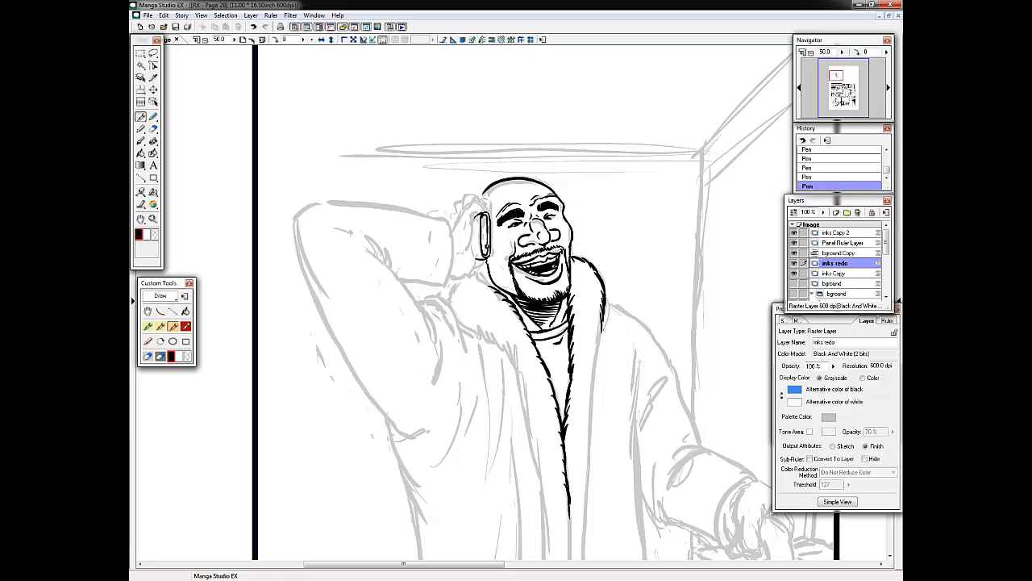
pyautogui.moveTo(604, 322); pyautogui.dragTo(593, 395)
# Remove the dense hatching under the chin and replace it with a few short neck strokes.
pyautogui.hotkey('ctrl', 'z')
pyautogui.hotkey('ctrl', 'z')
pyautogui.hotkey('ctrl', 'z')
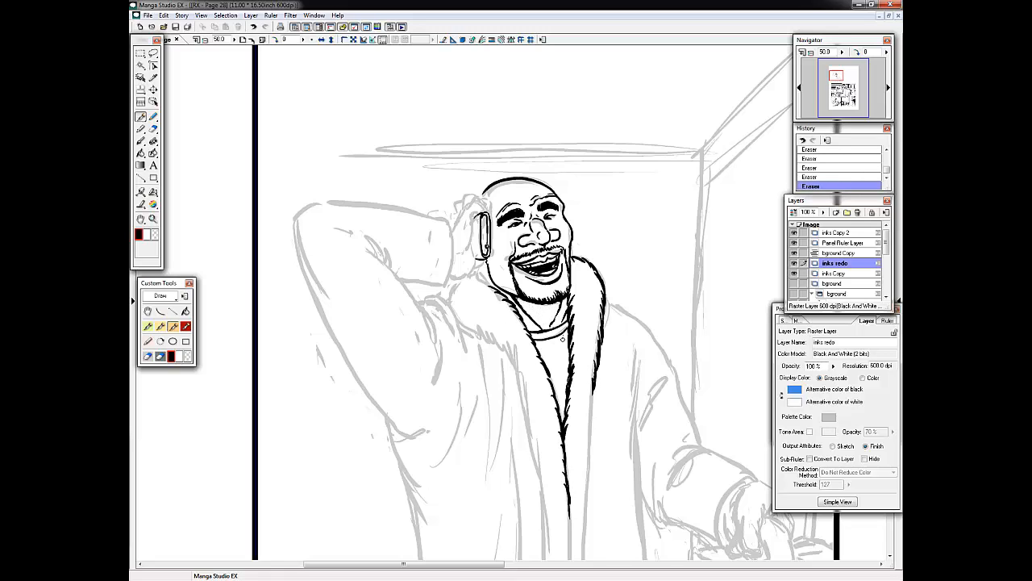
pyautogui.hotkey('ctrl', 'z')
pyautogui.hotkey('ctrl', 'z')
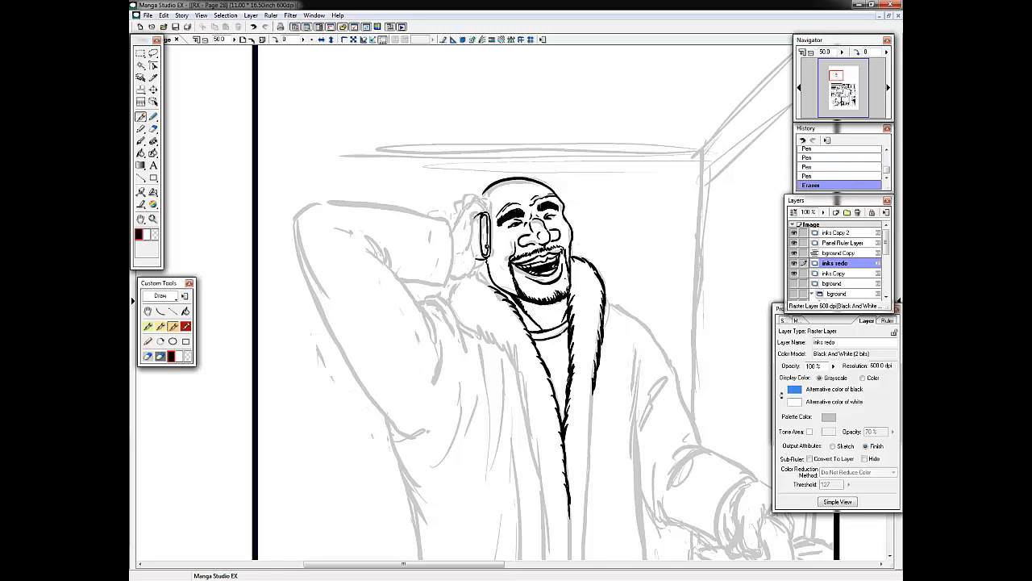
pyautogui.moveTo(557, 302); pyautogui.dragTo(551, 322)
pyautogui.moveTo(569, 302); pyautogui.dragTo(560, 323)
# Ink the hand holding the phone, the sleeve cuff and the upper edge of the raised arm.
pyautogui.moveTo(484, 216)
pyautogui.mouseDown()
pyautogui.moveTo(482, 255)
pyautogui.moveTo(450, 281)
pyautogui.mouseUp()
pyautogui.moveTo(448, 219); pyautogui.dragTo(445, 287)
pyautogui.moveTo(316, 203); pyautogui.dragTo(365, 202)
pyautogui.moveTo(416, 214); pyautogui.dragTo(447, 221)
pyautogui.moveTo(365, 201); pyautogui.dragTo(452, 219)
pyautogui.moveTo(461, 205); pyautogui.dragTo(456, 234)
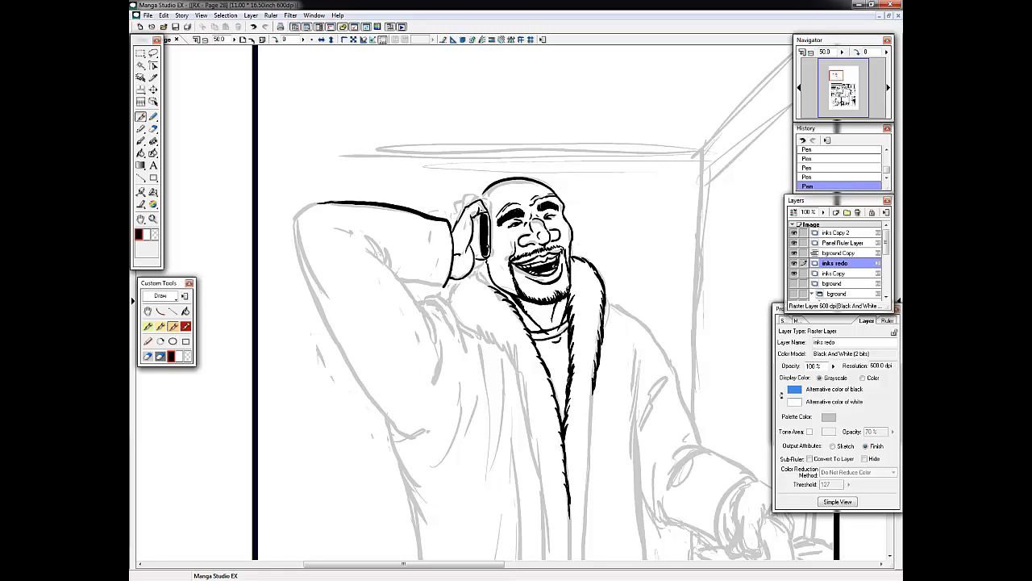
pyautogui.moveTo(484, 193); pyautogui.dragTo(461, 204)
pyautogui.moveTo(458, 213); pyautogui.dragTo(455, 224)
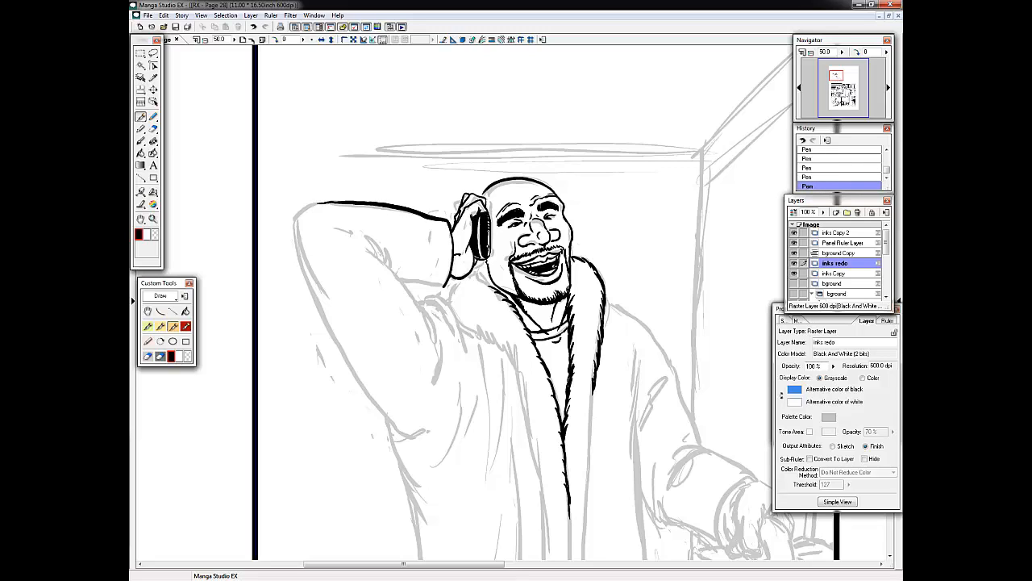
# Ink the outer edge of the fur collar below the raised hand and add fur texture strokes along both lapels.
pyautogui.moveTo(476, 267)
pyautogui.mouseDown()
pyautogui.moveTo(489, 286)
pyautogui.moveTo(484, 338)
pyautogui.moveTo(523, 395)
pyautogui.moveTo(529, 456)
pyautogui.mouseUp()
pyautogui.moveTo(574, 358); pyautogui.dragTo(563, 419)
pyautogui.moveTo(574, 338); pyautogui.dragTo(567, 402)
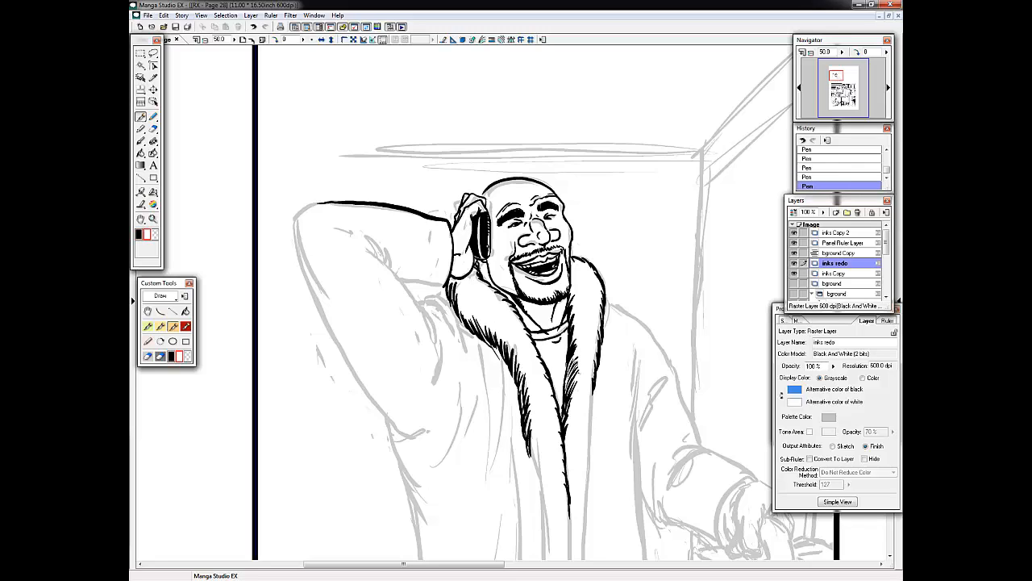
pyautogui.moveTo(576, 358); pyautogui.dragTo(565, 447)
pyautogui.moveTo(581, 280)
pyautogui.mouseDown()
pyautogui.moveTo(571, 331)
pyautogui.moveTo(578, 303)
pyautogui.mouseUp()
pyautogui.moveTo(468, 283); pyautogui.dragTo(463, 324)
pyautogui.moveTo(471, 313); pyautogui.dragTo(502, 357)
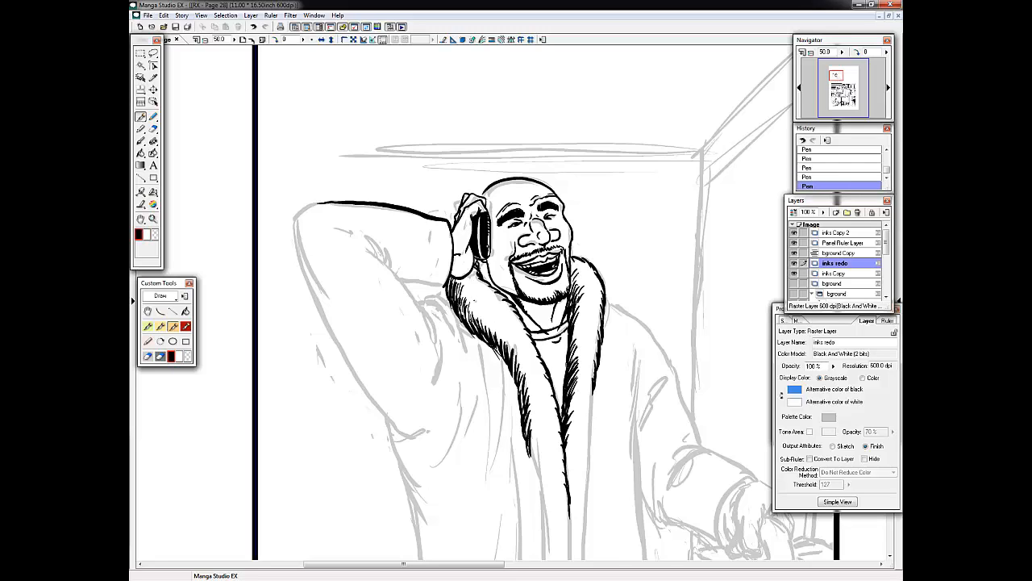
# Ink the coat's shoulder seam and folds beside the fur collar, plus a long fold line down the chest.
pyautogui.moveTo(418, 297); pyautogui.dragTo(467, 340)
pyautogui.moveTo(463, 328)
pyautogui.mouseDown()
pyautogui.moveTo(471, 358)
pyautogui.moveTo(472, 340)
pyautogui.mouseUp()
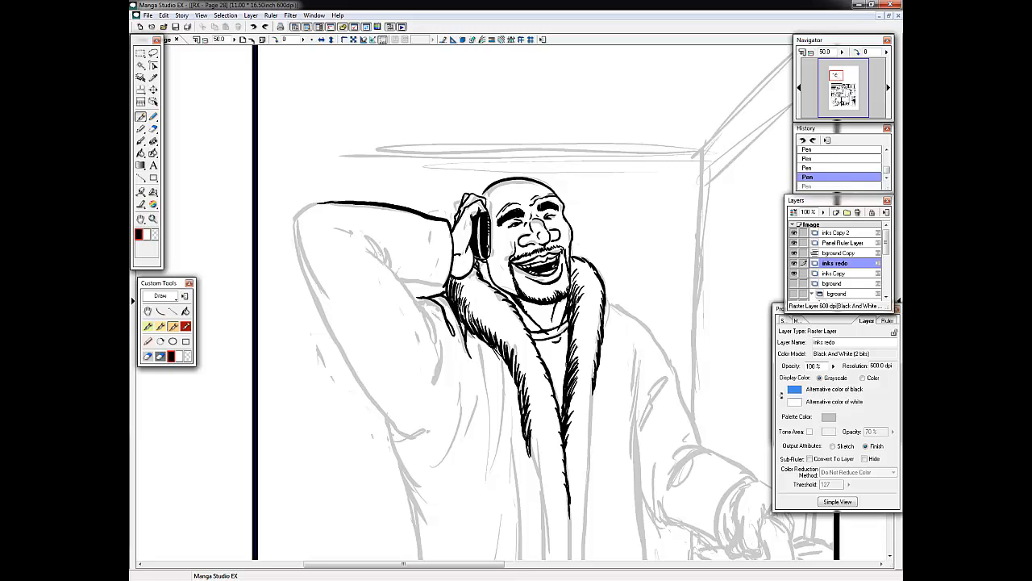
pyautogui.moveTo(448, 301); pyautogui.dragTo(461, 332)
pyautogui.moveTo(467, 343); pyautogui.dragTo(472, 359)
pyautogui.moveTo(457, 318); pyautogui.dragTo(469, 350)
pyautogui.moveTo(479, 338); pyautogui.dragTo(487, 476)
# Ink the raised arm's inner sleeve edge and the shoulder and armpit folds beside the fur collar.
pyautogui.moveTo(372, 249); pyautogui.dragTo(416, 300)
pyautogui.moveTo(423, 301); pyautogui.dragTo(438, 339)
pyautogui.hotkey('ctrl', 'z')
pyautogui.hotkey('ctrl', 'z')
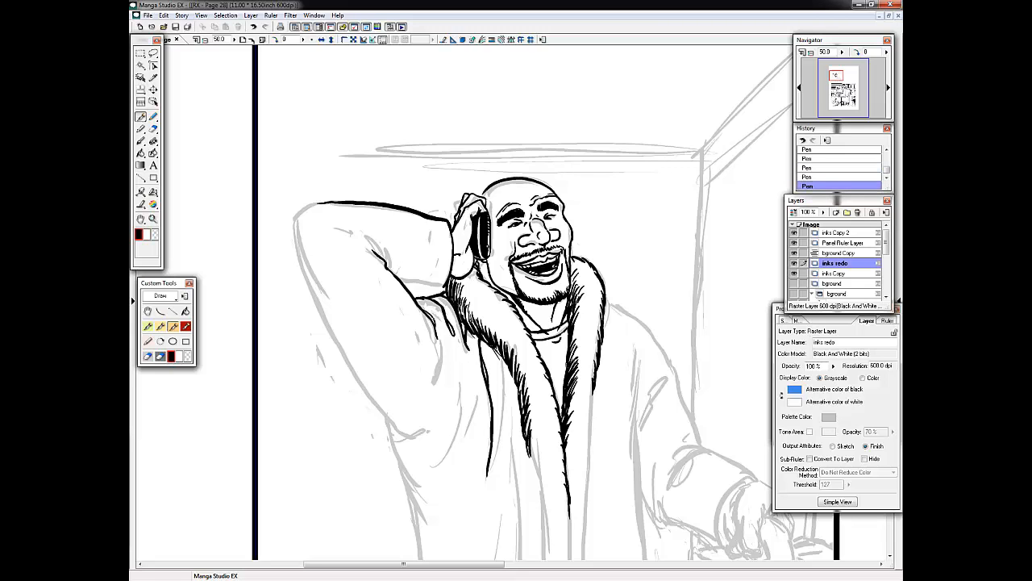
pyautogui.moveTo(417, 305); pyautogui.dragTo(427, 347)
pyautogui.moveTo(428, 332); pyautogui.dragTo(431, 401)
# Ink the creases inside the raised elbow and the forearm sleeve's lower edge toward the cuff.
pyautogui.moveTo(297, 222)
pyautogui.mouseDown()
pyautogui.moveTo(347, 340)
pyautogui.moveTo(360, 287)
pyautogui.mouseUp()
pyautogui.moveTo(337, 183)
pyautogui.mouseDown()
pyautogui.moveTo(360, 211)
pyautogui.moveTo(358, 203)
pyautogui.mouseUp()
pyautogui.hotkey('ctrl', 'z')
pyautogui.moveTo(356, 191); pyautogui.dragTo(362, 219)
pyautogui.moveTo(374, 229); pyautogui.dragTo(419, 233)
# Add short hatching strokes on the raised forearm sleeve beside the cuff, redoing the first attempts.
pyautogui.moveTo(391, 166); pyautogui.dragTo(403, 178)
pyautogui.moveTo(402, 167)
pyautogui.mouseDown()
pyautogui.moveTo(423, 191)
pyautogui.moveTo(401, 179)
pyautogui.mouseUp()
pyautogui.hotkey('ctrl', 'z')
pyautogui.hotkey('ctrl', 'z')
pyautogui.hotkey('ctrl', 'z')
pyautogui.hotkey('ctrl', 'z')
pyautogui.hotkey('ctrl', 'z')
pyautogui.moveTo(380, 163); pyautogui.dragTo(391, 174)
# Ink the raised arm's outer edge from the elbow down into the coat's side, with folds below the armpit.
pyautogui.moveTo(294, 151); pyautogui.dragTo(268, 176)
pyautogui.hotkey('ctrl', 'z')
pyautogui.moveTo(293, 151)
pyautogui.mouseDown()
pyautogui.moveTo(299, 271)
pyautogui.moveTo(373, 372)
pyautogui.moveTo(413, 453)
pyautogui.mouseUp()
pyautogui.moveTo(439, 324)
pyautogui.mouseDown()
pyautogui.moveTo(420, 385)
pyautogui.moveTo(404, 399)
pyautogui.mouseUp()
pyautogui.moveTo(416, 357); pyautogui.dragTo(373, 376)
pyautogui.moveTo(417, 278); pyautogui.dragTo(426, 290)
pyautogui.moveTo(375, 354)
pyautogui.mouseDown()
pyautogui.moveTo(391, 394)
pyautogui.moveTo(368, 384)
pyautogui.moveTo(388, 439)
pyautogui.mouseUp()
pyautogui.hotkey('ctrl', 'z')
pyautogui.moveTo(413, 452)
pyautogui.mouseDown()
pyautogui.moveTo(439, 268)
pyautogui.moveTo(430, 410)
pyautogui.mouseUp()
pyautogui.moveTo(430, 408); pyautogui.dragTo(426, 488)
pyautogui.moveTo(440, 419)
pyautogui.mouseDown()
pyautogui.moveTo(468, 465)
pyautogui.moveTo(423, 489)
pyautogui.mouseUp()
# Extend the ragged fur edges of both lapels down to the panel's bottom border.
pyautogui.scroll(3, 516, 306)
pyautogui.moveTo(531, 308); pyautogui.dragTo(540, 356)
pyautogui.moveTo(537, 339); pyautogui.dragTo(543, 436)
pyautogui.moveTo(569, 381); pyautogui.dragTo(568, 428)
pyautogui.moveTo(593, 263); pyautogui.dragTo(586, 395)
pyautogui.moveTo(586, 356)
pyautogui.mouseDown()
pyautogui.moveTo(583, 445)
pyautogui.moveTo(533, 302)
pyautogui.mouseUp()
pyautogui.moveTo(532, 279); pyautogui.dragTo(537, 404)
pyautogui.moveTo(537, 399); pyautogui.dragTo(540, 438)
pyautogui.moveTo(517, 263); pyautogui.dragTo(527, 438)
pyautogui.moveTo(521, 367); pyautogui.dragTo(519, 391)
pyautogui.moveTo(520, 323); pyautogui.dragTo(517, 338)
pyautogui.moveTo(490, 259); pyautogui.dragTo(503, 439)
# Ink the long hanging folds on the coat body below the raised arm.
pyautogui.moveTo(487, 303); pyautogui.dragTo(471, 379)
pyautogui.moveTo(473, 121); pyautogui.dragTo(454, 389)
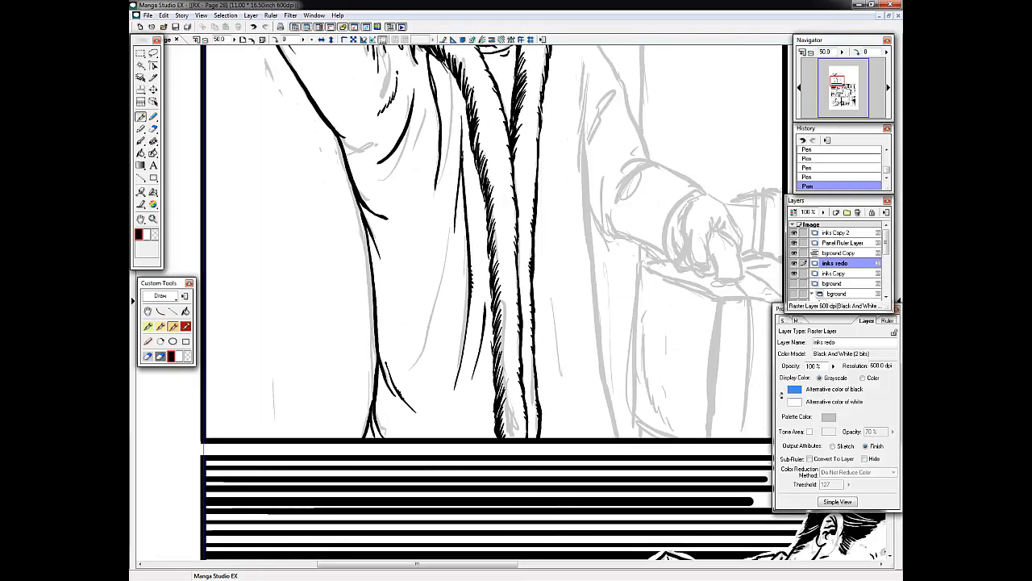
pyautogui.moveTo(443, 267); pyautogui.dragTo(387, 319)
pyautogui.moveTo(490, 388); pyautogui.dragTo(467, 438)
# Ink the long folds between the fur lapel and the lowered sleeve, keeping only a short upper section of the outermost line.
pyautogui.moveTo(562, 181); pyautogui.dragTo(535, 347)
pyautogui.moveTo(586, 127); pyautogui.dragTo(553, 315)
pyautogui.moveTo(582, 169); pyautogui.dragTo(611, 420)
pyautogui.moveTo(532, 242); pyautogui.dragTo(507, 372)
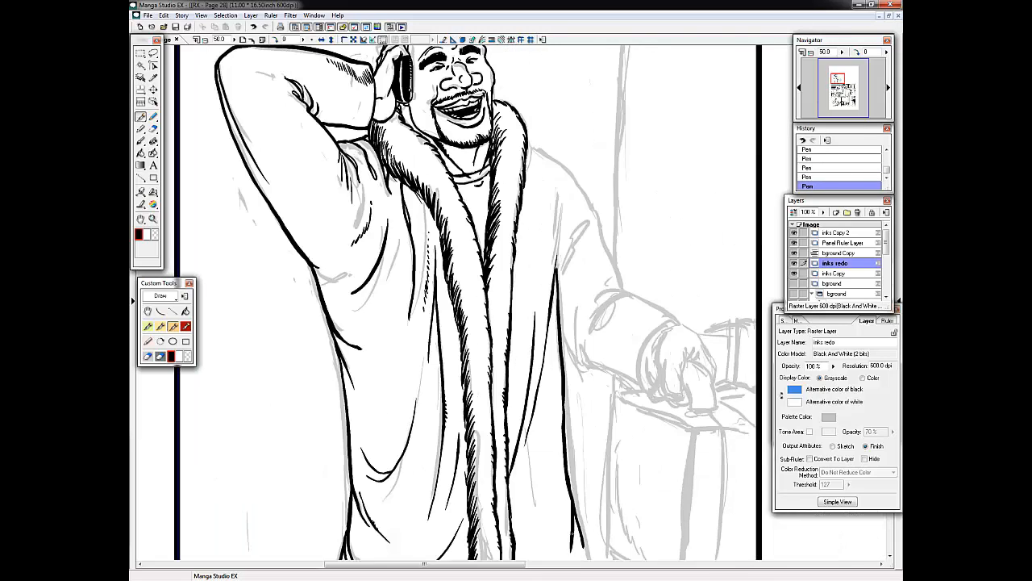
pyautogui.moveTo(585, 552); pyautogui.dragTo(560, 329)
pyautogui.click(178, 28)
pyautogui.moveTo(556, 270); pyautogui.dragTo(559, 327)
pyautogui.moveTo(435, 266); pyautogui.dragTo(438, 324)
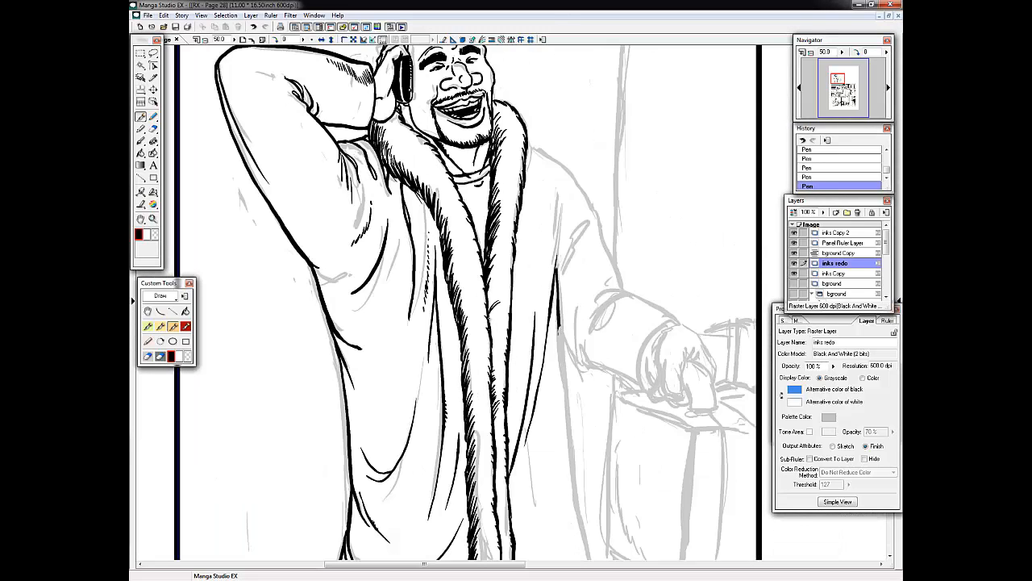
# Add short fur texture strokes inside both lapels, from the chest down to the coat's lower front.
pyautogui.moveTo(500, 292); pyautogui.dragTo(490, 320)
pyautogui.moveTo(474, 311); pyautogui.dragTo(465, 332)
pyautogui.moveTo(476, 286); pyautogui.dragTo(467, 321)
pyautogui.moveTo(472, 324); pyautogui.dragTo(463, 347)
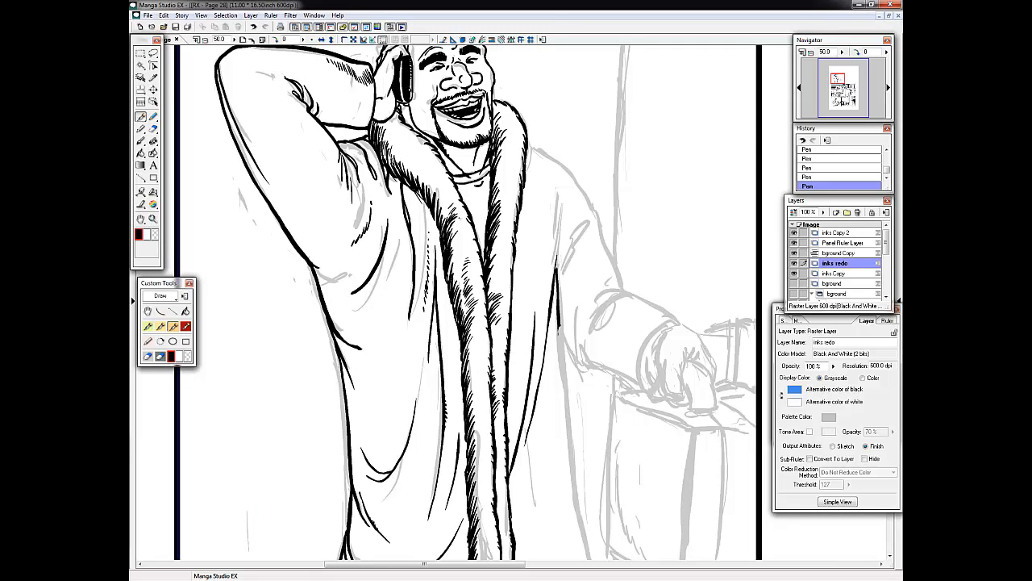
pyautogui.moveTo(461, 218); pyautogui.dragTo(450, 240)
pyautogui.moveTo(486, 403); pyautogui.dragTo(473, 446)
pyautogui.moveTo(486, 489); pyautogui.dragTo(479, 502)
pyautogui.moveTo(489, 482); pyautogui.dragTo(479, 532)
# Add fur texture strokes to the upper collar on both sides of the neck.
pyautogui.moveTo(514, 152); pyautogui.dragTo(495, 187)
pyautogui.moveTo(517, 141); pyautogui.dragTo(503, 152)
pyautogui.moveTo(405, 144); pyautogui.dragTo(406, 174)
pyautogui.moveTo(402, 139); pyautogui.dragTo(395, 158)
pyautogui.moveTo(388, 121); pyautogui.dragTo(379, 163)
pyautogui.moveTo(389, 123); pyautogui.dragTo(376, 140)
# Ink the coat's lower fold and its outer edge from the lowered arm's armpit to the panel's bottom border.
pyautogui.scroll(-3, 426, 160)
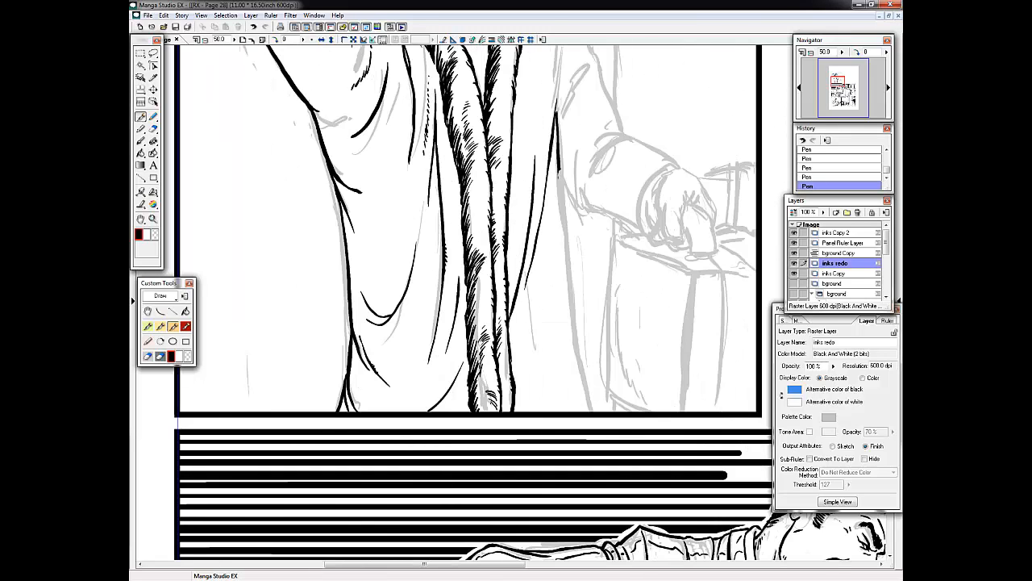
pyautogui.moveTo(542, 284); pyautogui.dragTo(538, 359)
pyautogui.moveTo(535, 348); pyautogui.dragTo(551, 411)
pyautogui.moveTo(557, 258); pyautogui.dragTo(504, 388)
pyautogui.moveTo(520, 181); pyautogui.dragTo(505, 241)
pyautogui.moveTo(505, 238)
pyautogui.mouseDown()
pyautogui.moveTo(517, 412)
pyautogui.moveTo(542, 540)
pyautogui.mouseUp()
# Ink the shoulder and outer edge of the lowered sleeve, with crease strokes near the armpit.
pyautogui.moveTo(536, 197); pyautogui.dragTo(517, 215)
pyautogui.moveTo(531, 204); pyautogui.dragTo(511, 242)
pyautogui.hotkey('ctrl', 'z')
pyautogui.moveTo(524, 174); pyautogui.dragTo(518, 198)
pyautogui.moveTo(477, 113); pyautogui.dragTo(517, 144)
pyautogui.moveTo(517, 143); pyautogui.dragTo(546, 213)
pyautogui.moveTo(550, 212); pyautogui.dragTo(569, 263)
# Ink shading strokes along the lowered sleeve's underside and refine the creases at its armpit.
pyautogui.moveTo(543, 287)
pyautogui.mouseDown()
pyautogui.moveTo(572, 265)
pyautogui.moveTo(613, 288)
pyautogui.moveTo(536, 337)
pyautogui.mouseUp()
pyautogui.hotkey('ctrl', 'z')
pyautogui.moveTo(519, 295)
pyautogui.mouseDown()
pyautogui.moveTo(537, 338)
pyautogui.moveTo(525, 329)
pyautogui.mouseUp()
pyautogui.moveTo(521, 225); pyautogui.dragTo(507, 241)
pyautogui.moveTo(525, 175)
pyautogui.mouseDown()
pyautogui.moveTo(531, 186)
pyautogui.moveTo(494, 252)
pyautogui.mouseUp()
pyautogui.hotkey('ctrl', 'z')
pyautogui.press('x')
pyautogui.press('x')
pyautogui.moveTo(491, 146)
pyautogui.mouseDown()
pyautogui.moveTo(493, 161)
pyautogui.moveTo(481, 158)
pyautogui.mouseUp()
pyautogui.hotkey('ctrl', 'z')
pyautogui.hotkey('ctrl', 'z')
pyautogui.moveTo(364, 166); pyautogui.dragTo(390, 190)
pyautogui.moveTo(300, 372); pyautogui.dragTo(314, 426)
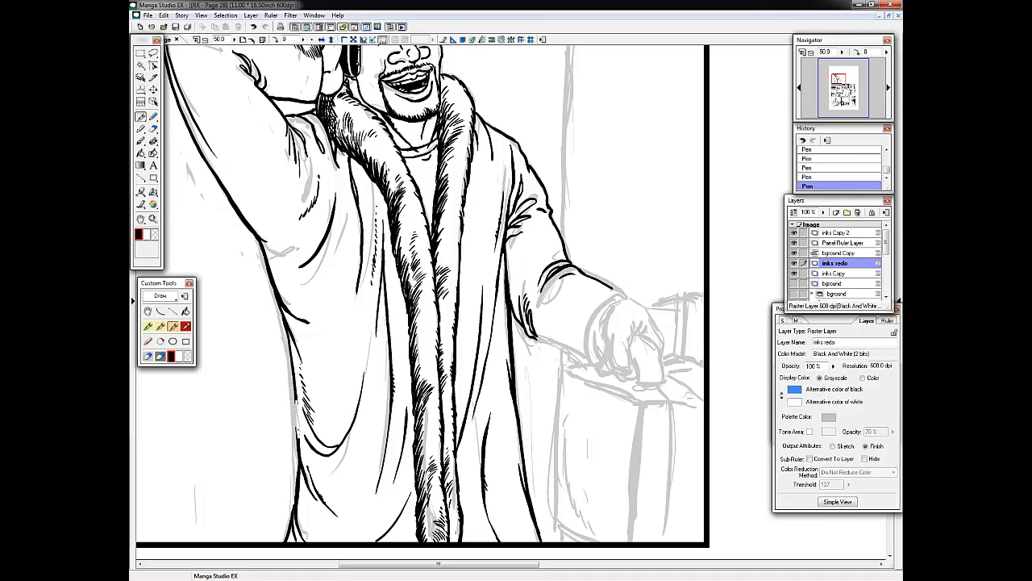
pyautogui.hotkey('ctrl', 'z')
pyautogui.hotkey('ctrl', 'z')
pyautogui.hotkey('ctrl', 'z')
# Hatch the coat body's large fold, ink the curve under the raised arm and shade that arm's outer edge.
pyautogui.moveTo(353, 337); pyautogui.dragTo(323, 393)
pyautogui.moveTo(275, 258); pyautogui.dragTo(321, 243)
pyautogui.moveTo(387, 322)
pyautogui.mouseDown()
pyautogui.moveTo(388, 216)
pyautogui.moveTo(465, 482)
pyautogui.mouseUp()
pyautogui.moveTo(274, 185); pyautogui.dragTo(293, 197)
pyautogui.hotkey('ctrl', 'z')
pyautogui.moveTo(261, 216); pyautogui.dragTo(267, 248)
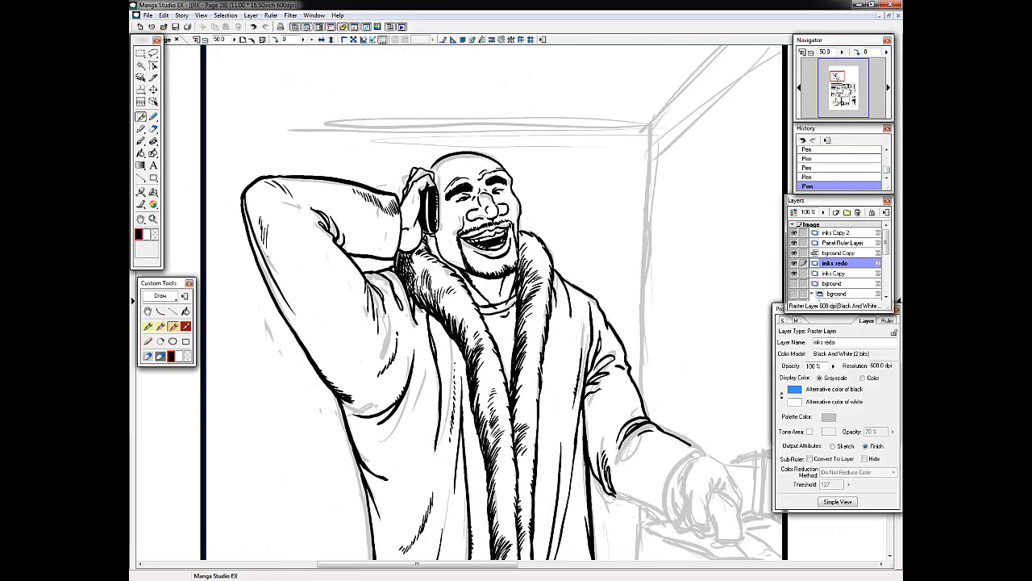
# Ink the lowered sleeve's cuff opening and underside edge, plus the outline of the hand resting on the case.
pyautogui.moveTo(597, 322); pyautogui.dragTo(466, 245)
pyautogui.moveTo(567, 376)
pyautogui.mouseDown()
pyautogui.moveTo(539, 394)
pyautogui.moveTo(544, 440)
pyautogui.mouseUp()
pyautogui.moveTo(568, 370); pyautogui.dragTo(574, 376)
pyautogui.moveTo(486, 415); pyautogui.dragTo(544, 439)
pyautogui.moveTo(559, 426); pyautogui.dragTo(578, 450)
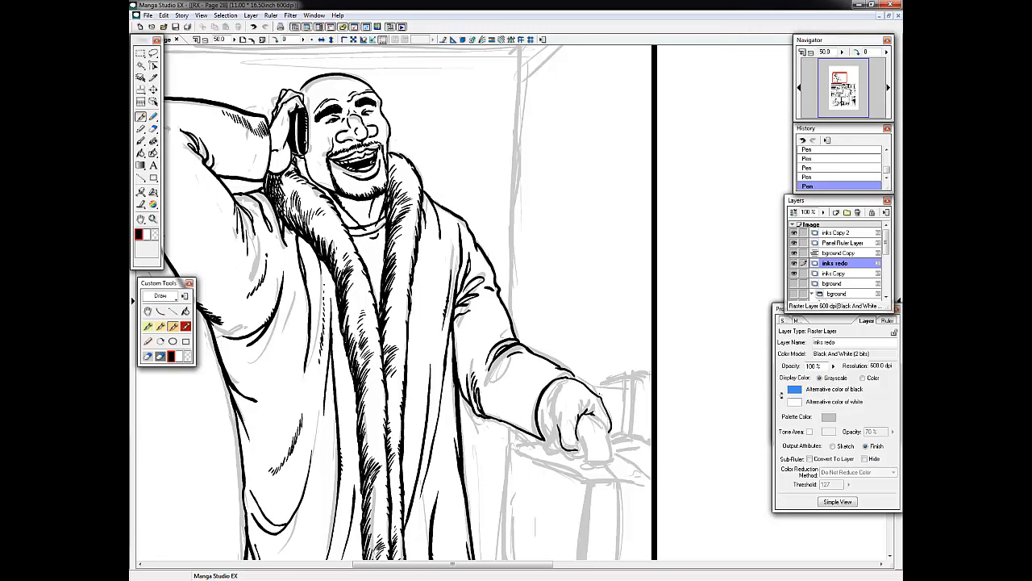
pyautogui.hotkey('ctrl', 'z')
pyautogui.moveTo(603, 404); pyautogui.dragTo(610, 458)
pyautogui.moveTo(577, 434); pyautogui.dragTo(605, 463)
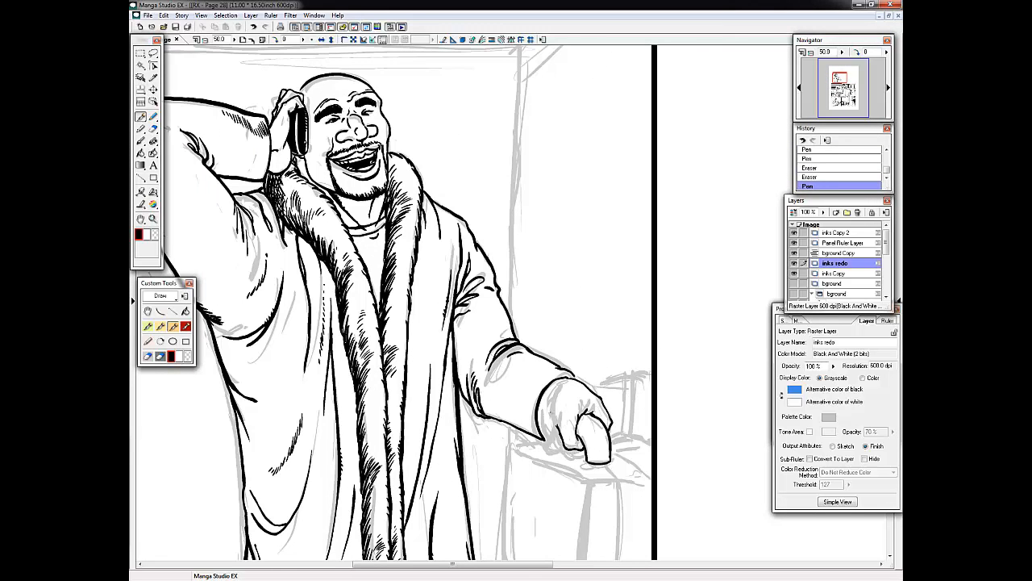
# Ink the inner line of the lowered cuff and add shading between the cuff and the fingers.
pyautogui.moveTo(550, 408); pyautogui.dragTo(562, 438)
pyautogui.moveTo(565, 380); pyautogui.dragTo(603, 401)
pyautogui.hotkey('ctrl', 'z')
pyautogui.hotkey('ctrl', 'z')
pyautogui.moveTo(576, 449); pyautogui.dragTo(583, 446)
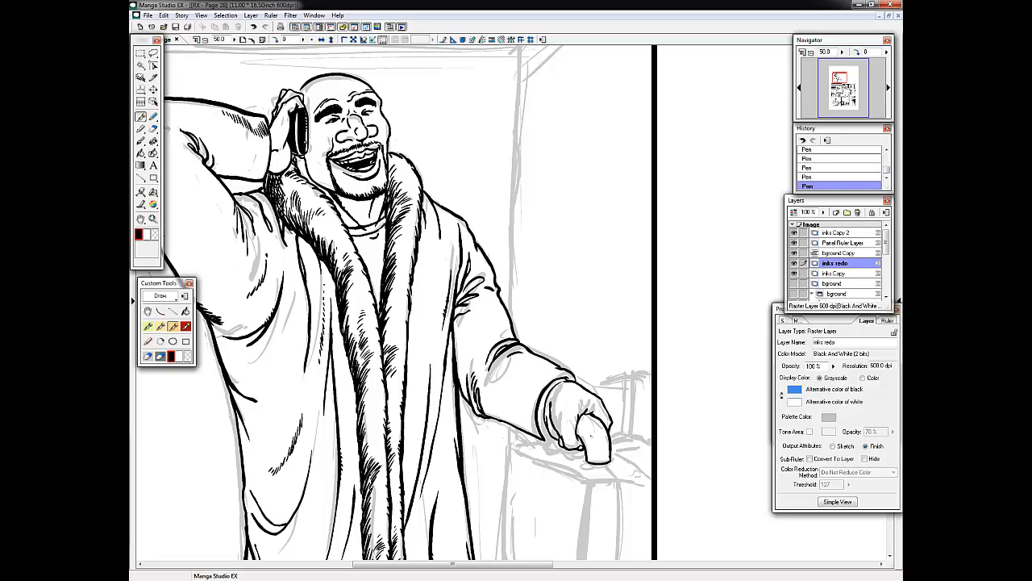
pyautogui.hotkey('ctrl', 'z')
pyautogui.moveTo(546, 408); pyautogui.dragTo(544, 434)
pyautogui.moveTo(561, 380)
pyautogui.mouseDown()
pyautogui.moveTo(540, 414)
pyautogui.moveTo(589, 408)
pyautogui.moveTo(597, 418)
pyautogui.moveTo(590, 410)
pyautogui.moveTo(579, 432)
pyautogui.moveTo(588, 462)
pyautogui.mouseUp()
pyautogui.hotkey('ctrl', 'z')
pyautogui.hotkey('ctrl', 'z')
pyautogui.hotkey('ctrl', 'z')
# Ink the case handle's fittings around the hand and a first stroke for the case's top edge.
pyautogui.moveTo(588, 464); pyautogui.dragTo(610, 463)
pyautogui.moveTo(585, 457)
pyautogui.mouseDown()
pyautogui.moveTo(610, 458)
pyautogui.moveTo(612, 437)
pyautogui.mouseUp()
pyautogui.moveTo(592, 483); pyautogui.dragTo(640, 482)
pyautogui.hotkey('ctrl', 'z')
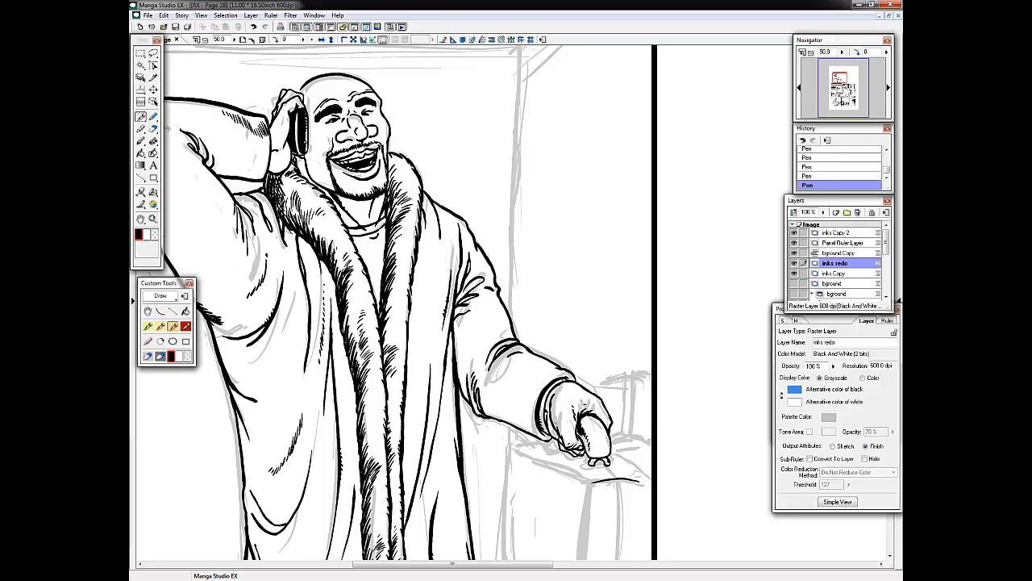
pyautogui.moveTo(558, 431); pyautogui.dragTo(557, 449)
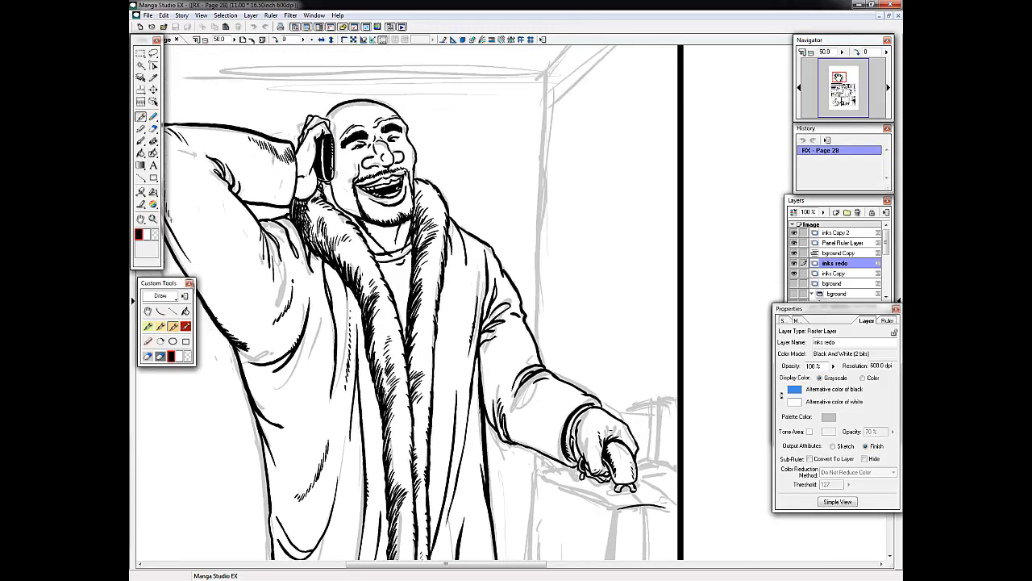
pyautogui.moveTo(391, 196); pyautogui.dragTo(397, 193)
pyautogui.moveTo(397, 196); pyautogui.dragTo(408, 199)
pyautogui.hotkey('ctrl', 'z')
pyautogui.moveTo(403, 192); pyautogui.dragTo(409, 196)
pyautogui.hotkey('ctrl', 'z')
pyautogui.hotkey('ctrl', 'z')
pyautogui.moveTo(486, 348); pyautogui.dragTo(475, 379)
pyautogui.hotkey('ctrl', 'z')
# Ink the outline of the case under the hand, including its front face and top edges.
pyautogui.moveTo(596, 492)
pyautogui.mouseDown()
pyautogui.moveTo(462, 260)
pyautogui.moveTo(439, 259)
pyautogui.mouseUp()
pyautogui.click(187, 326)
pyautogui.moveTo(458, 321); pyautogui.dragTo(454, 467)
pyautogui.moveTo(538, 355)
pyautogui.mouseDown()
pyautogui.moveTo(524, 488)
pyautogui.moveTo(589, 355)
pyautogui.moveTo(587, 489)
pyautogui.mouseUp()
pyautogui.hotkey('ctrl', 'z')
pyautogui.hotkey('ctrl', 'z')
pyautogui.moveTo(454, 468); pyautogui.dragTo(484, 489)
pyautogui.moveTo(460, 320); pyautogui.dragTo(537, 352)
pyautogui.moveTo(461, 318); pyautogui.dragTo(499, 311)
pyautogui.hotkey('ctrl', 'z')
pyautogui.moveTo(558, 326); pyautogui.dragTo(587, 348)
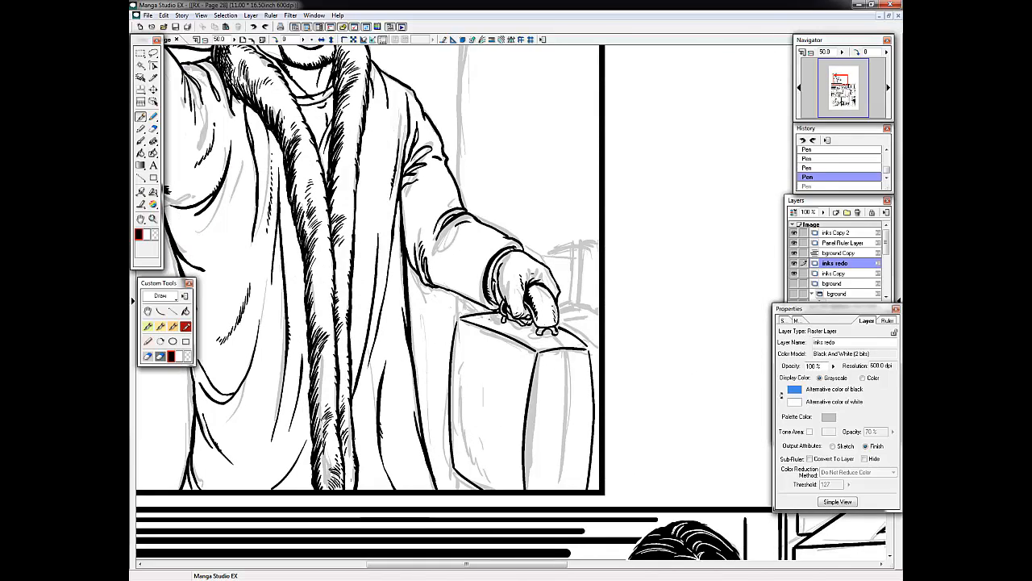
# Ink the case's parallel rim lines along the top and narrow side, and redraw its outer side edge.
pyautogui.moveTo(479, 316); pyautogui.dragTo(552, 349)
pyautogui.moveTo(470, 316); pyautogui.dragTo(547, 350)
pyautogui.moveTo(556, 351); pyautogui.dragTo(550, 489)
pyautogui.hotkey('ctrl', 'z')
pyautogui.moveTo(589, 351); pyautogui.dragTo(592, 489)
pyautogui.moveTo(587, 351); pyautogui.dragTo(583, 488)
pyautogui.moveTo(538, 353); pyautogui.dragTo(528, 489)
pyautogui.click(173, 327)
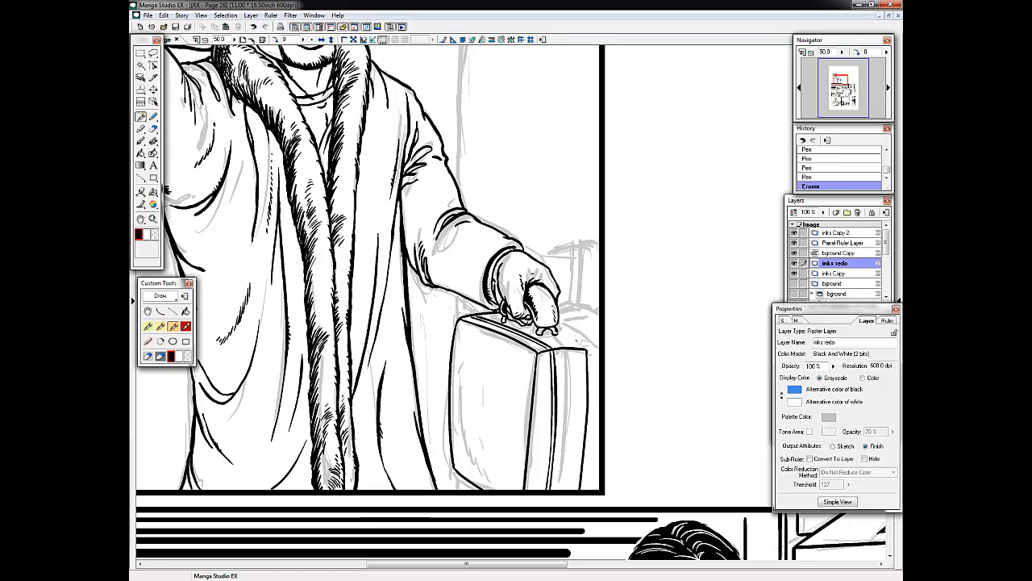
# Add rim strokes and short hatching to the case's top, front face and narrow side, undoing the last few strokes.
pyautogui.moveTo(557, 326); pyautogui.dragTo(574, 336)
pyautogui.moveTo(574, 337); pyautogui.dragTo(588, 349)
pyautogui.moveTo(529, 488); pyautogui.dragTo(533, 464)
pyautogui.moveTo(537, 481); pyautogui.dragTo(539, 466)
pyautogui.moveTo(576, 475); pyautogui.dragTo(577, 448)
pyautogui.moveTo(482, 470); pyautogui.dragTo(485, 483)
pyautogui.moveTo(459, 446); pyautogui.dragTo(461, 466)
pyautogui.moveTo(534, 356); pyautogui.dragTo(527, 388)
pyautogui.moveTo(459, 322); pyautogui.dragTo(458, 346)
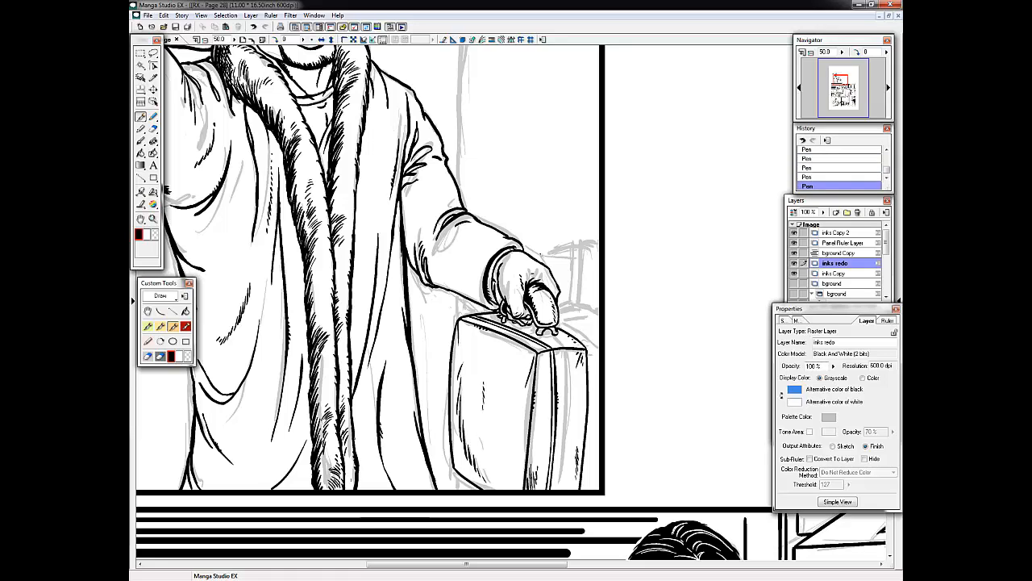
pyautogui.hotkey('ctrl', 'z')
pyautogui.hotkey('ctrl', 'z')
pyautogui.hotkey('ctrl', 'z')
pyautogui.hotkey('ctrl', 'z')
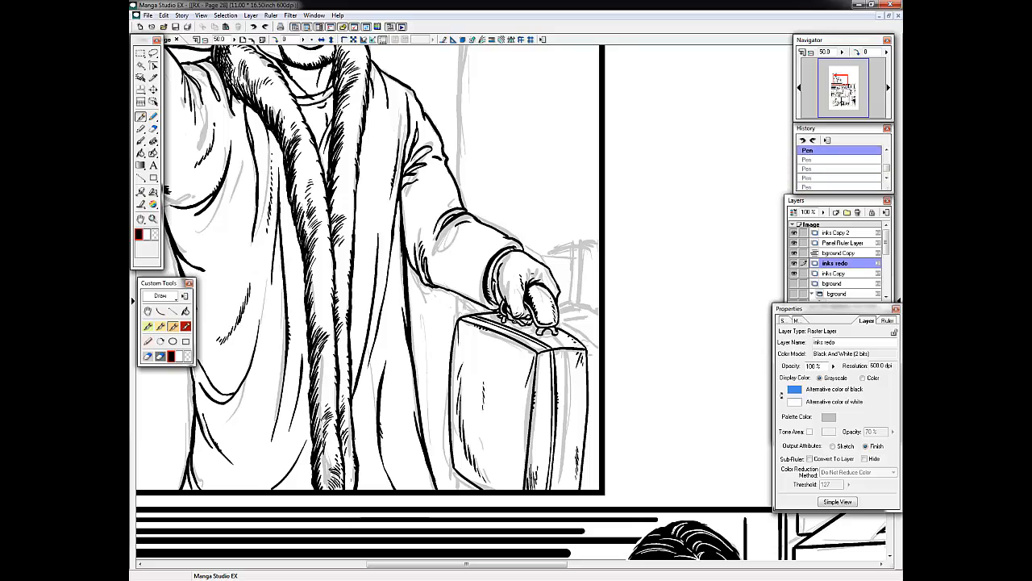
# Reposition the perspective ruler on the bground Copy layer to match the first panel's sketched room corner and horizon.
pyautogui.hotkey('ctrl', '-')
pyautogui.click(841, 253)
pyautogui.moveTo(840, 79)
pyautogui.mouseDown()
pyautogui.moveTo(846, 85)
pyautogui.moveTo(827, 84)
pyautogui.moveTo(840, 77)
pyautogui.mouseUp()
pyautogui.click(153, 66)
pyautogui.moveTo(725, 469); pyautogui.dragTo(726, 413)
pyautogui.moveTo(839, 77); pyautogui.dragTo(842, 75)
pyautogui.moveTo(565, 157); pyautogui.dragTo(541, 167)
pyautogui.moveTo(842, 75)
pyautogui.mouseDown()
pyautogui.moveTo(846, 86)
pyautogui.moveTo(841, 77)
pyautogui.mouseUp()
pyautogui.moveTo(654, 405); pyautogui.dragTo(613, 410)
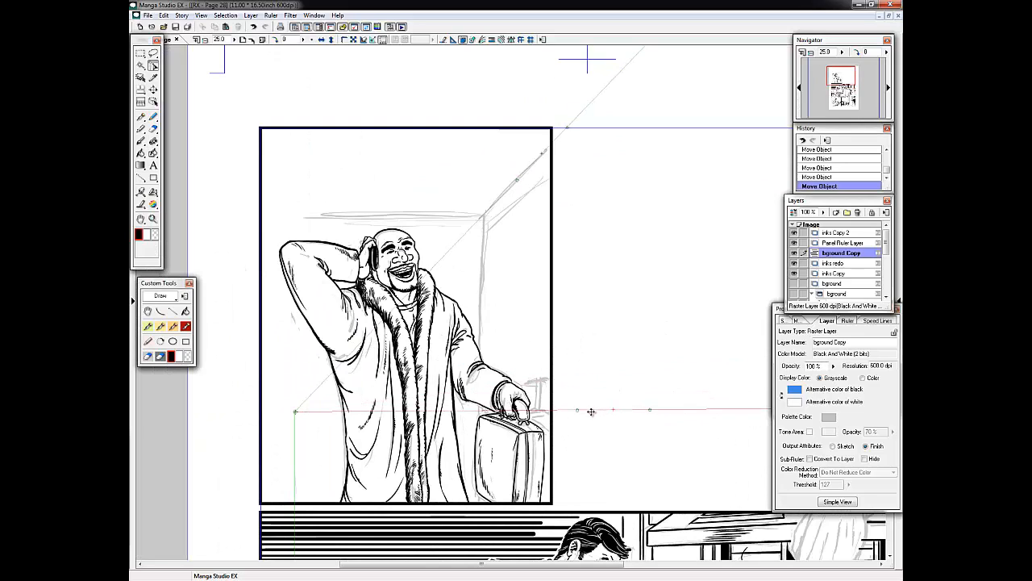
# Ink the first panel's vertical room corner and the diagonal ceiling line running to the panel border.
pyautogui.click(173, 326)
pyautogui.moveTo(484, 216); pyautogui.dragTo(483, 364)
pyautogui.moveTo(483, 407); pyautogui.dragTo(484, 416)
pyautogui.moveTo(483, 215); pyautogui.dragTo(551, 144)
# Ink the door frame's outer top edge and its outer vertical edge behind the man.
pyautogui.moveTo(287, 215)
pyautogui.mouseDown()
pyautogui.moveTo(484, 213)
pyautogui.moveTo(291, 240)
pyautogui.mouseUp()
pyautogui.hotkey('ctrl', 'z')
pyautogui.moveTo(291, 212)
pyautogui.mouseDown()
pyautogui.moveTo(487, 211)
pyautogui.moveTo(497, 193)
pyautogui.mouseUp()
pyautogui.moveTo(387, 283)
pyautogui.mouseDown()
pyautogui.moveTo(361, 255)
pyautogui.moveTo(452, 296)
pyautogui.mouseUp()
pyautogui.moveTo(342, 209); pyautogui.dragTo(342, 516)
# Ink the door frame's inner vertical edges and inner top edge with parallel lines around the opening.
pyautogui.moveTo(359, 310); pyautogui.dragTo(361, 515)
pyautogui.hotkey('ctrl', 'z')
pyautogui.hotkey('ctrl', 'z')
pyautogui.hotkey('ctrl', 'z')
pyautogui.moveTo(359, 311); pyautogui.dragTo(357, 516)
pyautogui.hotkey('ctrl', 'z')
pyautogui.moveTo(358, 306); pyautogui.dragTo(358, 516)
pyautogui.moveTo(360, 230); pyautogui.dragTo(548, 230)
pyautogui.moveTo(360, 229); pyautogui.dragTo(360, 253)
pyautogui.moveTo(359, 317); pyautogui.dragTo(359, 426)
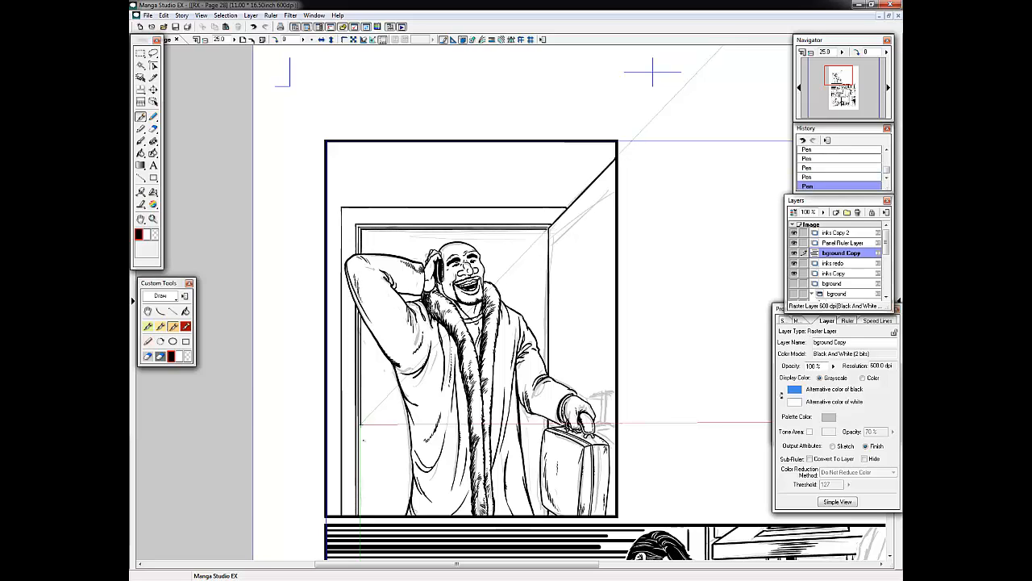
pyautogui.moveTo(359, 426); pyautogui.dragTo(359, 516)
# Ink a hanging picture frame above the door and a small box shape behind the gloved hand.
pyautogui.moveTo(446, 168); pyautogui.dragTo(523, 190)
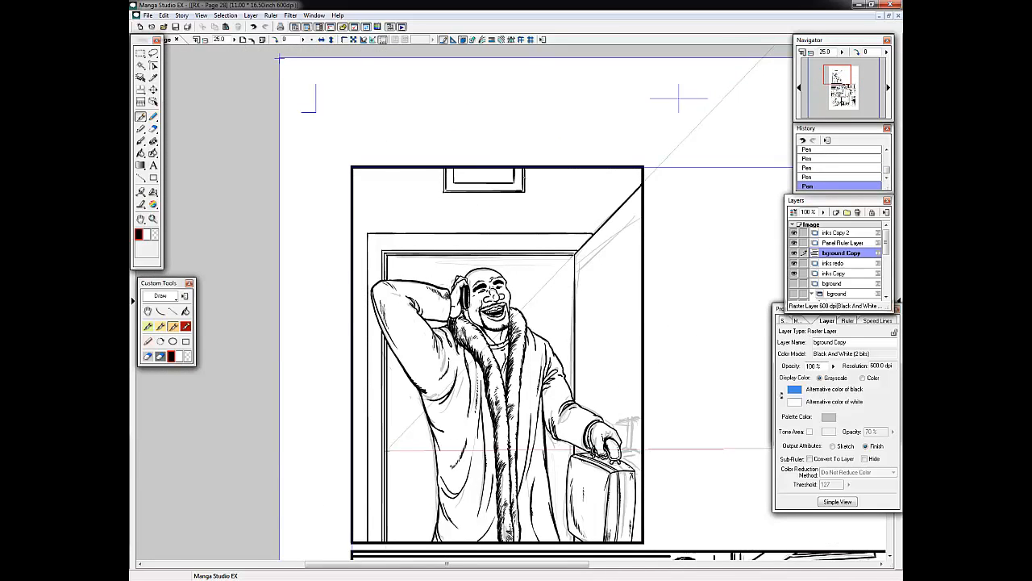
pyautogui.moveTo(633, 417); pyautogui.dragTo(554, 325)
pyautogui.moveTo(554, 325)
pyautogui.mouseDown()
pyautogui.moveTo(554, 359)
pyautogui.moveTo(554, 327)
pyautogui.mouseUp()
pyautogui.hotkey('ctrl', 'z')
pyautogui.moveTo(543, 358); pyautogui.dragTo(554, 360)
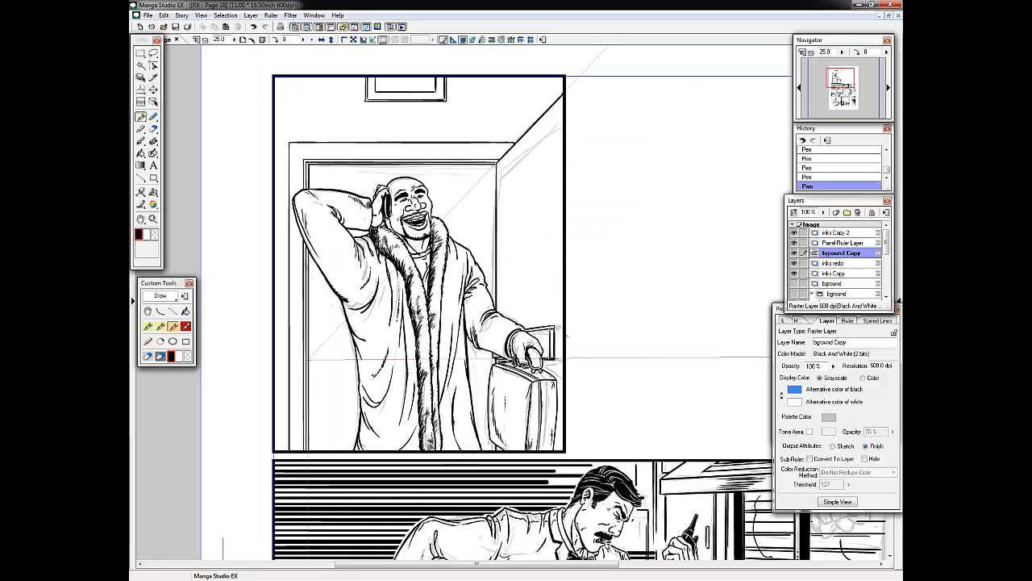
pyautogui.moveTo(555, 326); pyautogui.dragTo(553, 354)
pyautogui.hotkey('ctrl', 'z')
# Ink an EXIT sign in perspective on the side wall, with its lettering and double border.
pyautogui.moveTo(516, 189); pyautogui.dragTo(548, 184)
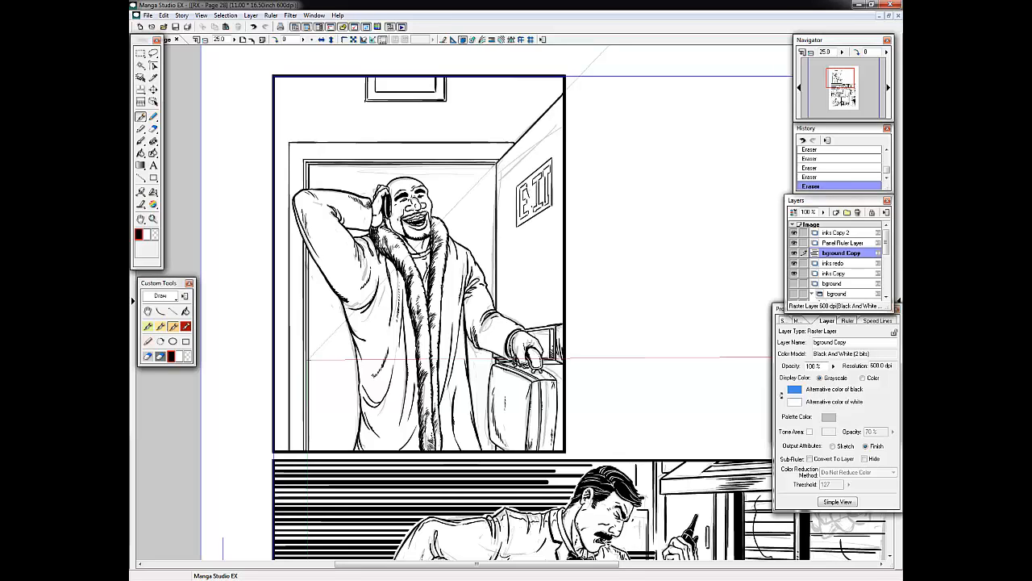
pyautogui.moveTo(530, 187); pyautogui.dragTo(536, 207)
pyautogui.moveTo(536, 182)
pyautogui.mouseDown()
pyautogui.moveTo(530, 212)
pyautogui.moveTo(553, 155)
pyautogui.mouseUp()
pyautogui.hotkey('ctrl', '1')
pyautogui.moveTo(515, 183)
pyautogui.mouseDown()
pyautogui.moveTo(514, 231)
pyautogui.moveTo(554, 206)
pyautogui.mouseUp()
pyautogui.moveTo(554, 155); pyautogui.dragTo(554, 205)
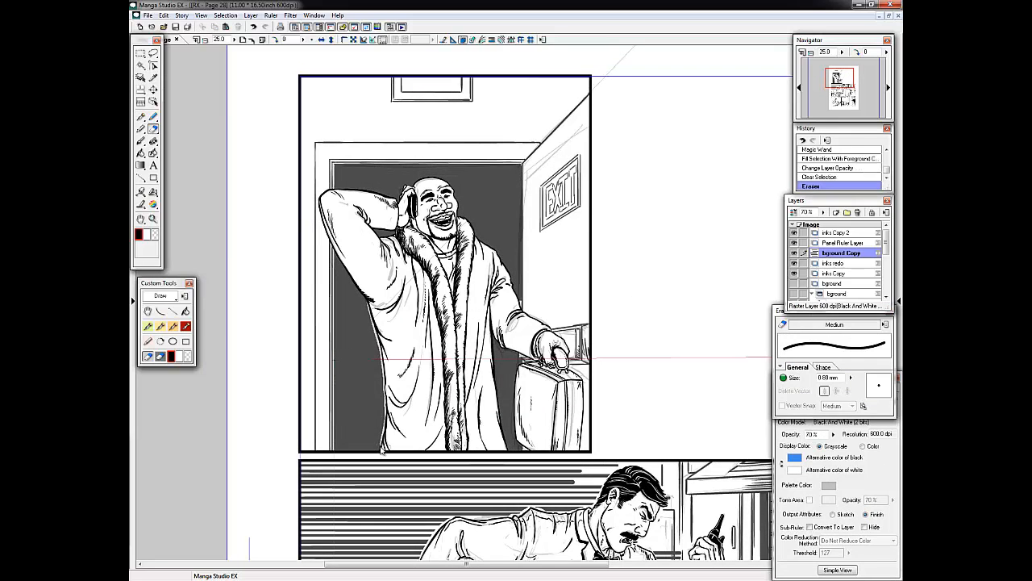
# Erase a thin white outline in the dark doorway fill around the man's raised arm, hand and head.
pyautogui.moveTo(336, 259); pyautogui.dragTo(362, 296)
pyautogui.moveTo(348, 274); pyautogui.dragTo(371, 306)
pyautogui.moveTo(335, 188)
pyautogui.mouseDown()
pyautogui.moveTo(399, 198)
pyautogui.moveTo(414, 184)
pyautogui.mouseUp()
pyautogui.keyDown('ctrl'); pyautogui.click(443, 214); pyautogui.keyUp('ctrl')
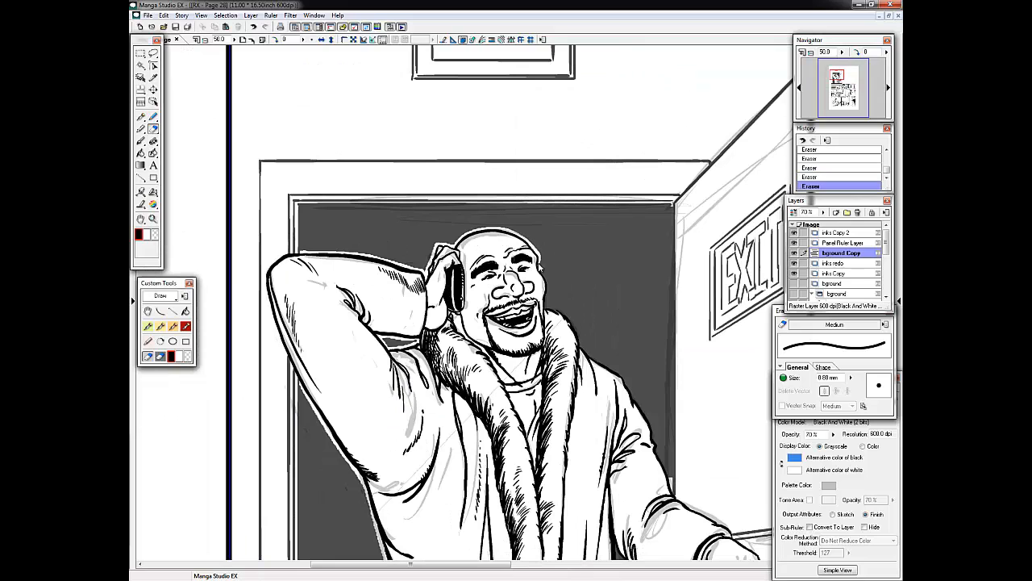
pyautogui.scroll(-5, 637, 395)
pyautogui.hotkey('ctrl', 'z')
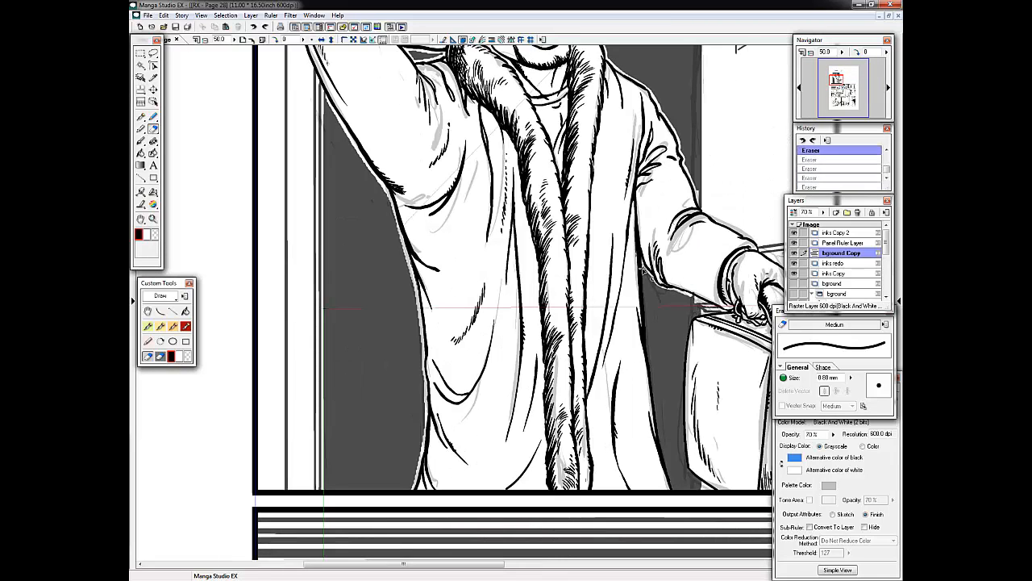
# Continue the thin white outline down both sides of the coat and clean up the doorway's edge near the case.
pyautogui.moveTo(643, 267); pyautogui.dragTo(671, 487)
pyautogui.moveTo(692, 319)
pyautogui.mouseDown()
pyautogui.moveTo(682, 366)
pyautogui.moveTo(693, 481)
pyautogui.mouseUp()
pyautogui.press('p')
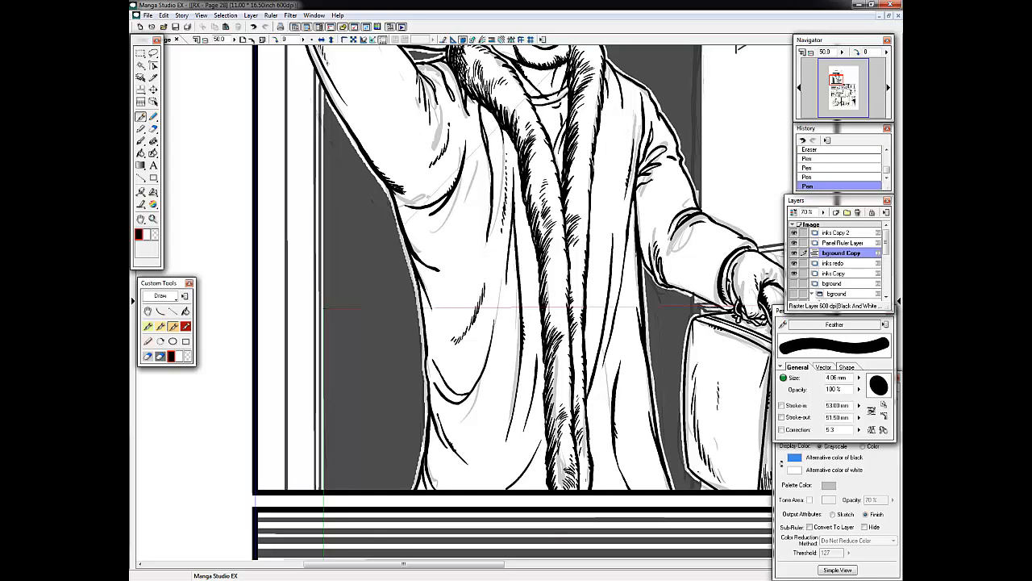
pyautogui.hotkey('ctrl', 'z')
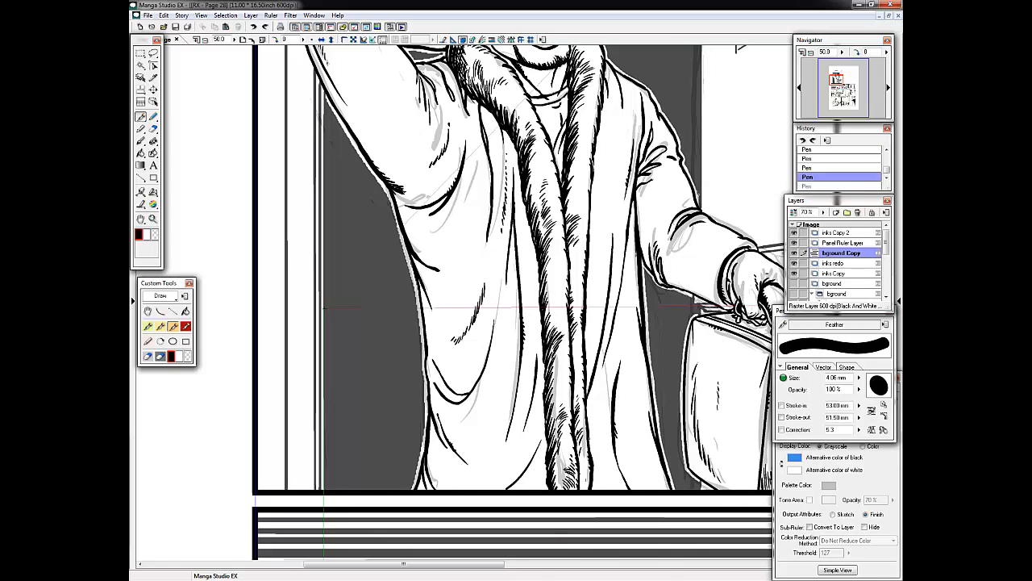
pyautogui.moveTo(516, 242); pyautogui.dragTo(491, 374)
pyautogui.click(162, 353)
pyautogui.moveTo(377, 379); pyautogui.dragTo(389, 425)
pyautogui.moveTo(397, 514); pyautogui.dragTo(400, 548)
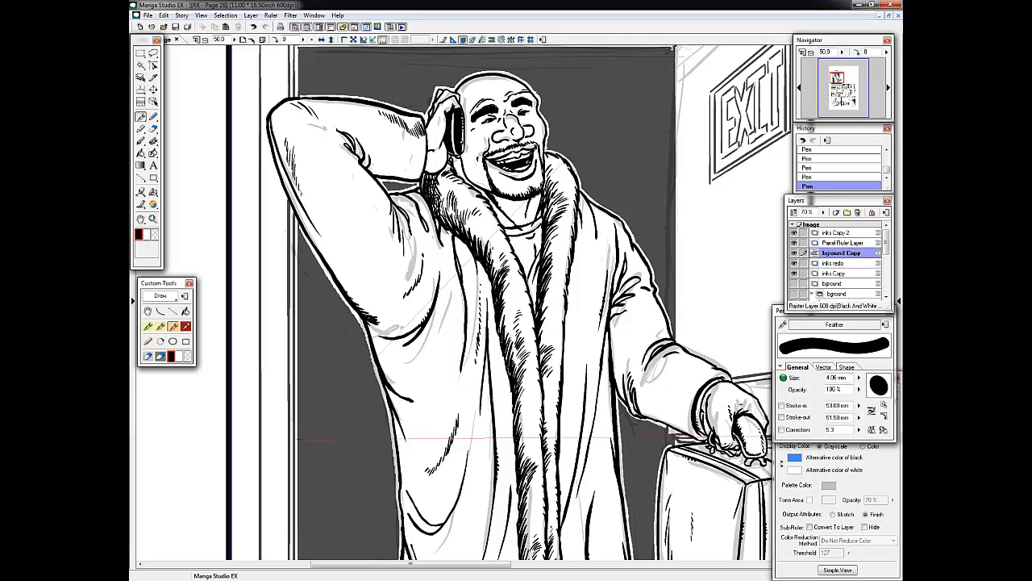
# Set the bground Copy layer's opacity to 100%.
pyautogui.hotkey('ctrl', '-')
pyautogui.click(823, 212)
pyautogui.moveTo(831, 220); pyautogui.dragTo(831, 205)
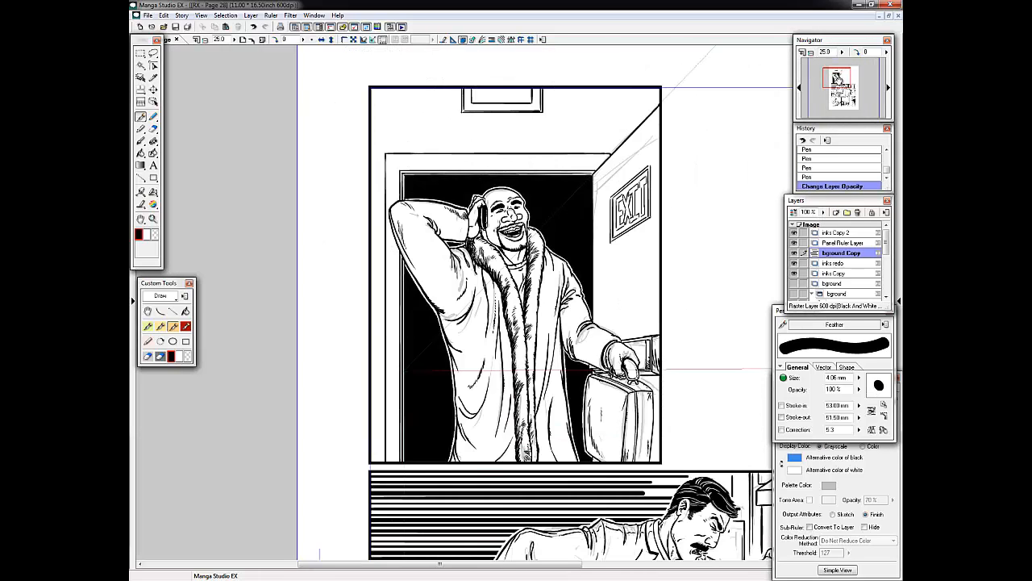
# Touch up the doorway fill and white outline around the man, and add small strokes to the door frame's corner.
pyautogui.hotkey('ctrl', '+')
pyautogui.moveTo(460, 242); pyautogui.dragTo(517, 373)
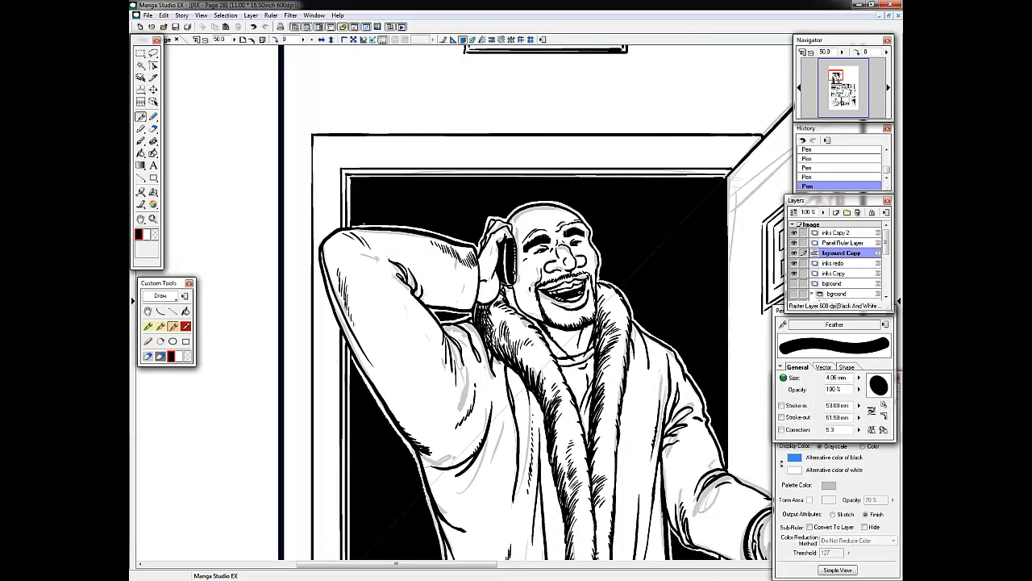
pyautogui.moveTo(581, 492); pyautogui.dragTo(369, 240)
pyautogui.moveTo(516, 242); pyautogui.dragTo(569, 467)
pyautogui.moveTo(603, 327); pyautogui.dragTo(585, 397)
pyautogui.moveTo(600, 401); pyautogui.dragTo(589, 430)
pyautogui.moveTo(608, 303); pyautogui.dragTo(595, 329)
pyautogui.moveTo(580, 141)
pyautogui.mouseDown()
pyautogui.moveTo(580, 158)
pyautogui.moveTo(547, 147)
pyautogui.mouseUp()
pyautogui.hotkey('ctrl', 'z')
pyautogui.moveTo(460, 242); pyautogui.dragTo(564, 399)
# Crosshatch both ends of the picture inside the frame above the door.
pyautogui.click(412, 183)
pyautogui.click(810, 53)
pyautogui.click(803, 52)
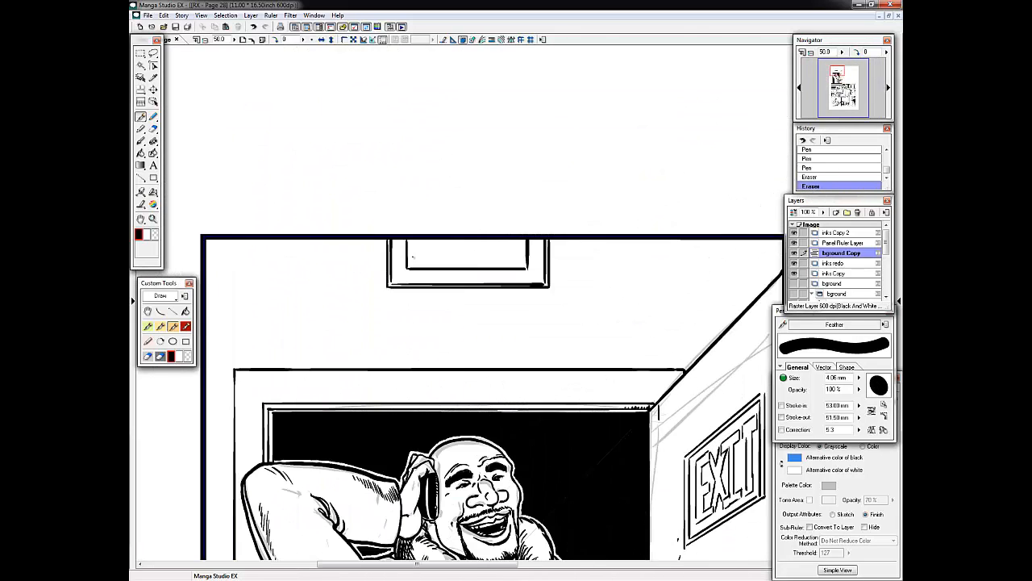
pyautogui.moveTo(414, 241); pyautogui.dragTo(413, 264)
pyautogui.moveTo(419, 240); pyautogui.dragTo(418, 264)
pyautogui.moveTo(423, 240)
pyautogui.mouseDown()
pyautogui.moveTo(422, 264)
pyautogui.moveTo(430, 250)
pyautogui.mouseUp()
pyautogui.moveTo(412, 261); pyautogui.dragTo(516, 249)
pyautogui.hotkey('ctrl', 'z')
pyautogui.moveTo(511, 244); pyautogui.dragTo(510, 265)
pyautogui.moveTo(521, 247); pyautogui.dragTo(519, 265)
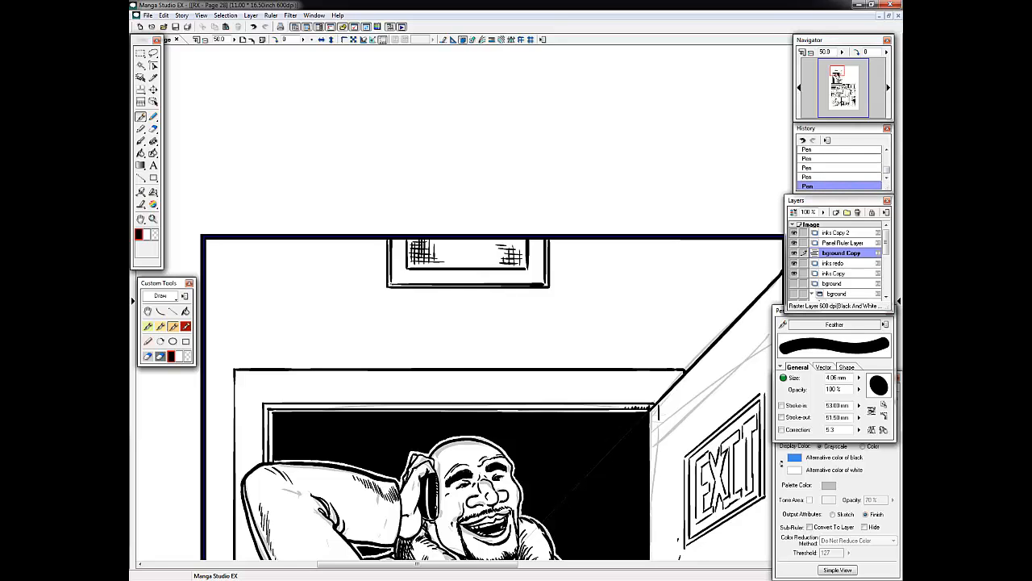
# Crosshatch the back wall's upper corner on the raised-arm side, using the perspective ruler for straight strokes.
pyautogui.click(443, 40)
pyautogui.moveTo(218, 240); pyautogui.dragTo(221, 324)
pyautogui.moveTo(228, 245)
pyautogui.mouseDown()
pyautogui.moveTo(229, 318)
pyautogui.moveTo(209, 308)
pyautogui.mouseUp()
pyautogui.moveTo(207, 249)
pyautogui.mouseDown()
pyautogui.moveTo(235, 249)
pyautogui.moveTo(234, 276)
pyautogui.mouseUp()
pyautogui.hotkey('ctrl', 'z')
pyautogui.moveTo(216, 308); pyautogui.dragTo(253, 308)
pyautogui.moveTo(237, 251); pyautogui.dragTo(257, 251)
pyautogui.hotkey('ctrl', 'z')
pyautogui.hotkey('ctrl', 'z')
pyautogui.moveTo(251, 303); pyautogui.dragTo(252, 324)
pyautogui.moveTo(338, 387); pyautogui.dragTo(469, 230)
pyautogui.moveTo(366, 224); pyautogui.dragTo(365, 285)
pyautogui.click(443, 39)
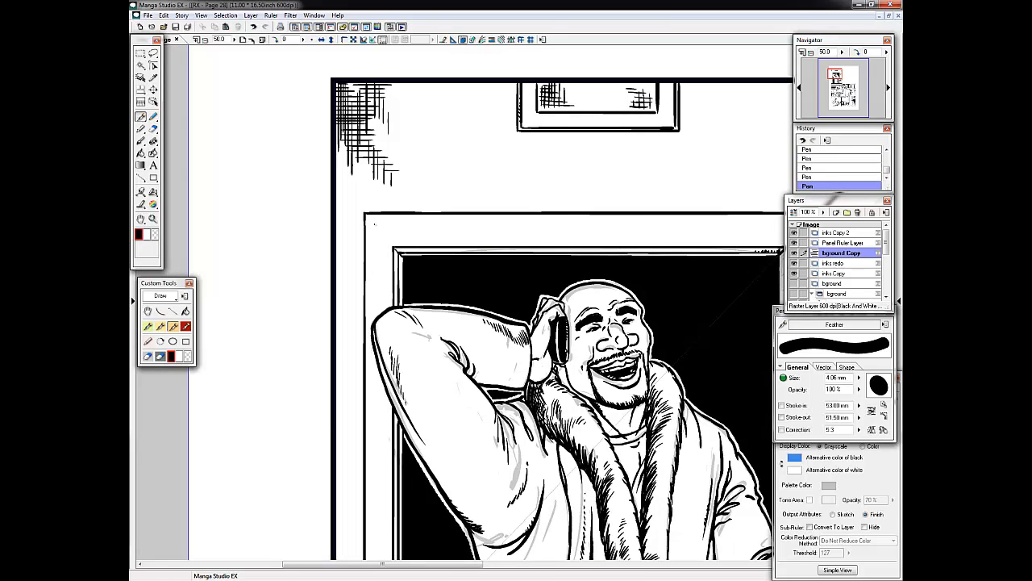
# Hatch the side wall under the ceiling line and around the EXIT sign.
pyautogui.moveTo(564, 322); pyautogui.dragTo(356, 297)
pyautogui.hotkey('ctrl', 'z')
pyautogui.click(443, 39)
pyautogui.moveTo(682, 123)
pyautogui.mouseDown()
pyautogui.moveTo(682, 185)
pyautogui.moveTo(659, 153)
pyautogui.mouseUp()
pyautogui.moveTo(687, 366); pyautogui.dragTo(656, 383)
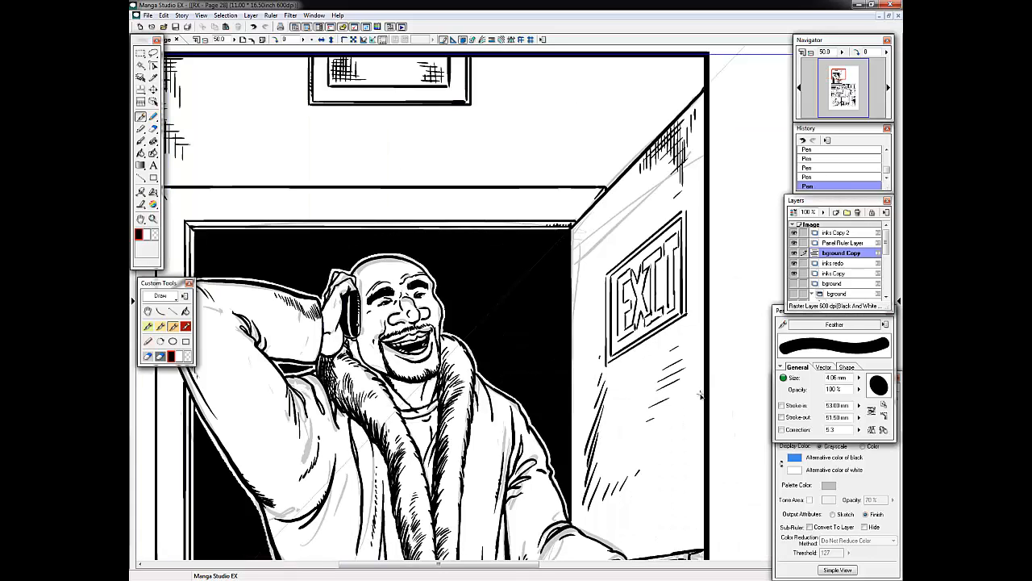
# Undo the hatching below the EXIT sign and hatch the lower side wall above the box.
pyautogui.hotkey('ctrl', 'z')
pyautogui.hotkey('ctrl', 'z')
pyautogui.moveTo(604, 226); pyautogui.dragTo(584, 247)
pyautogui.hotkey('ctrl', 'z')
pyautogui.hotkey('ctrl', 'z')
pyautogui.hotkey('ctrl', 'z')
pyautogui.hotkey('ctrl', 'z')
pyautogui.moveTo(646, 355); pyautogui.dragTo(592, 224)
pyautogui.moveTo(629, 410); pyautogui.dragTo(593, 424)
pyautogui.moveTo(607, 392); pyautogui.dragTo(593, 397)
pyautogui.moveTo(615, 386); pyautogui.dragTo(594, 392)
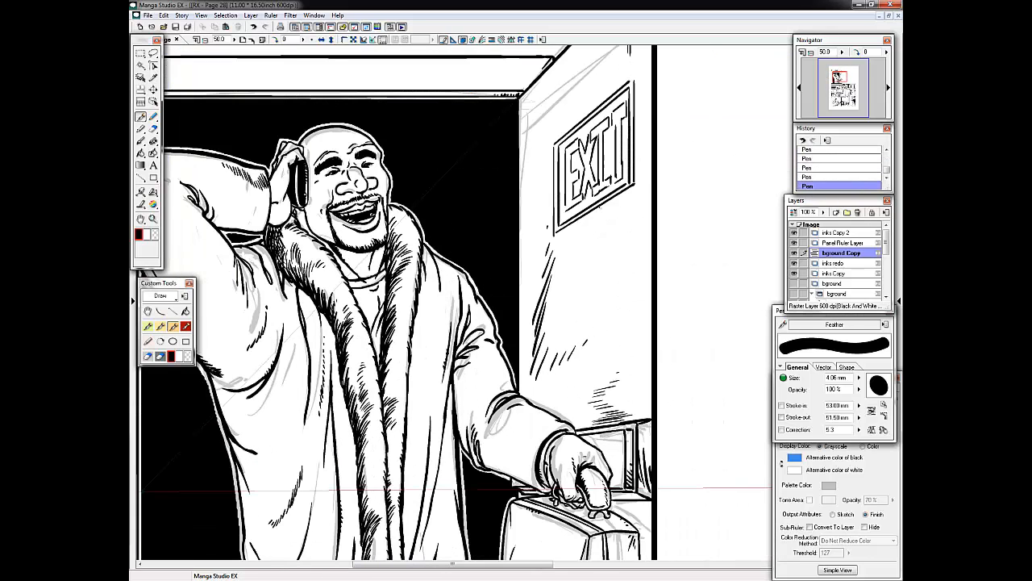
# Add short diagonal hatching beneath the EXIT sign and draw a long curved line down the side wall.
pyautogui.moveTo(607, 205); pyautogui.dragTo(577, 224)
pyautogui.moveTo(598, 216); pyautogui.dragTo(579, 230)
pyautogui.moveTo(587, 53); pyautogui.dragTo(567, 412)
pyautogui.moveTo(500, 403); pyautogui.dragTo(527, 193)
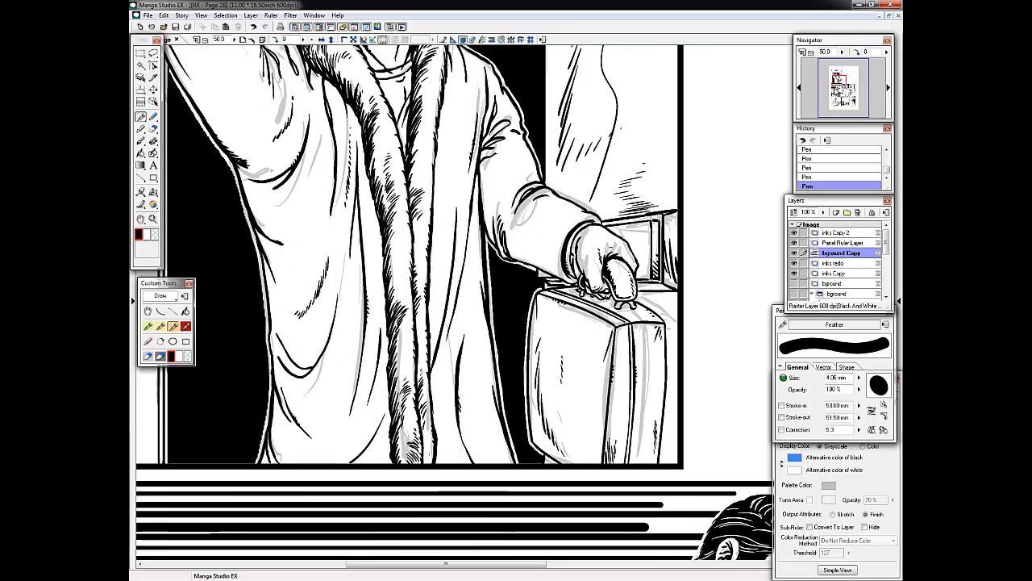
# Hatch shading across the top of the case by the handle, undoing the unwanted strokes.
pyautogui.moveTo(655, 292); pyautogui.dragTo(639, 305)
pyautogui.moveTo(677, 293)
pyautogui.mouseDown()
pyautogui.moveTo(645, 311)
pyautogui.moveTo(617, 386)
pyautogui.mouseUp()
pyautogui.hotkey('ctrl', 'z')
pyautogui.hotkey('ctrl', 'z')
pyautogui.hotkey('ctrl', 'z')
pyautogui.hotkey('ctrl', 'z')
pyautogui.hotkey('ctrl', 'y')
# Erase the long curved line from the side wall.
pyautogui.press('x')
pyautogui.press('x')
pyautogui.scroll(5, 455, 303)
pyautogui.moveTo(617, 385); pyautogui.dragTo(591, 462)
pyautogui.moveTo(612, 106); pyautogui.dragTo(604, 171)
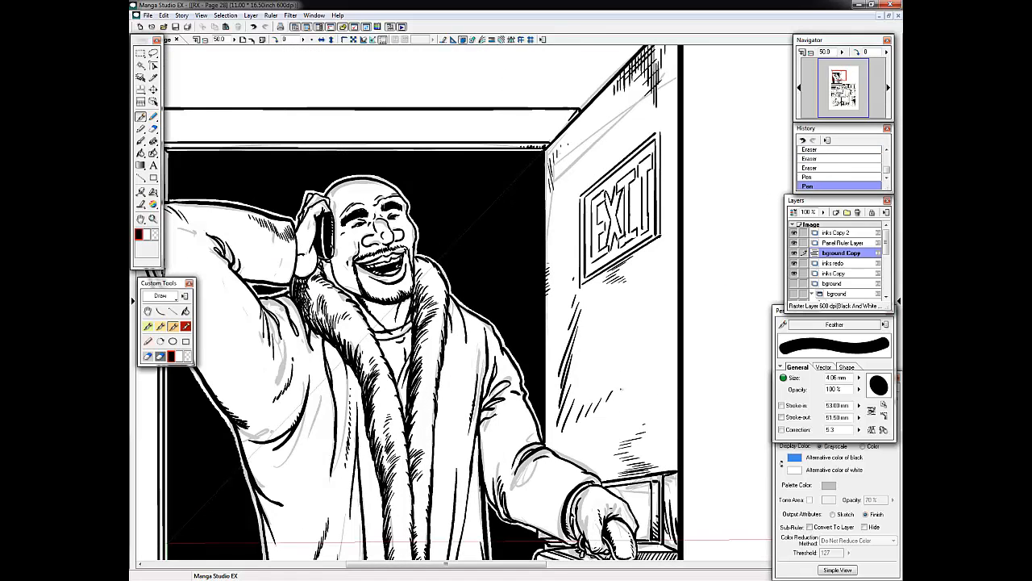
# Add a small ink stroke to the bald man's face in the fight panel on the inks redo layer.
pyautogui.click(842, 78)
pyautogui.click(840, 86)
pyautogui.click(840, 91)
pyautogui.click(836, 263)
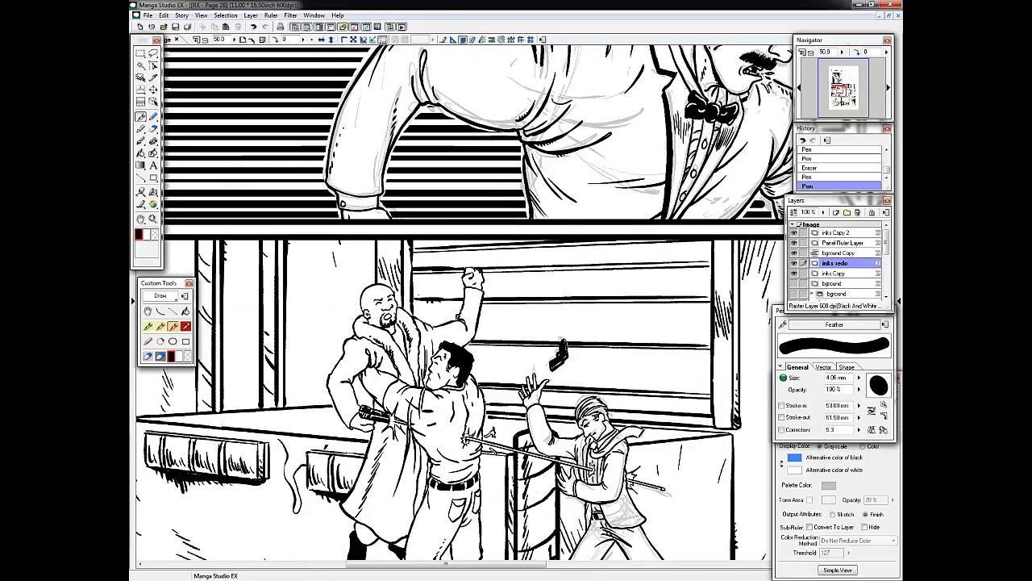
pyautogui.moveTo(385, 311); pyautogui.dragTo(394, 317)
# Draw vertical hatching on bground Copy in the first panel's back wall corner above the EXIT sign's wall.
pyautogui.hotkey('ctrl', '-')
pyautogui.moveTo(845, 95); pyautogui.dragTo(842, 76)
pyautogui.hotkey('ctrl', '+')
pyautogui.click(839, 71)
pyautogui.click(841, 252)
pyautogui.moveTo(700, 214); pyautogui.dragTo(700, 253)
pyautogui.moveTo(670, 216); pyautogui.dragTo(669, 283)
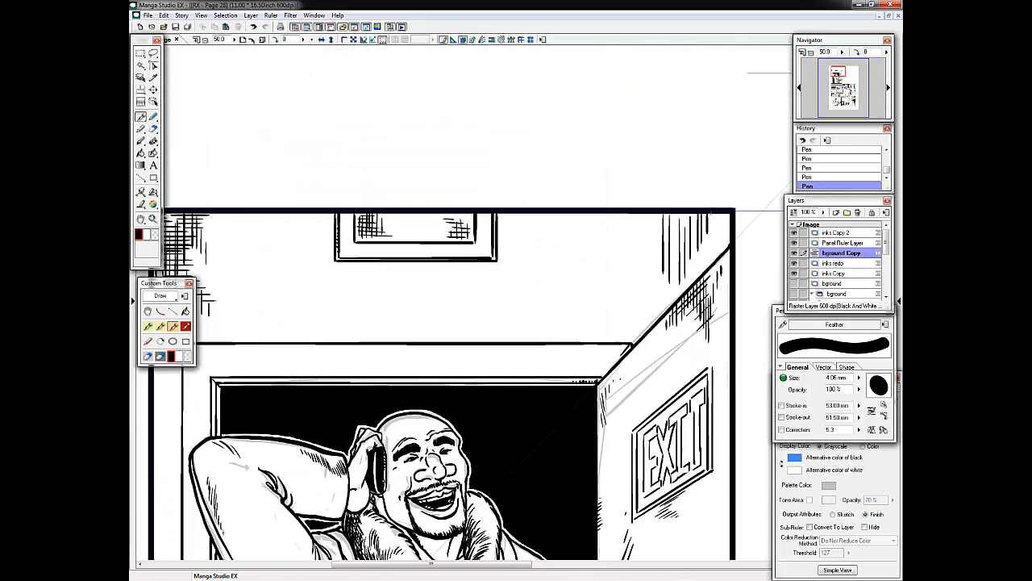
pyautogui.moveTo(642, 237); pyautogui.dragTo(642, 280)
pyautogui.moveTo(633, 236); pyautogui.dragTo(633, 287)
# Crosshatch the same wall corner with horizontal strokes and fill it in with denser vertical lines.
pyautogui.moveTo(674, 237)
pyautogui.mouseDown()
pyautogui.moveTo(716, 236)
pyautogui.moveTo(729, 220)
pyautogui.mouseUp()
pyautogui.moveTo(696, 253); pyautogui.dragTo(723, 252)
pyautogui.moveTo(727, 213); pyautogui.dragTo(727, 251)
pyautogui.moveTo(720, 213)
pyautogui.mouseDown()
pyautogui.moveTo(719, 256)
pyautogui.moveTo(702, 269)
pyautogui.mouseUp()
pyautogui.moveTo(676, 222); pyautogui.dragTo(676, 271)
pyautogui.moveTo(650, 224); pyautogui.dragTo(650, 261)
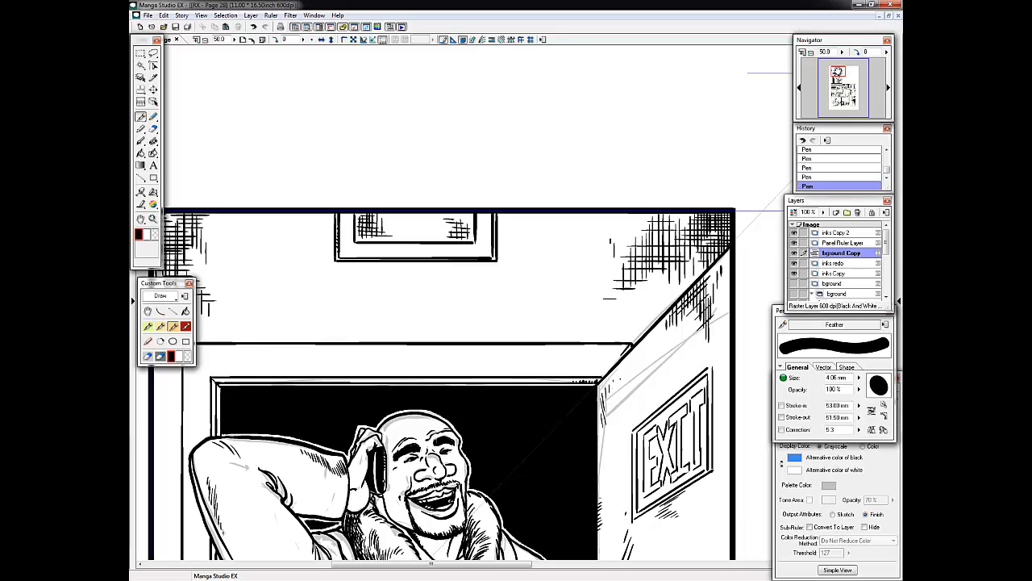
# Hatch the door frame and the narrow wall strip beside the bald man in the first panel on bground Copy.
pyautogui.click(832, 83)
pyautogui.moveTo(473, 284); pyautogui.dragTo(474, 385)
pyautogui.moveTo(490, 303); pyautogui.dragTo(489, 385)
pyautogui.moveTo(516, 172); pyautogui.dragTo(516, 243)
pyautogui.moveTo(502, 191); pyautogui.dragTo(502, 254)
pyautogui.click(834, 76)
pyautogui.moveTo(482, 121); pyautogui.dragTo(514, 124)
pyautogui.moveTo(526, 129)
pyautogui.mouseDown()
pyautogui.moveTo(469, 138)
pyautogui.moveTo(506, 180)
pyautogui.mouseUp()
pyautogui.click(831, 83)
pyautogui.moveTo(475, 341); pyautogui.dragTo(474, 375)
pyautogui.moveTo(475, 432); pyautogui.dragTo(474, 484)
pyautogui.moveTo(480, 142); pyautogui.dragTo(480, 169)
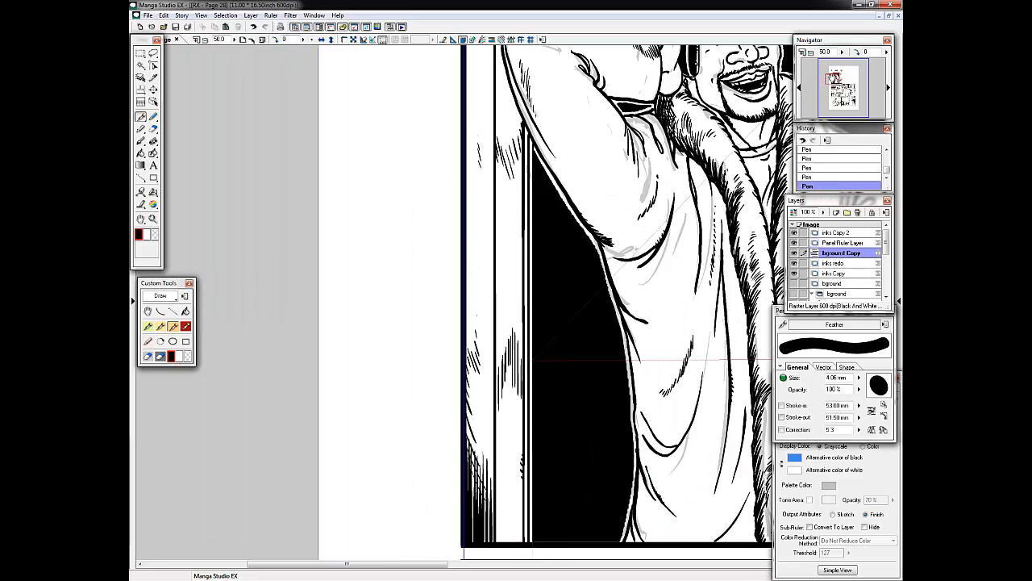
# Draw a wall crack beneath the first panel's picture frame and short ticks along the frame's lower edge.
pyautogui.click(834, 74)
pyautogui.moveTo(672, 159); pyautogui.dragTo(726, 160)
pyautogui.moveTo(646, 151); pyautogui.dragTo(646, 154)
pyautogui.moveTo(652, 150); pyautogui.dragTo(652, 155)
pyautogui.moveTo(657, 151); pyautogui.dragTo(658, 155)
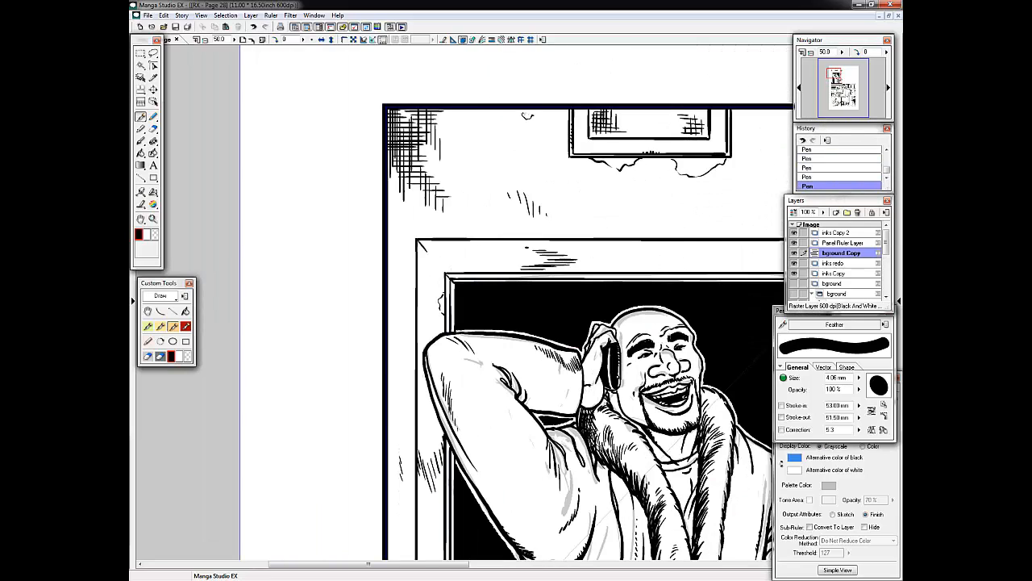
# Hide the inks Copy sketch layer and adjust the opacity of the Panel Ruler Layer.
pyautogui.click(842, 79)
pyautogui.click(811, 52)
pyautogui.click(793, 274)
pyautogui.click(841, 78)
pyautogui.click(835, 263)
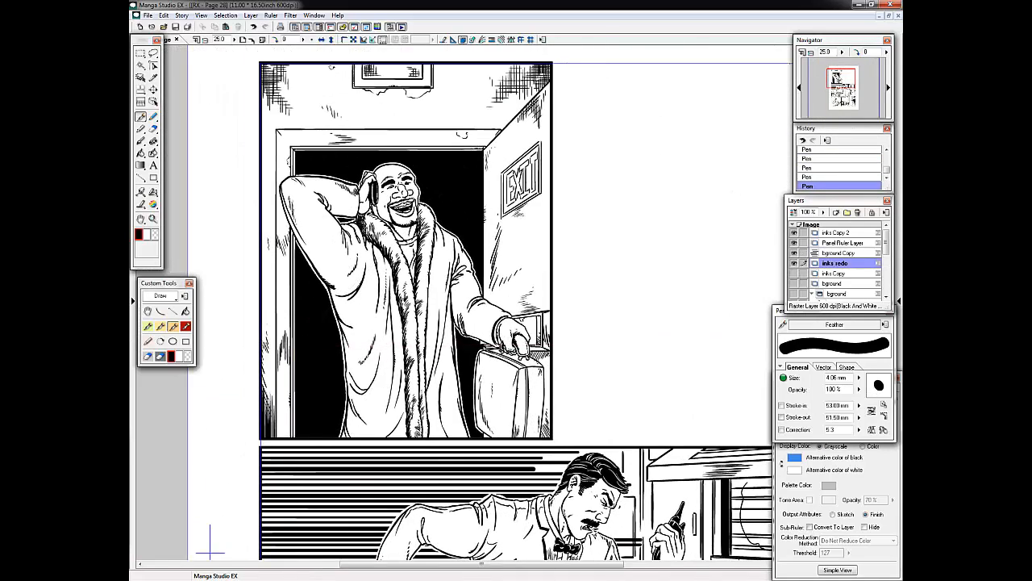
pyautogui.moveTo(841, 78); pyautogui.dragTo(848, 78)
pyautogui.click(843, 243)
pyautogui.moveTo(824, 212); pyautogui.dragTo(837, 247)
# Move the inks Copy 2 layer down to inks redo and merge the two layers.
pyautogui.click(839, 232)
pyautogui.click(811, 52)
pyautogui.click(794, 253)
pyautogui.click(795, 253)
pyautogui.rightClick(836, 242)
pyautogui.click(831, 339)
pyautogui.click(835, 253)
pyautogui.click(794, 243)
pyautogui.click(795, 243)
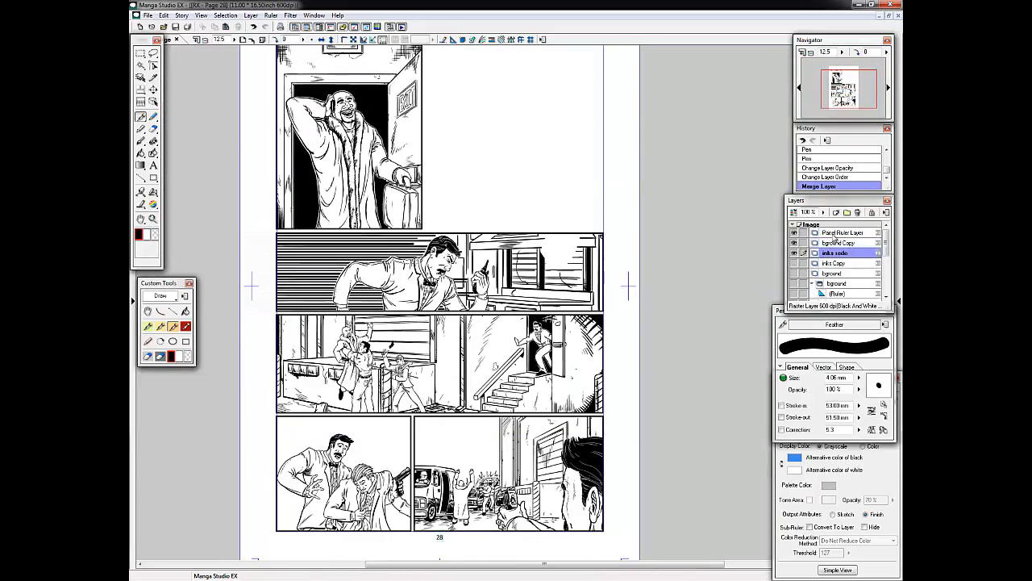
# Show the inks Copy sketch, hide the Panel Ruler Layer and make inks redo the active layer.
pyautogui.click(842, 233)
pyautogui.moveTo(823, 212); pyautogui.dragTo(828, 231)
pyautogui.click(794, 263)
pyautogui.click(803, 53)
pyautogui.moveTo(846, 84); pyautogui.dragTo(849, 77)
pyautogui.click(835, 253)
pyautogui.click(795, 232)
# Ink the flat-topped man's brows, eyes, nose and jawline over the sketch beside the first panel.
pyautogui.moveTo(621, 288); pyautogui.dragTo(630, 335)
pyautogui.hotkey('ctrl', 'z')
pyautogui.moveTo(848, 76); pyautogui.dragTo(848, 74)
pyautogui.moveTo(503, 190); pyautogui.dragTo(522, 190)
pyautogui.moveTo(508, 196)
pyautogui.mouseDown()
pyautogui.moveTo(522, 194)
pyautogui.moveTo(517, 186)
pyautogui.mouseUp()
pyautogui.click(846, 75)
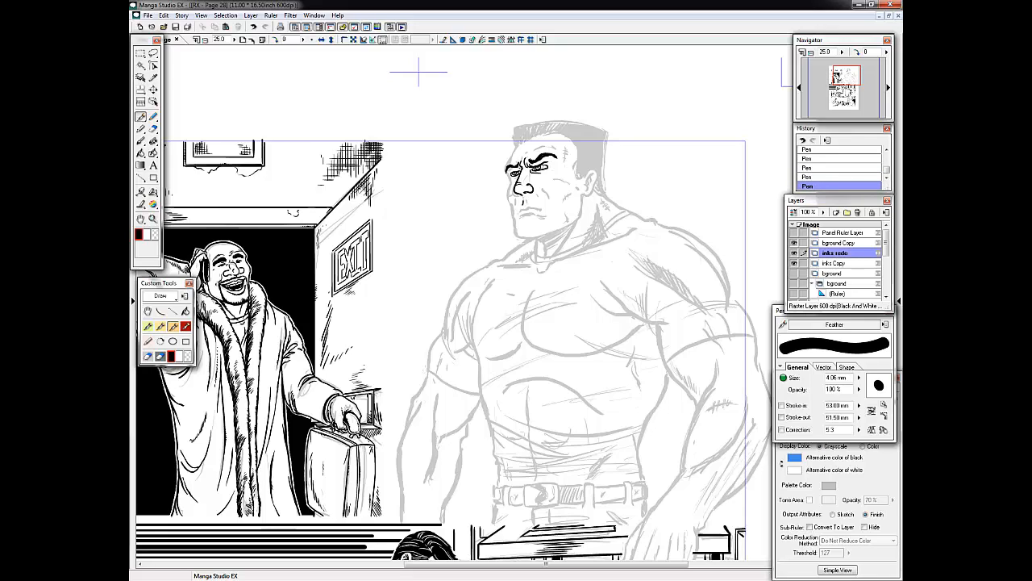
pyautogui.moveTo(522, 238); pyautogui.dragTo(582, 195)
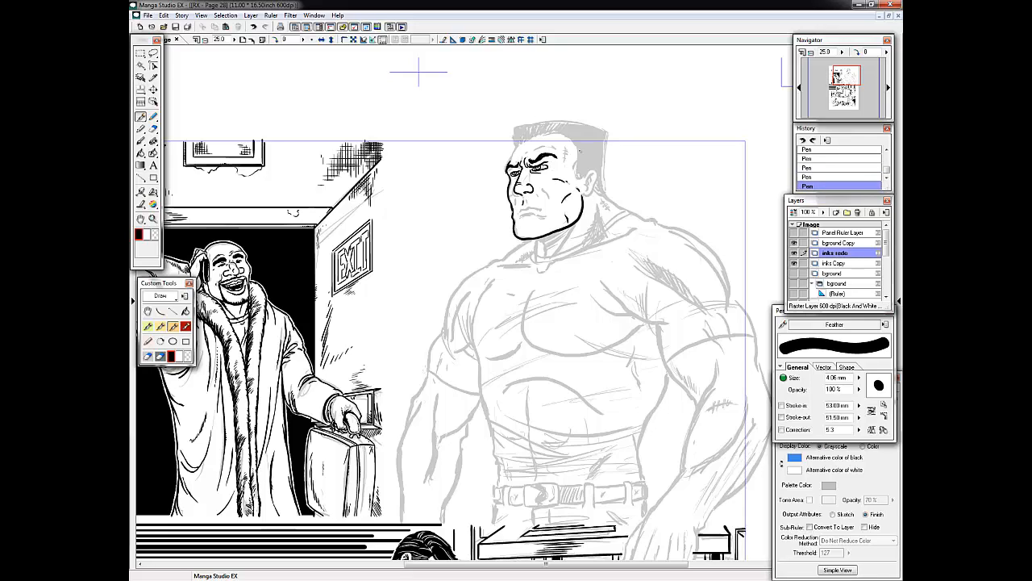
# Ink the flat-topped man's forehead hairline and ear, with short shading strokes on the temple and cheek.
pyautogui.hotkey('ctrl', 'z')
pyautogui.moveTo(518, 129)
pyautogui.mouseDown()
pyautogui.moveTo(512, 152)
pyautogui.moveTo(521, 150)
pyautogui.mouseUp()
pyautogui.hotkey('ctrl', 'z')
pyautogui.moveTo(521, 150); pyautogui.dragTo(566, 136)
pyautogui.hotkey('ctrl', 'z')
pyautogui.moveTo(584, 176); pyautogui.dragTo(586, 196)
pyautogui.moveTo(593, 173); pyautogui.dragTo(588, 185)
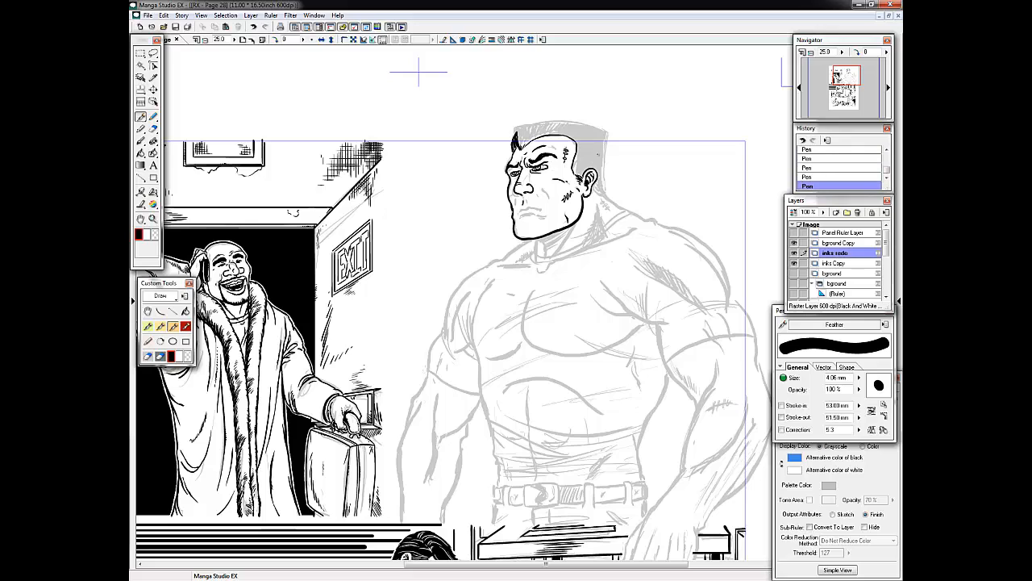
# Redraw the flat-topped man's frowning mouth and lower lip.
pyautogui.hotkey('ctrl', 'z')
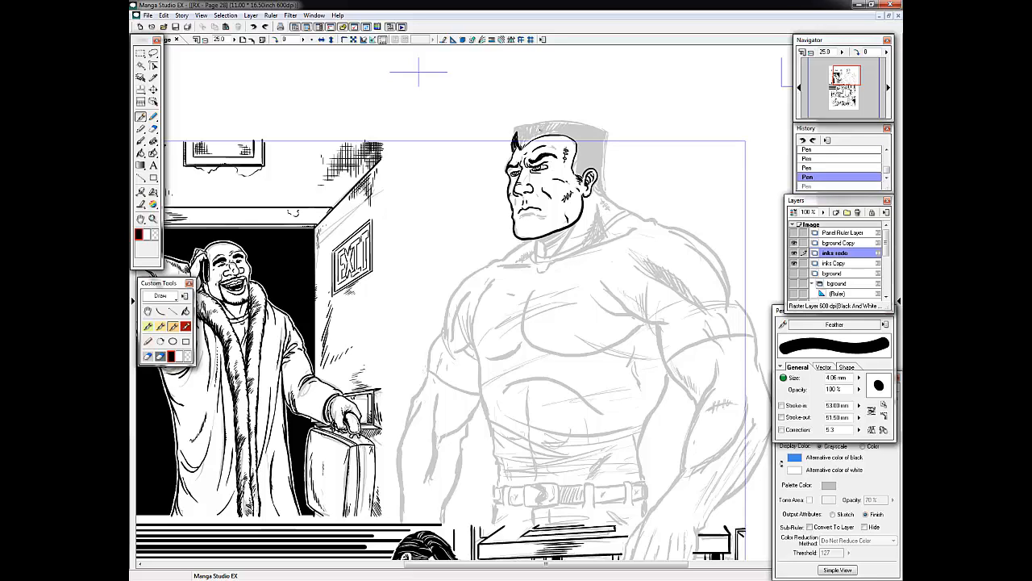
pyautogui.hotkey('ctrl', 'z')
pyautogui.moveTo(521, 216); pyautogui.dragTo(535, 212)
pyautogui.moveTo(533, 212); pyautogui.dragTo(545, 215)
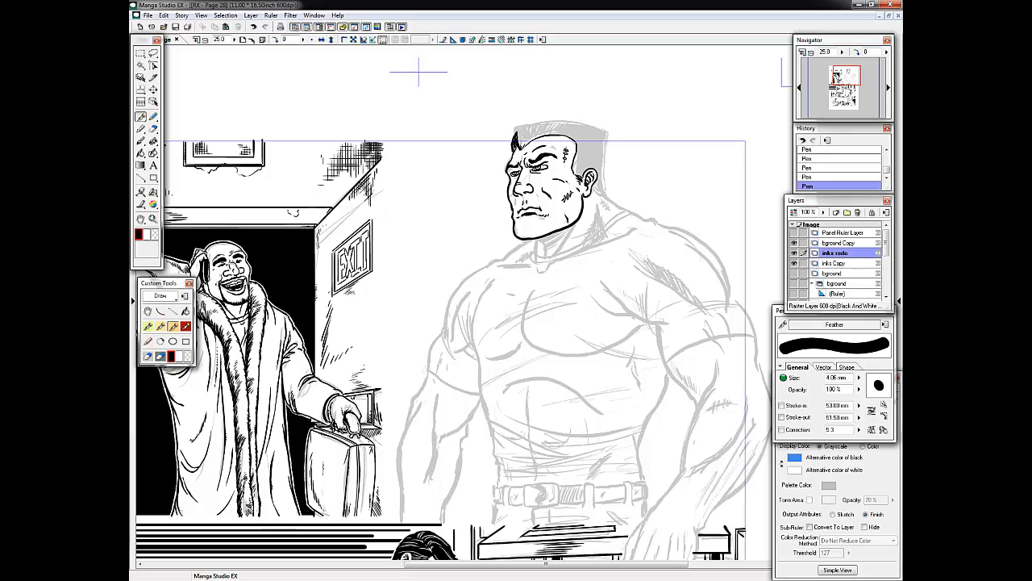
# Ink the shadow under the flat-topped man's chin, his neck hatching and the shirt collar.
pyautogui.moveTo(578, 222); pyautogui.dragTo(548, 260)
pyautogui.moveTo(545, 240)
pyautogui.mouseDown()
pyautogui.moveTo(539, 263)
pyautogui.moveTo(565, 230)
pyautogui.mouseUp()
pyautogui.hotkey('ctrl', 'z')
pyautogui.moveTo(545, 241)
pyautogui.mouseDown()
pyautogui.moveTo(547, 256)
pyautogui.moveTo(570, 229)
pyautogui.moveTo(600, 220)
pyautogui.moveTo(606, 234)
pyautogui.mouseUp()
pyautogui.moveTo(598, 212)
pyautogui.mouseDown()
pyautogui.moveTo(588, 247)
pyautogui.moveTo(597, 218)
pyautogui.mouseUp()
pyautogui.moveTo(600, 219); pyautogui.dragTo(585, 246)
pyautogui.moveTo(601, 225)
pyautogui.mouseDown()
pyautogui.moveTo(593, 244)
pyautogui.moveTo(628, 232)
pyautogui.mouseUp()
pyautogui.moveTo(582, 244); pyautogui.dragTo(631, 209)
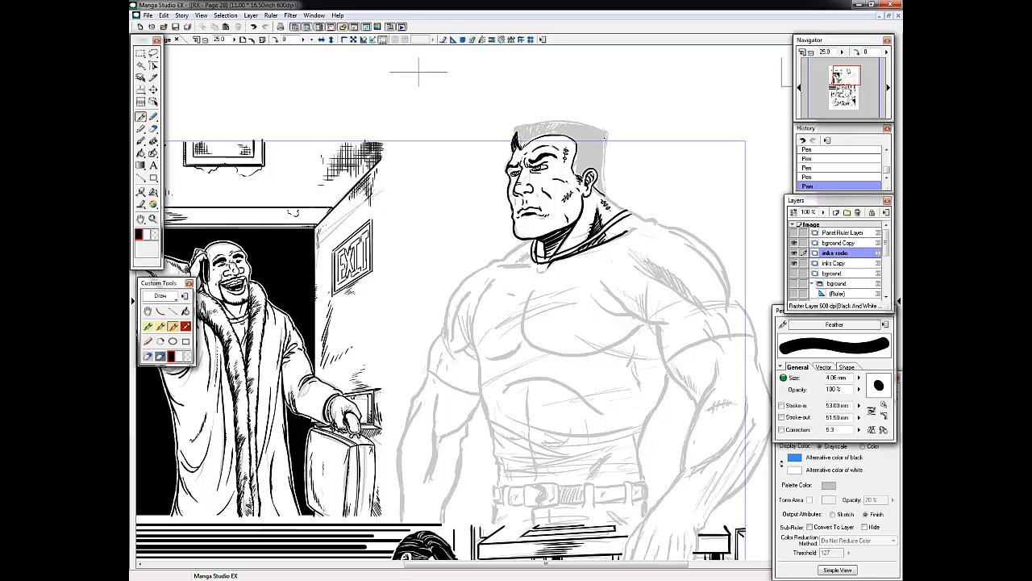
# Ink the back of the man's head, the neck line running into his shoulder, and the front of his neck.
pyautogui.moveTo(606, 132); pyautogui.dragTo(603, 188)
pyautogui.moveTo(598, 189)
pyautogui.mouseDown()
pyautogui.moveTo(641, 219)
pyautogui.moveTo(606, 194)
pyautogui.mouseUp()
pyautogui.hotkey('ctrl', 'z')
pyautogui.moveTo(604, 194); pyautogui.dragTo(660, 225)
pyautogui.moveTo(534, 240)
pyautogui.mouseDown()
pyautogui.moveTo(505, 259)
pyautogui.moveTo(539, 267)
pyautogui.mouseUp()
# Ink the diagonal shirt folds across the man's chest and the lower curve of his large pectoral.
pyautogui.moveTo(494, 330); pyautogui.dragTo(561, 296)
pyautogui.moveTo(500, 333); pyautogui.dragTo(573, 299)
pyautogui.moveTo(513, 308)
pyautogui.mouseDown()
pyautogui.moveTo(534, 291)
pyautogui.moveTo(589, 346)
pyautogui.moveTo(655, 367)
pyautogui.mouseUp()
pyautogui.moveTo(602, 326); pyautogui.dragTo(659, 360)
pyautogui.hotkey('ctrl', 'z')
# Ink the armpit folds, the sleeve hem and the start of the inner arm on the man's right-hand side in the picture.
pyautogui.moveTo(619, 287)
pyautogui.mouseDown()
pyautogui.moveTo(634, 335)
pyautogui.moveTo(652, 341)
pyautogui.mouseUp()
pyautogui.moveTo(657, 278)
pyautogui.mouseDown()
pyautogui.moveTo(650, 335)
pyautogui.moveTo(663, 358)
pyautogui.mouseUp()
pyautogui.hotkey('ctrl', 'z')
pyautogui.moveTo(638, 360); pyautogui.dragTo(664, 358)
pyautogui.moveTo(664, 362); pyautogui.dragTo(697, 402)
pyautogui.moveTo(666, 360)
pyautogui.mouseDown()
pyautogui.moveTo(756, 336)
pyautogui.moveTo(750, 328)
pyautogui.mouseUp()
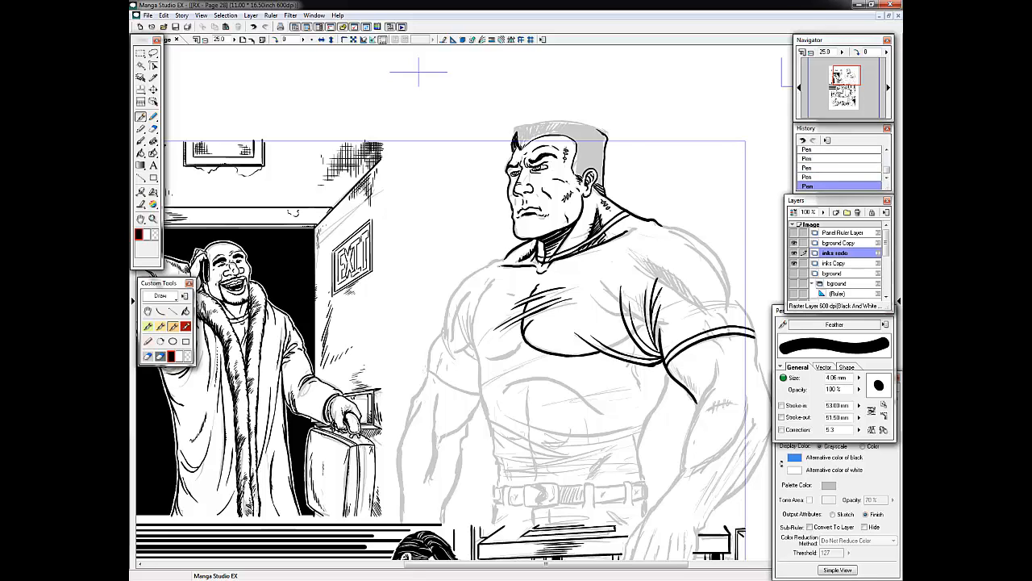
# Darken the folds at the same armpit and ink the stretched shirt creases over the chest and shoulder.
pyautogui.moveTo(669, 308); pyautogui.dragTo(654, 336)
pyautogui.moveTo(599, 279); pyautogui.dragTo(644, 321)
pyautogui.hotkey('ctrl', 'z')
pyautogui.moveTo(622, 250); pyautogui.dragTo(704, 314)
pyautogui.moveTo(666, 278); pyautogui.dragTo(731, 280)
pyautogui.moveTo(673, 280); pyautogui.dragTo(679, 275)
pyautogui.moveTo(623, 251); pyautogui.dragTo(674, 274)
pyautogui.moveTo(679, 279); pyautogui.dragTo(704, 313)
pyautogui.moveTo(623, 251); pyautogui.dragTo(667, 279)
pyautogui.moveTo(616, 250)
pyautogui.mouseDown()
pyautogui.moveTo(659, 280)
pyautogui.moveTo(688, 276)
pyautogui.mouseUp()
pyautogui.hotkey('ctrl', 'z')
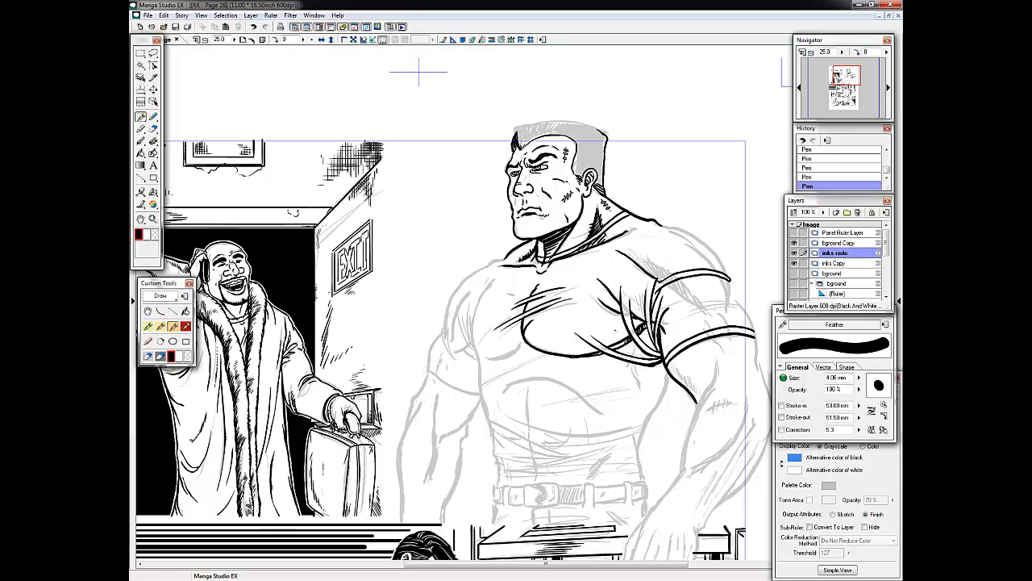
# Ink the folds beneath the man's other pectoral and the side contour of his torso.
pyautogui.moveTo(482, 386); pyautogui.dragTo(568, 347)
pyautogui.moveTo(505, 338); pyautogui.dragTo(478, 372)
pyautogui.moveTo(501, 344); pyautogui.dragTo(479, 376)
pyautogui.moveTo(479, 377); pyautogui.dragTo(491, 421)
pyautogui.moveTo(519, 344); pyautogui.dragTo(489, 361)
# Ink the shirt folds around the left-hand armpit and chest of the flat-topped man.
pyautogui.moveTo(493, 280); pyautogui.dragTo(471, 321)
pyautogui.moveTo(470, 301); pyautogui.dragTo(480, 365)
pyautogui.moveTo(502, 307); pyautogui.dragTo(475, 338)
pyautogui.hotkey('ctrl', 'z')
pyautogui.hotkey('ctrl', 'z')
pyautogui.moveTo(458, 300); pyautogui.dragTo(477, 357)
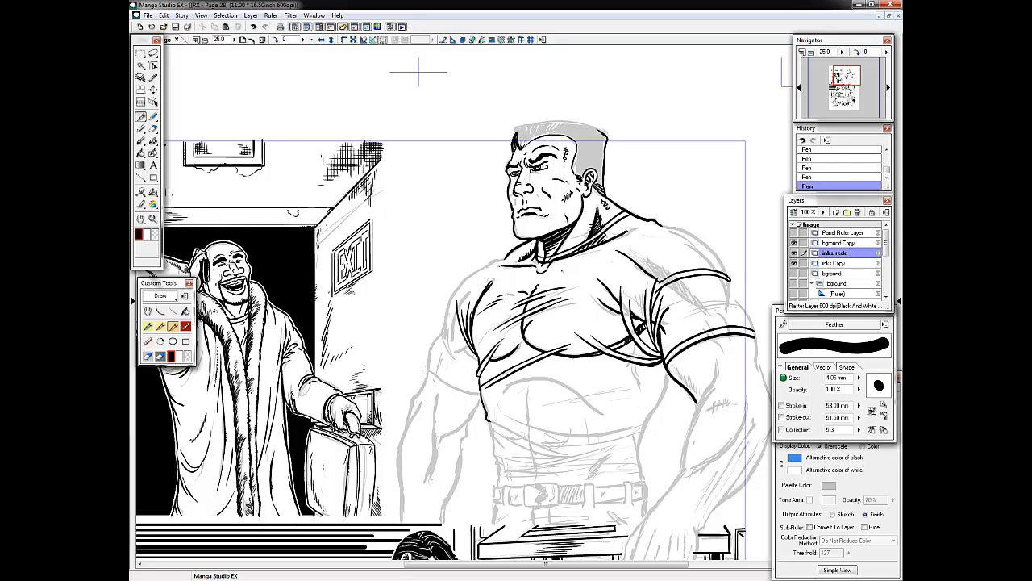
# Ink a crease on the far shoulder and the outer contour of the left-hand shoulder and sleeve.
pyautogui.moveTo(683, 228); pyautogui.dragTo(637, 223)
pyautogui.moveTo(505, 259); pyautogui.dragTo(448, 340)
pyautogui.moveTo(453, 305); pyautogui.dragTo(427, 387)
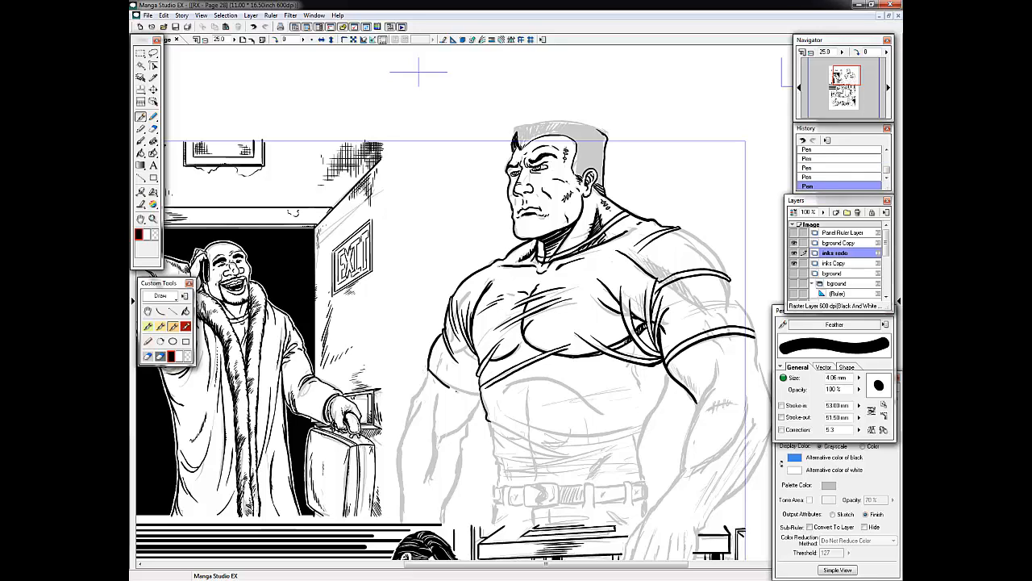
# Ink the outline of the man's left-hand arm below the sleeve and add muscle hatching along it.
pyautogui.moveTo(483, 366)
pyautogui.mouseDown()
pyautogui.moveTo(406, 425)
pyautogui.moveTo(399, 513)
pyautogui.mouseUp()
pyautogui.moveTo(439, 385); pyautogui.dragTo(424, 487)
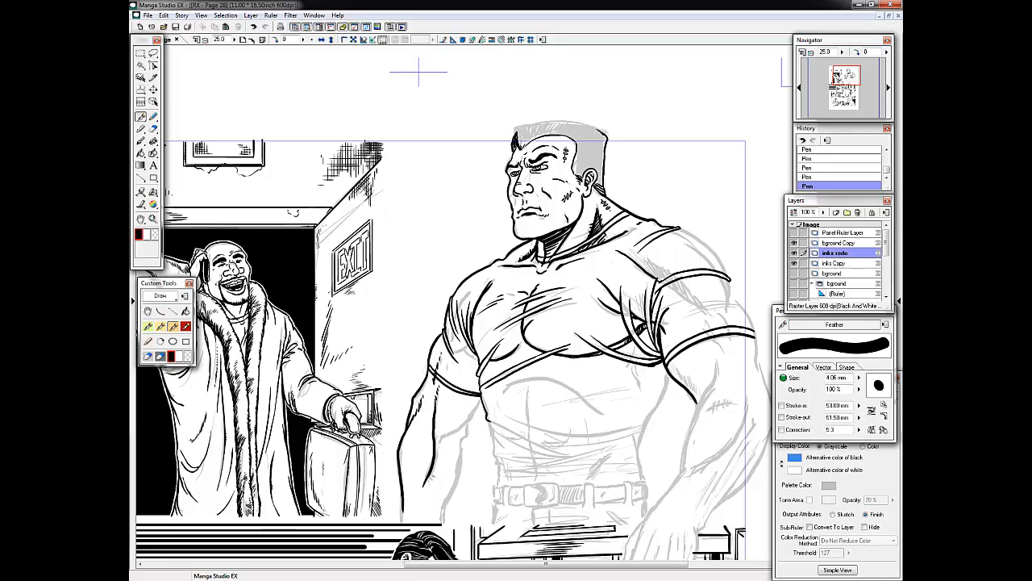
pyautogui.moveTo(480, 399)
pyautogui.mouseDown()
pyautogui.moveTo(440, 442)
pyautogui.moveTo(442, 519)
pyautogui.mouseUp()
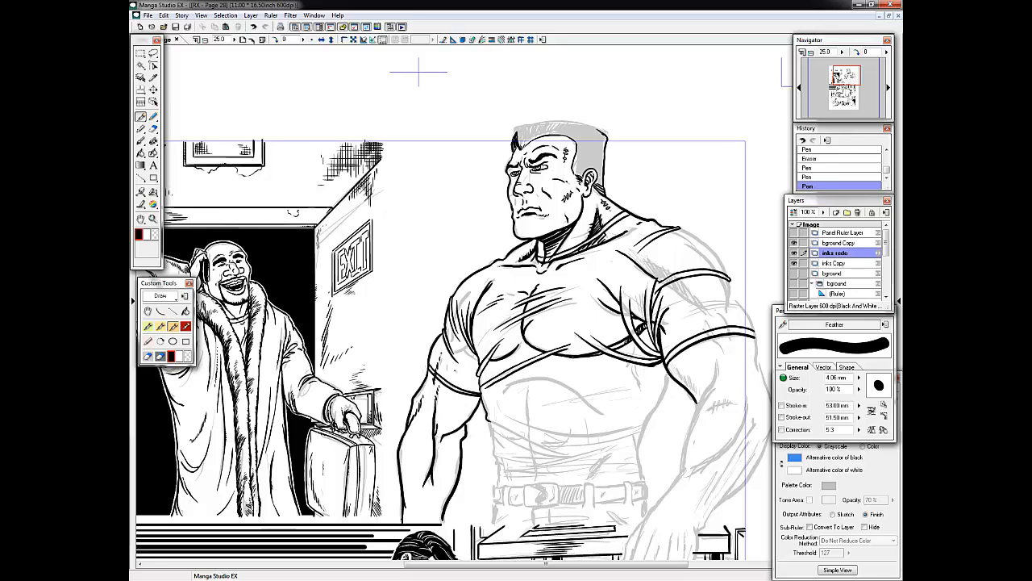
pyautogui.moveTo(478, 350); pyautogui.dragTo(460, 367)
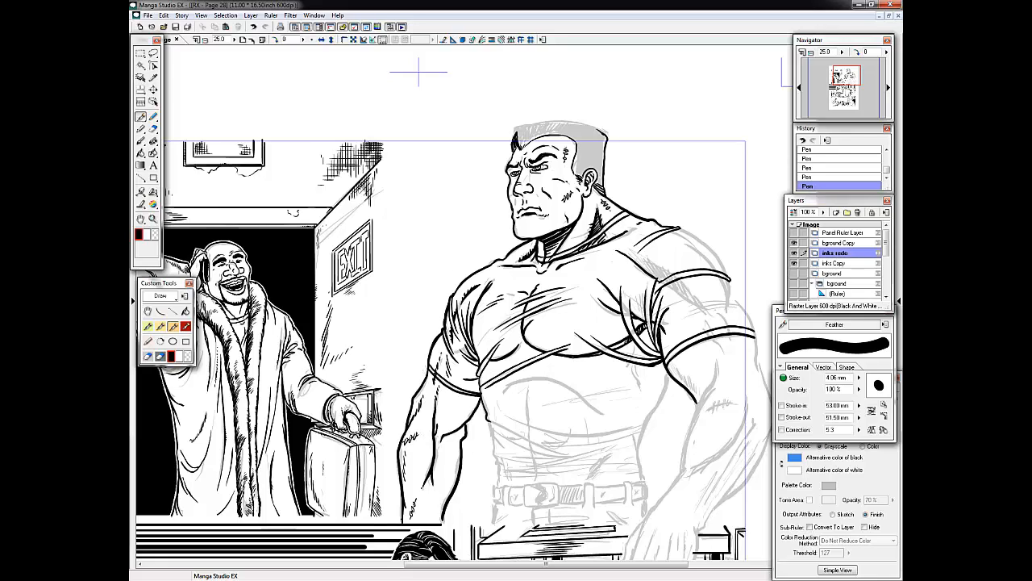
pyautogui.moveTo(446, 447); pyautogui.dragTo(428, 498)
pyautogui.hotkey('ctrl', 'z')
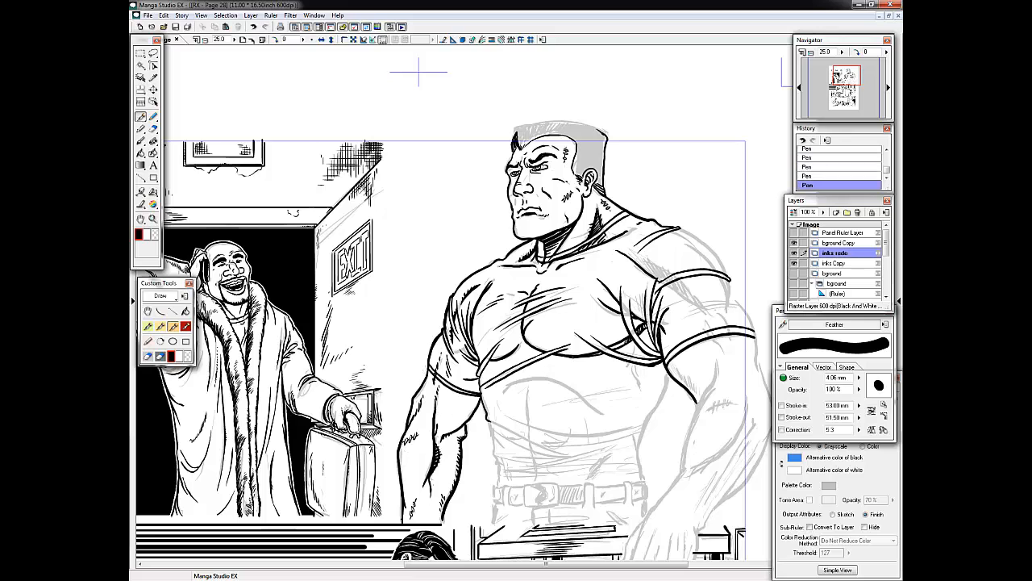
# Ink the shirt folds running from the man's right-hand side across his abdomen.
pyautogui.moveTo(613, 379)
pyautogui.mouseDown()
pyautogui.moveTo(601, 354)
pyautogui.moveTo(544, 376)
pyautogui.mouseUp()
pyautogui.moveTo(651, 352)
pyautogui.mouseDown()
pyautogui.moveTo(594, 375)
pyautogui.moveTo(604, 379)
pyautogui.mouseUp()
pyautogui.moveTo(655, 351)
pyautogui.mouseDown()
pyautogui.moveTo(636, 392)
pyautogui.moveTo(558, 408)
pyautogui.mouseUp()
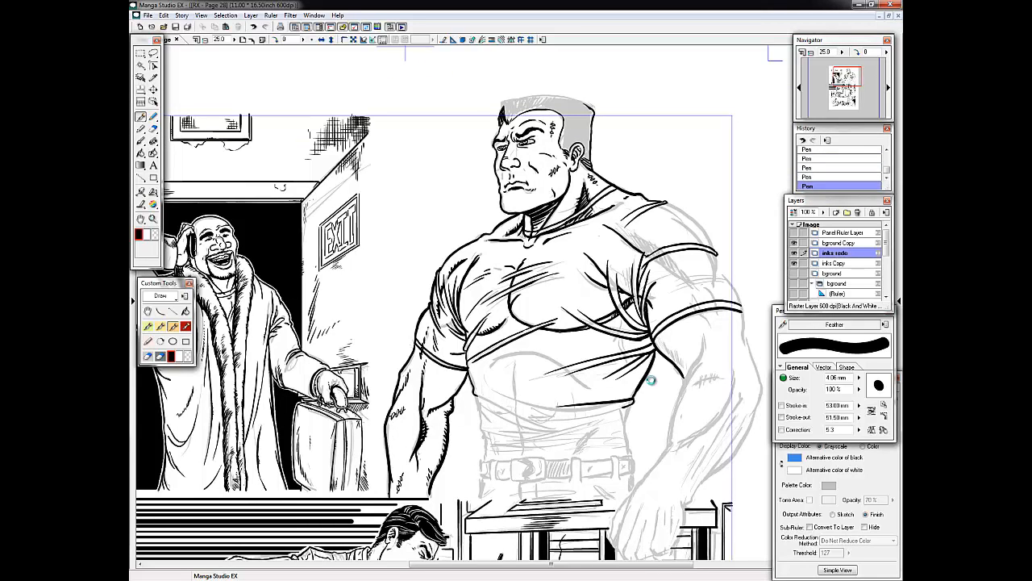
pyautogui.hotkey('ctrl', 'z')
pyautogui.moveTo(639, 392)
pyautogui.mouseDown()
pyautogui.moveTo(634, 401)
pyautogui.moveTo(563, 406)
pyautogui.mouseUp()
pyautogui.moveTo(634, 401); pyautogui.dragTo(543, 415)
pyautogui.hotkey('ctrl', 'z')
# Ink the gathered shirt folds around the man's waist and the torso contour down to the belt.
pyautogui.moveTo(476, 392); pyautogui.dragTo(532, 414)
pyautogui.moveTo(479, 408); pyautogui.dragTo(556, 435)
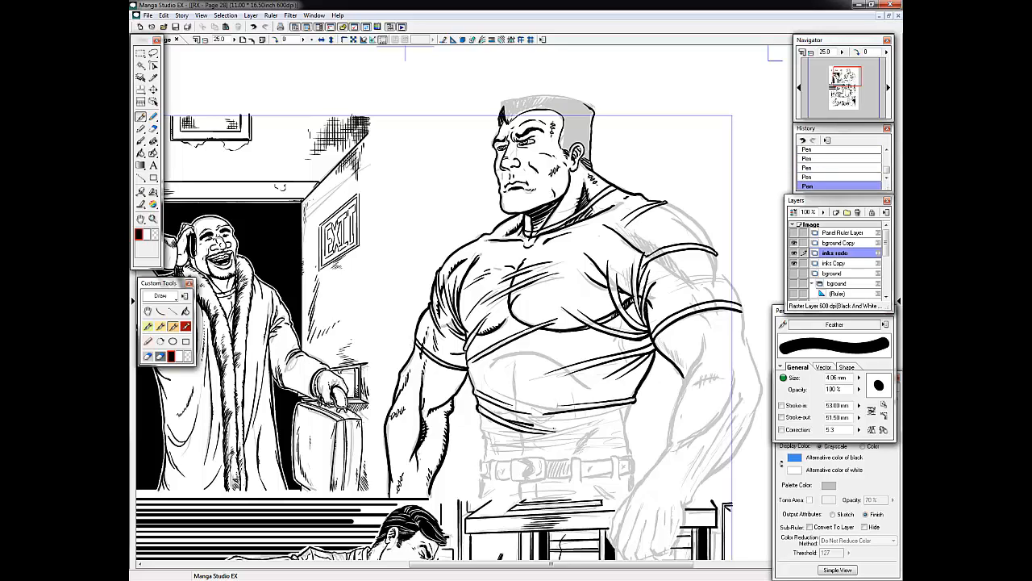
pyautogui.moveTo(626, 425); pyautogui.dragTo(534, 429)
pyautogui.moveTo(630, 405); pyautogui.dragTo(626, 436)
pyautogui.hotkey('ctrl', 'z')
pyautogui.moveTo(557, 434); pyautogui.dragTo(489, 452)
pyautogui.moveTo(485, 454)
pyautogui.mouseDown()
pyautogui.moveTo(538, 446)
pyautogui.moveTo(500, 446)
pyautogui.moveTo(527, 438)
pyautogui.mouseUp()
pyautogui.hotkey('ctrl', 'z')
pyautogui.moveTo(624, 346); pyautogui.dragTo(587, 354)
pyautogui.hotkey('ctrl', 'z')
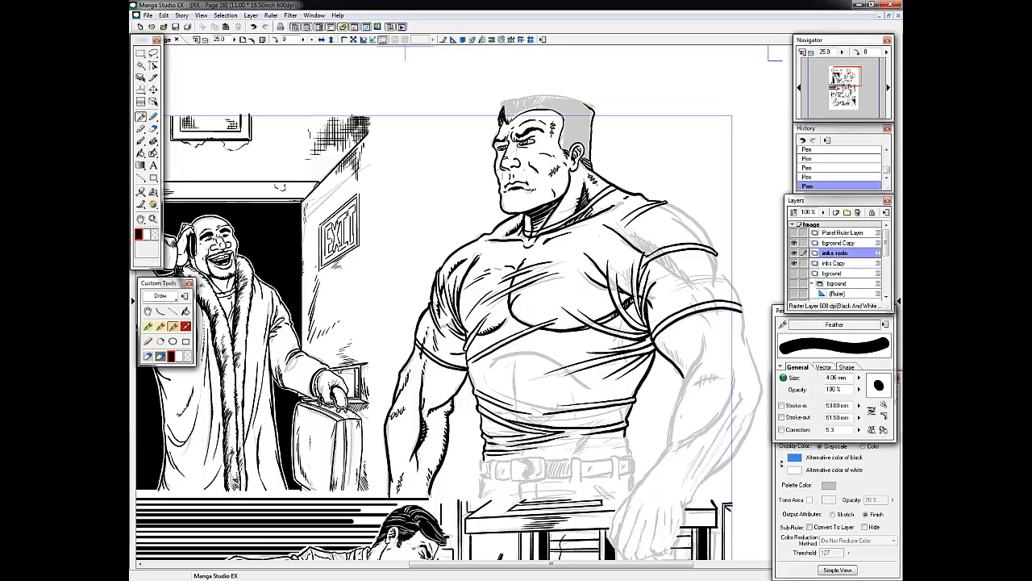
# Ink a diagonal fold across the man's stomach and outline his belt buckle.
pyautogui.moveTo(494, 378); pyautogui.dragTo(578, 338)
pyautogui.moveTo(547, 458); pyautogui.dragTo(512, 478)
pyautogui.moveTo(542, 462); pyautogui.dragTo(437, 305)
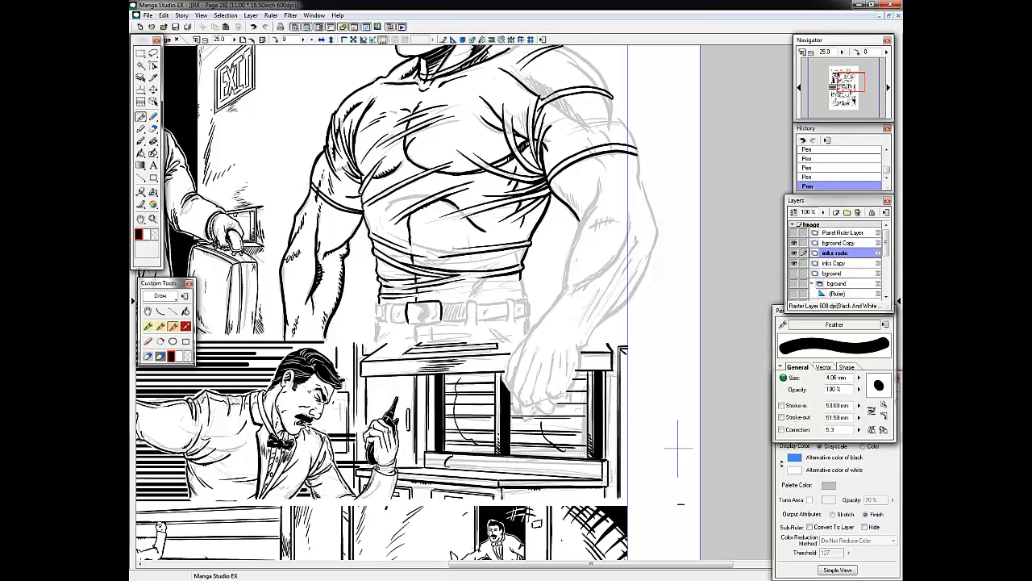
pyautogui.hotkey('ctrl', 'z')
# Ink the man's abdominal muscle contours and short creases beneath his chest.
pyautogui.moveTo(482, 229); pyautogui.dragTo(501, 233)
pyautogui.moveTo(469, 225); pyautogui.dragTo(454, 246)
pyautogui.moveTo(422, 210); pyautogui.dragTo(413, 225)
pyautogui.moveTo(385, 211); pyautogui.dragTo(432, 195)
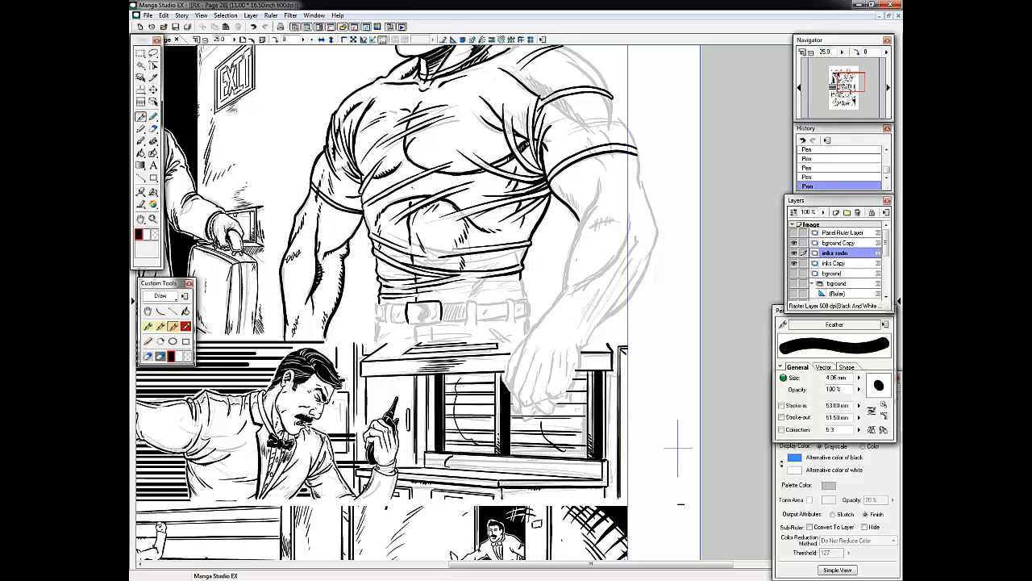
pyautogui.hotkey('ctrl', 'z')
# Add hatching and extra fold lines to the shirt around the man's waist above the belt.
pyautogui.moveTo(411, 234)
pyautogui.mouseDown()
pyautogui.moveTo(427, 248)
pyautogui.moveTo(411, 246)
pyautogui.mouseUp()
pyautogui.moveTo(521, 246); pyautogui.dragTo(512, 262)
pyautogui.moveTo(501, 254); pyautogui.dragTo(484, 271)
pyautogui.moveTo(481, 277); pyautogui.dragTo(472, 288)
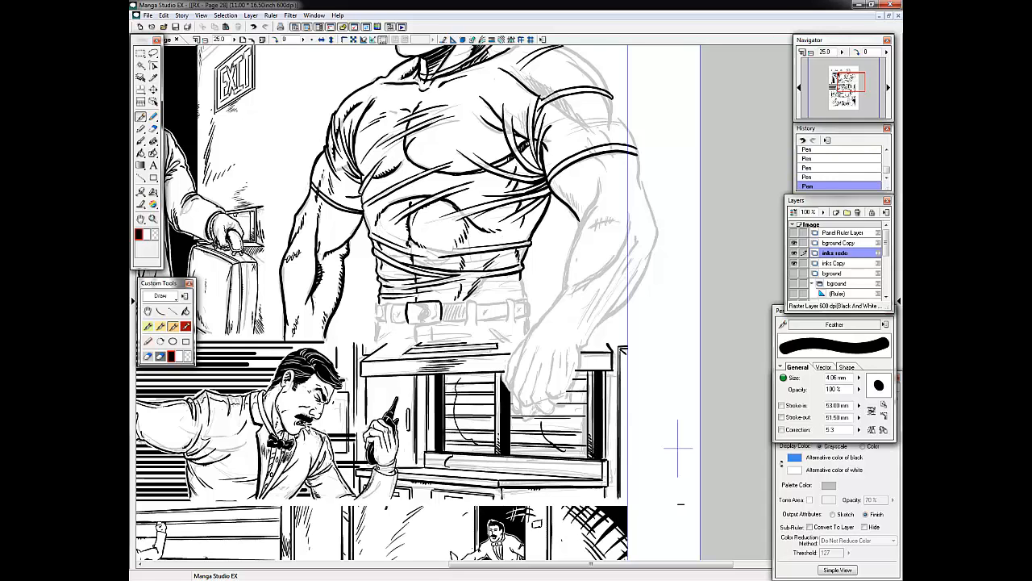
pyautogui.hotkey('ctrl', 'z')
pyautogui.moveTo(380, 269); pyautogui.dragTo(395, 276)
pyautogui.moveTo(525, 284); pyautogui.dragTo(476, 296)
pyautogui.moveTo(525, 291); pyautogui.dragTo(488, 301)
pyautogui.moveTo(426, 217); pyautogui.dragTo(438, 247)
pyautogui.hotkey('ctrl', 'z')
pyautogui.moveTo(382, 217); pyautogui.dragTo(389, 240)
pyautogui.hotkey('ctrl', 'z')
pyautogui.hotkey('ctrl', 'z')
pyautogui.moveTo(451, 242); pyautogui.dragTo(427, 408)
pyautogui.hotkey('ctrl', 'z')
pyautogui.hotkey('ctrl', 'z')
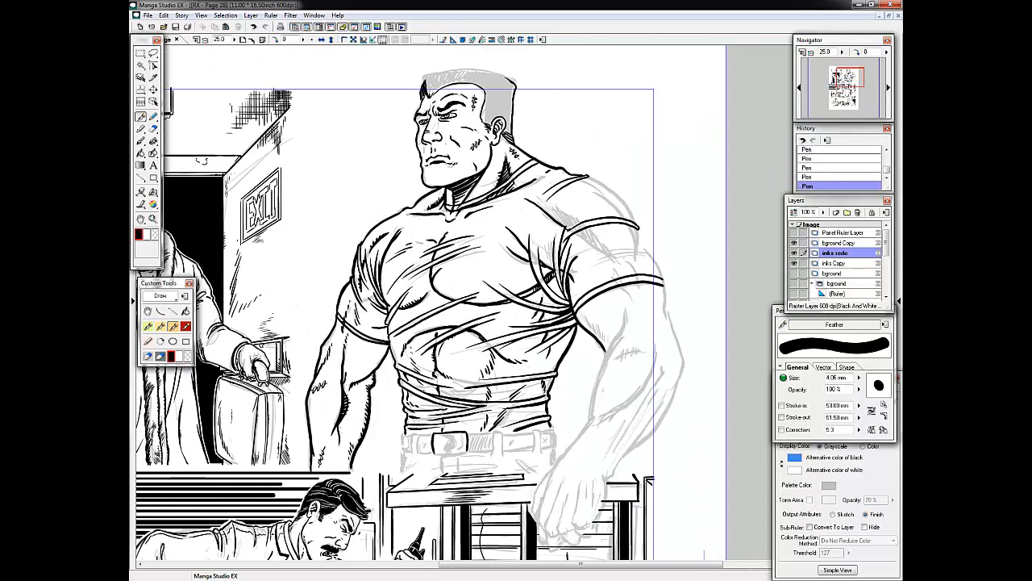
# Ink the outer contour of the man's near shoulder and add fold lines across the torn shirt sleeve.
pyautogui.hotkey('ctrl', 'z')
pyautogui.moveTo(409, 227); pyautogui.dragTo(425, 219)
pyautogui.moveTo(588, 177)
pyautogui.mouseDown()
pyautogui.moveTo(639, 244)
pyautogui.moveTo(638, 264)
pyautogui.mouseUp()
pyautogui.hotkey('ctrl', 'z')
pyautogui.moveTo(587, 177); pyautogui.dragTo(658, 266)
pyautogui.press('x')
pyautogui.press('x')
pyautogui.moveTo(599, 248); pyautogui.dragTo(651, 255)
pyautogui.moveTo(590, 268); pyautogui.dragTo(649, 253)
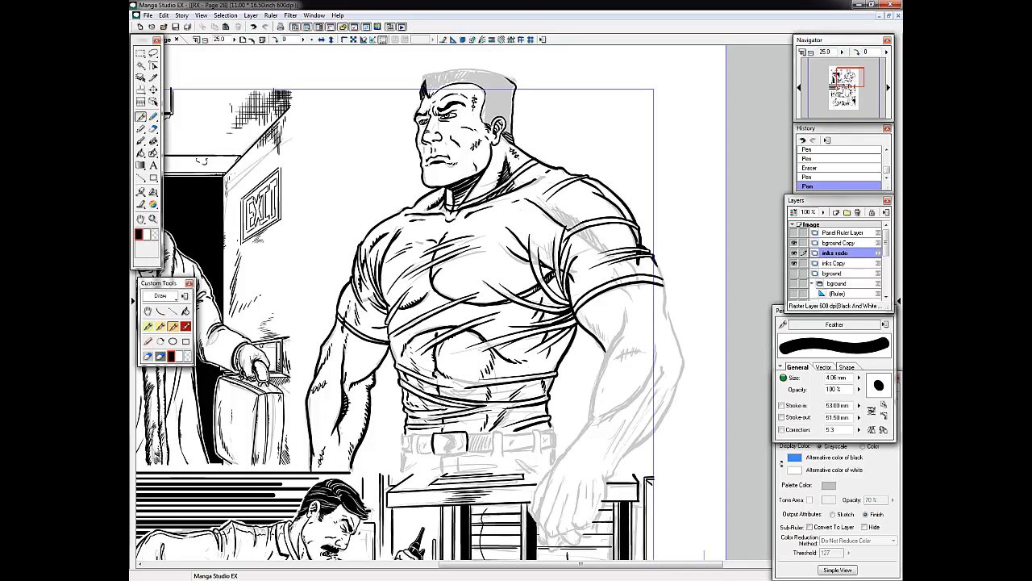
# Ink a feathered shadow in the hollow between the man's chest and near shoulder.
pyautogui.moveTo(539, 207)
pyautogui.mouseDown()
pyautogui.moveTo(571, 231)
pyautogui.moveTo(552, 218)
pyautogui.moveTo(575, 224)
pyautogui.moveTo(558, 212)
pyautogui.mouseUp()
pyautogui.hotkey('ctrl', 'z')
pyautogui.moveTo(558, 224); pyautogui.dragTo(601, 248)
pyautogui.hotkey('ctrl', 'z')
pyautogui.hotkey('ctrl', 'z')
pyautogui.hotkey('ctrl', 'z')
pyautogui.hotkey('ctrl', 'z')
pyautogui.moveTo(530, 203); pyautogui.dragTo(593, 244)
pyautogui.hotkey('ctrl', 'z')
pyautogui.hotkey('ctrl', 'z')
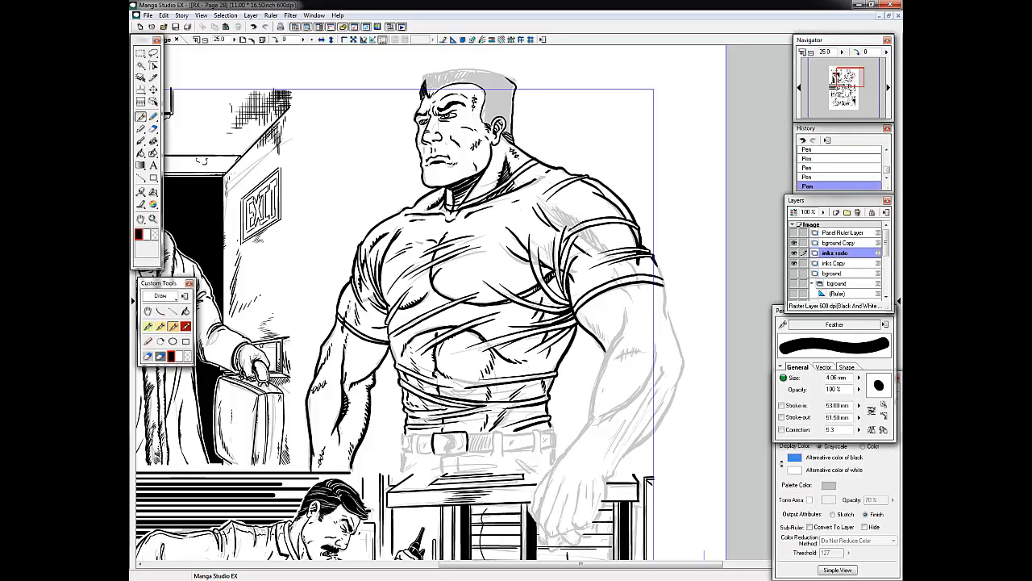
pyautogui.hotkey('ctrl', 'z')
pyautogui.moveTo(529, 202); pyautogui.dragTo(554, 226)
pyautogui.hotkey('ctrl', 'z')
pyautogui.hotkey('ctrl', 'z')
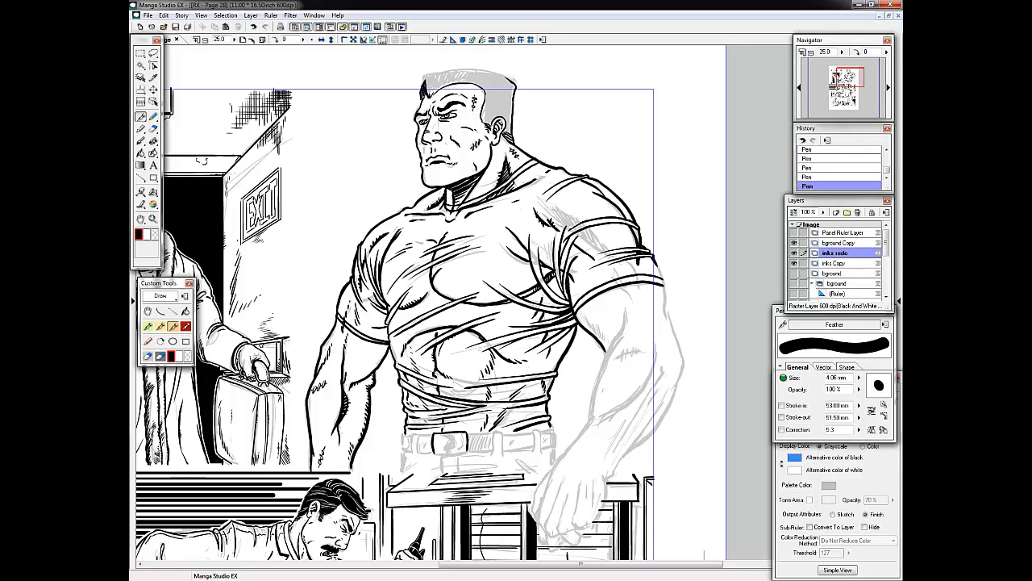
# Fill the man's flat-top hair with solid black and cut thin white highlights into its front.
pyautogui.scroll(3, 452, 302)
pyautogui.moveTo(424, 222); pyautogui.dragTo(513, 224)
pyautogui.moveTo(509, 227); pyautogui.dragTo(505, 273)
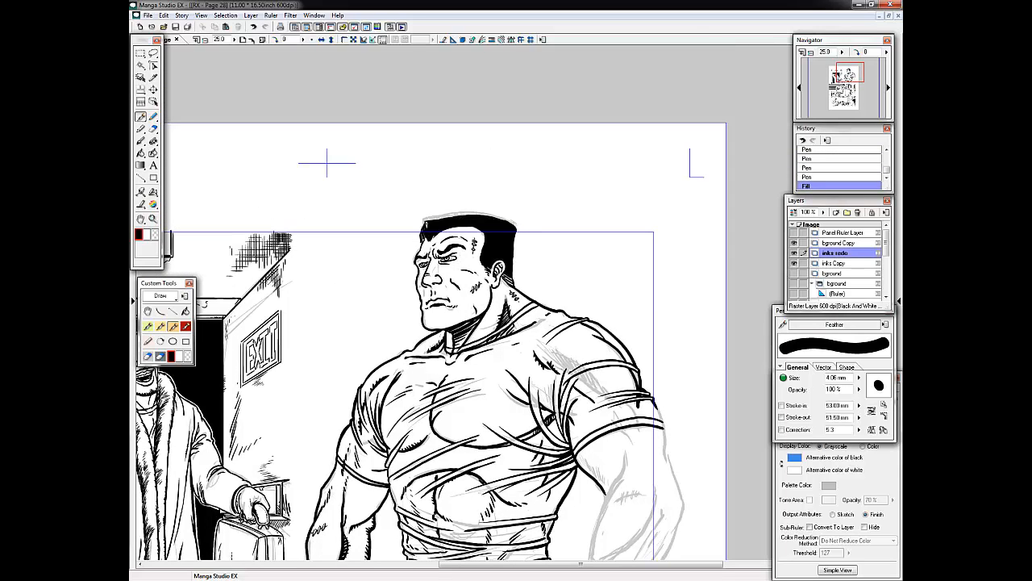
pyautogui.press('x')
pyautogui.hotkey('ctrl', 'z')
pyautogui.hotkey('ctrl', 'z')
pyautogui.hotkey('ctrl', 'y')
pyautogui.hotkey('ctrl', 'y')
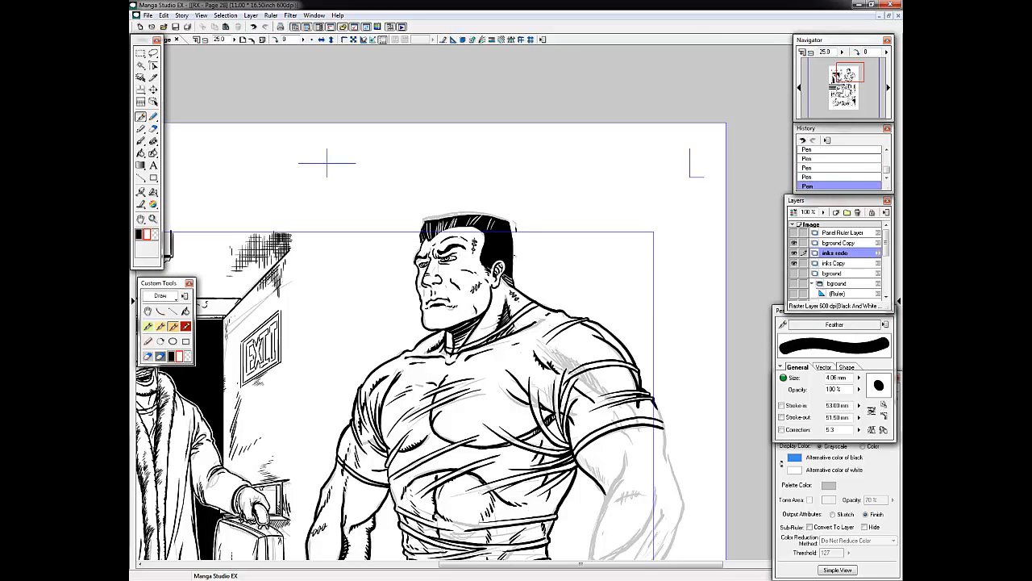
# Reshape the top and back edges of the hair and cut white highlight lines above the ear.
pyautogui.moveTo(515, 220); pyautogui.dragTo(515, 258)
pyautogui.press('x')
pyautogui.moveTo(430, 219); pyautogui.dragTo(497, 216)
pyautogui.moveTo(510, 223); pyautogui.dragTo(509, 259)
pyautogui.press('x')
pyautogui.press('x')
pyautogui.press('x')
pyautogui.moveTo(494, 237); pyautogui.dragTo(510, 247)
pyautogui.press('x')
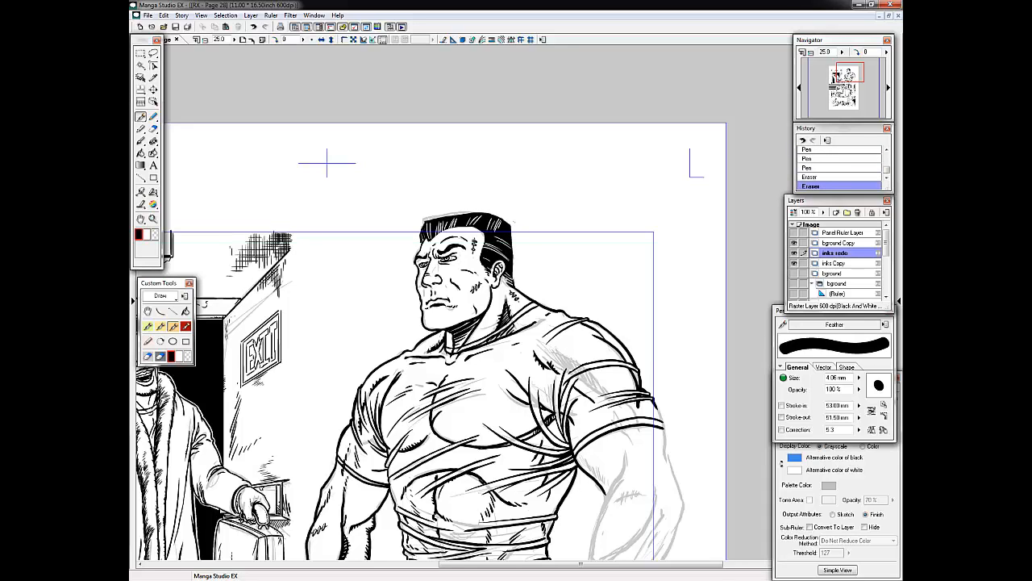
# Texture the top of the flat-top with alternating black and white hair strands.
pyautogui.moveTo(454, 218); pyautogui.dragTo(449, 229)
pyautogui.moveTo(468, 216); pyautogui.dragTo(462, 227)
pyautogui.moveTo(484, 217)
pyautogui.mouseDown()
pyautogui.moveTo(475, 228)
pyautogui.moveTo(508, 237)
pyautogui.mouseUp()
pyautogui.press('x')
pyautogui.press('x')
pyautogui.moveTo(445, 215)
pyautogui.mouseDown()
pyautogui.moveTo(482, 217)
pyautogui.moveTo(429, 233)
pyautogui.mouseUp()
pyautogui.press('x')
pyautogui.press('x')
pyautogui.moveTo(456, 214); pyautogui.dragTo(428, 237)
pyautogui.press('x')
pyautogui.moveTo(445, 215); pyautogui.dragTo(422, 238)
pyautogui.moveTo(459, 214); pyautogui.dragTo(456, 223)
pyautogui.moveTo(476, 211); pyautogui.dragTo(472, 224)
pyautogui.moveTo(485, 212); pyautogui.dragTo(482, 224)
pyautogui.moveTo(498, 215)
pyautogui.mouseDown()
pyautogui.moveTo(431, 232)
pyautogui.moveTo(482, 244)
pyautogui.moveTo(434, 236)
pyautogui.mouseUp()
# Ink short upright bristles along the top edge of the man's hair.
pyautogui.press('x')
pyautogui.scroll(-1, 481, 278)
pyautogui.scroll(2, 486, 257)
pyautogui.press('x')
pyautogui.moveTo(401, 229); pyautogui.dragTo(392, 255)
pyautogui.moveTo(382, 230); pyautogui.dragTo(378, 247)
pyautogui.moveTo(355, 237); pyautogui.dragTo(351, 269)
pyautogui.scroll(-1, 451, 242)
pyautogui.scroll(1, 452, 241)
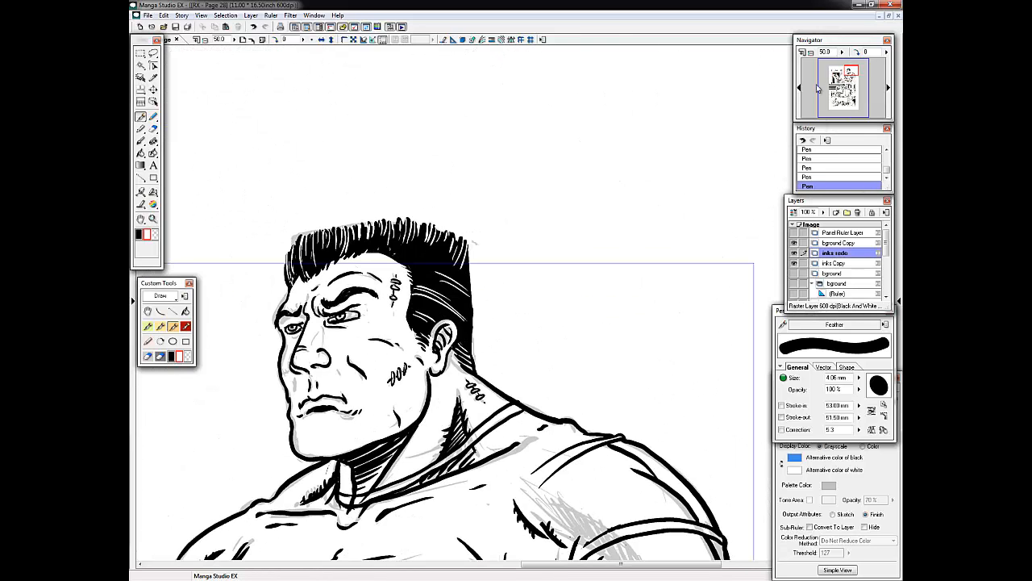
# Refine the bristles along the hair's upper edge with small black and white touch-up strokes.
pyautogui.press('x')
pyautogui.moveTo(400, 216)
pyautogui.mouseDown()
pyautogui.moveTo(399, 239)
pyautogui.moveTo(415, 237)
pyautogui.moveTo(392, 238)
pyautogui.mouseUp()
pyautogui.press('x')
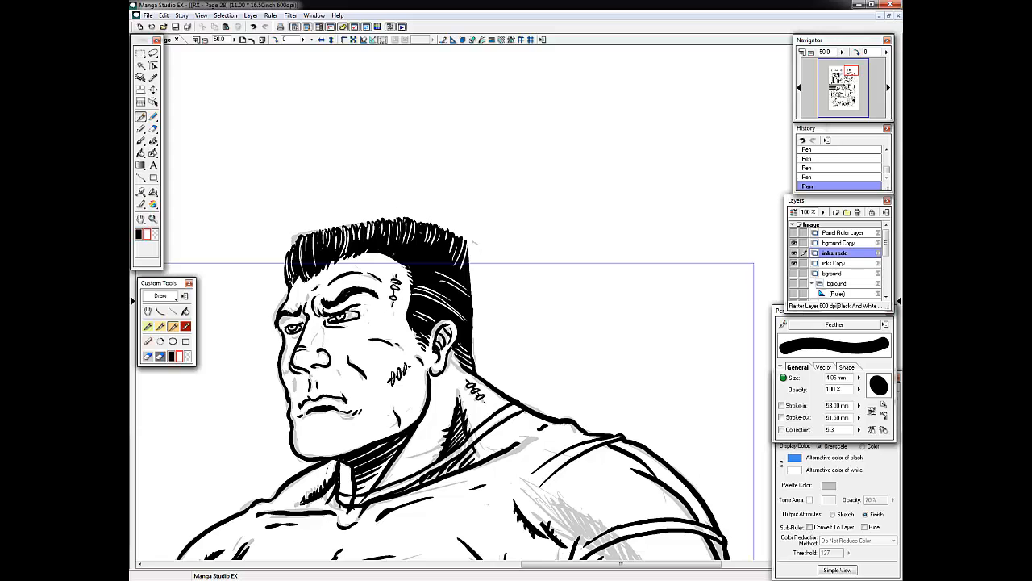
pyautogui.press('x')
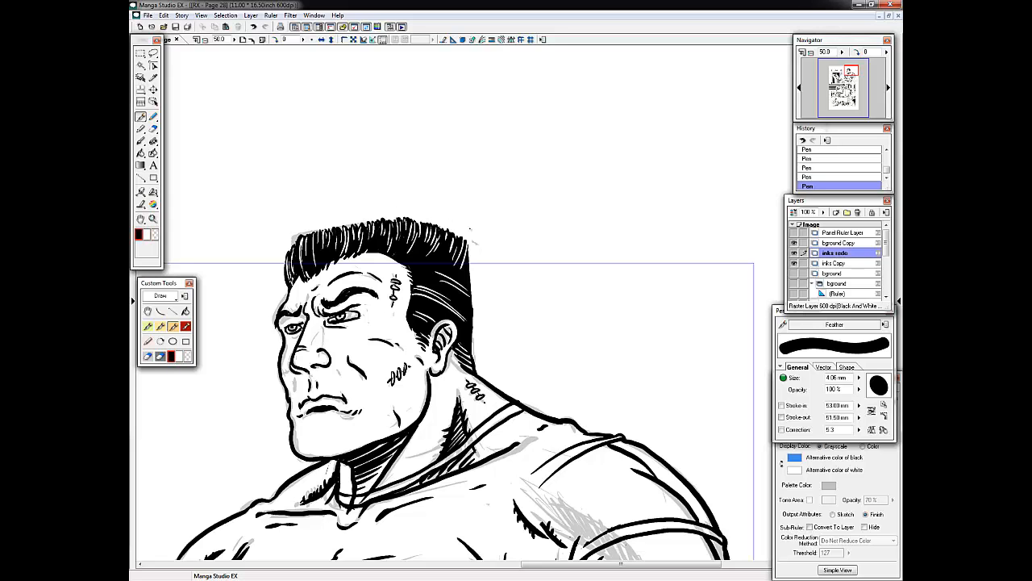
pyautogui.press('x')
pyautogui.press('x')
pyautogui.moveTo(469, 246); pyautogui.dragTo(469, 265)
pyautogui.hotkey('ctrl', 'z')
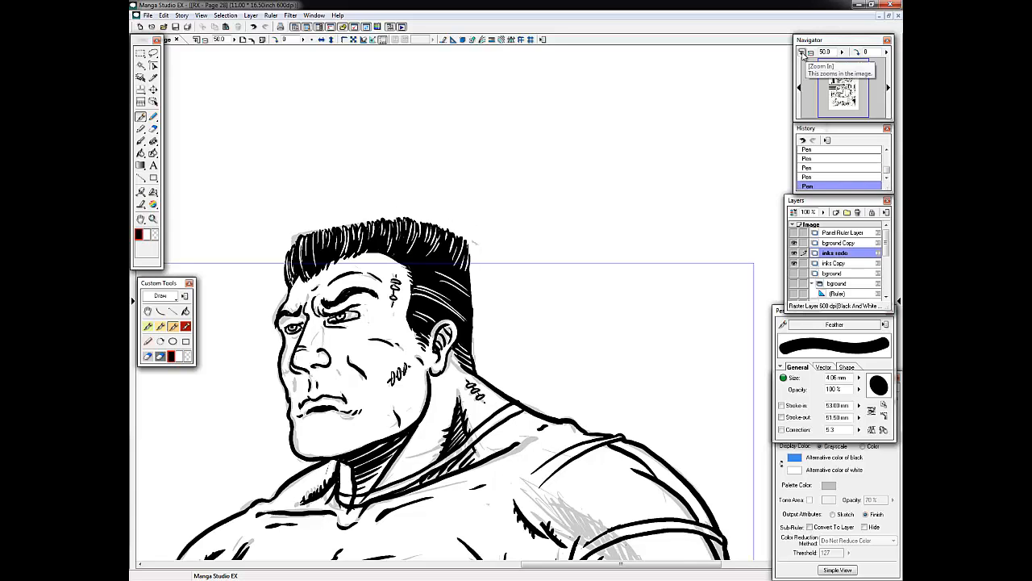
# Ink the biceps line, the inner forearm contour and the curved forearm muscle of the man's near arm.
pyautogui.click(803, 52)
pyautogui.click(855, 77)
pyautogui.moveTo(477, 320); pyautogui.dragTo(390, 499)
pyautogui.hotkey('ctrl', '+')
pyautogui.moveTo(451, 452); pyautogui.dragTo(459, 263)
pyautogui.moveTo(527, 182); pyautogui.dragTo(402, 330)
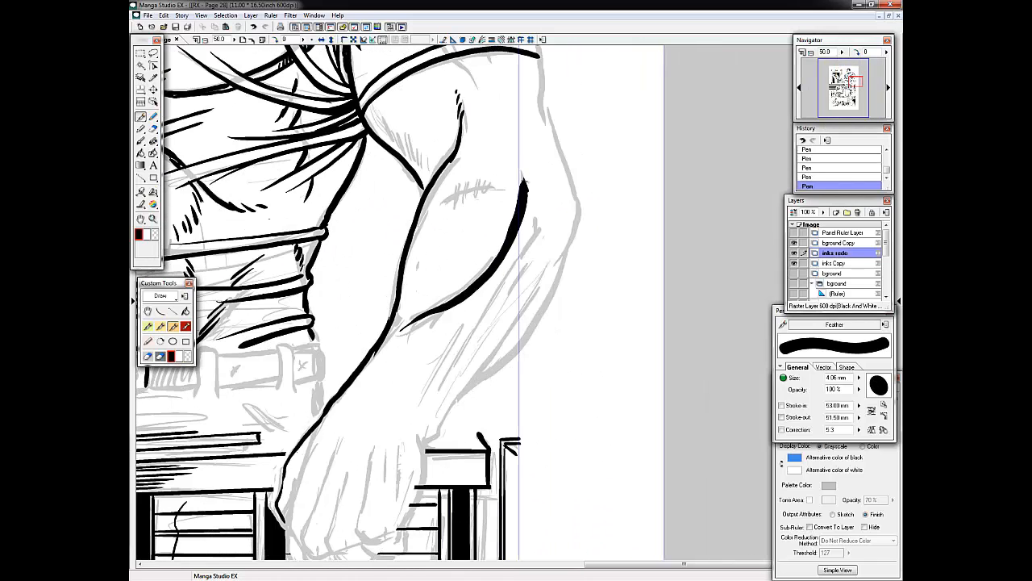
# Ink the long tendon lines and outer contour of the forearm, with feathered shading toward the wrist.
pyautogui.moveTo(527, 161); pyautogui.dragTo(525, 182)
pyautogui.moveTo(535, 212); pyautogui.dragTo(441, 388)
pyautogui.moveTo(472, 305)
pyautogui.mouseDown()
pyautogui.moveTo(445, 359)
pyautogui.moveTo(454, 335)
pyautogui.mouseUp()
pyautogui.moveTo(536, 250); pyautogui.dragTo(433, 411)
pyautogui.moveTo(547, 266); pyautogui.dragTo(534, 290)
pyautogui.moveTo(577, 201); pyautogui.dragTo(561, 260)
pyautogui.moveTo(539, 287); pyautogui.dragTo(441, 420)
pyautogui.moveTo(567, 248); pyautogui.dragTo(474, 390)
pyautogui.moveTo(517, 326); pyautogui.dragTo(494, 365)
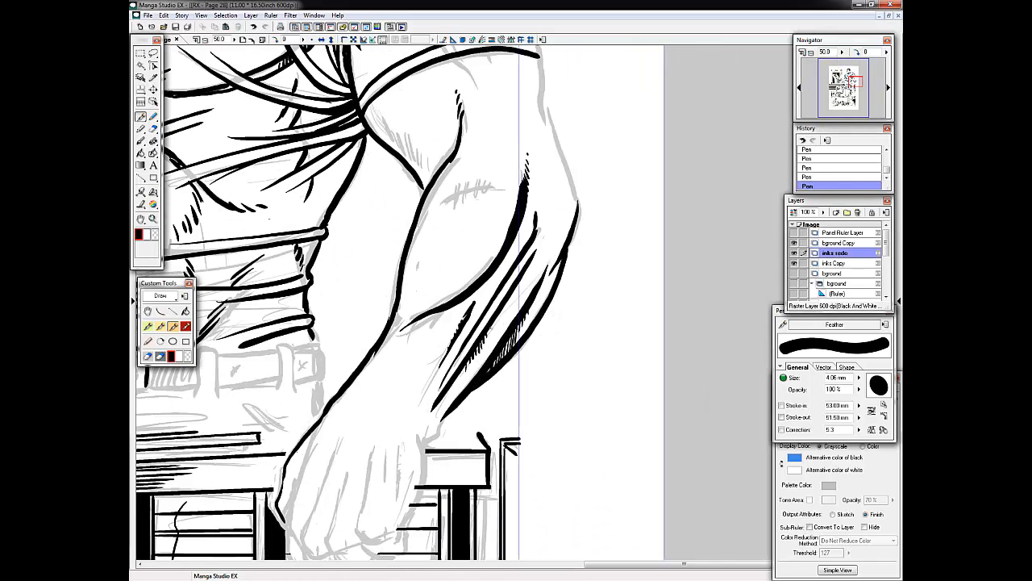
# Hatch the elbow crease and ink stitched scars on the forearm and the inner upper arm.
pyautogui.moveTo(546, 207)
pyautogui.mouseDown()
pyautogui.moveTo(539, 233)
pyautogui.moveTo(498, 250)
pyautogui.mouseUp()
pyautogui.moveTo(467, 183); pyautogui.dragTo(463, 204)
pyautogui.moveTo(476, 179); pyautogui.dragTo(474, 199)
pyautogui.moveTo(486, 176); pyautogui.dragTo(483, 197)
pyautogui.moveTo(476, 193); pyautogui.dragTo(501, 298)
pyautogui.moveTo(427, 194); pyautogui.dragTo(422, 212)
pyautogui.moveTo(434, 200); pyautogui.dragTo(430, 218)
pyautogui.moveTo(442, 207); pyautogui.dragTo(437, 225)
pyautogui.moveTo(450, 213); pyautogui.dragTo(444, 231)
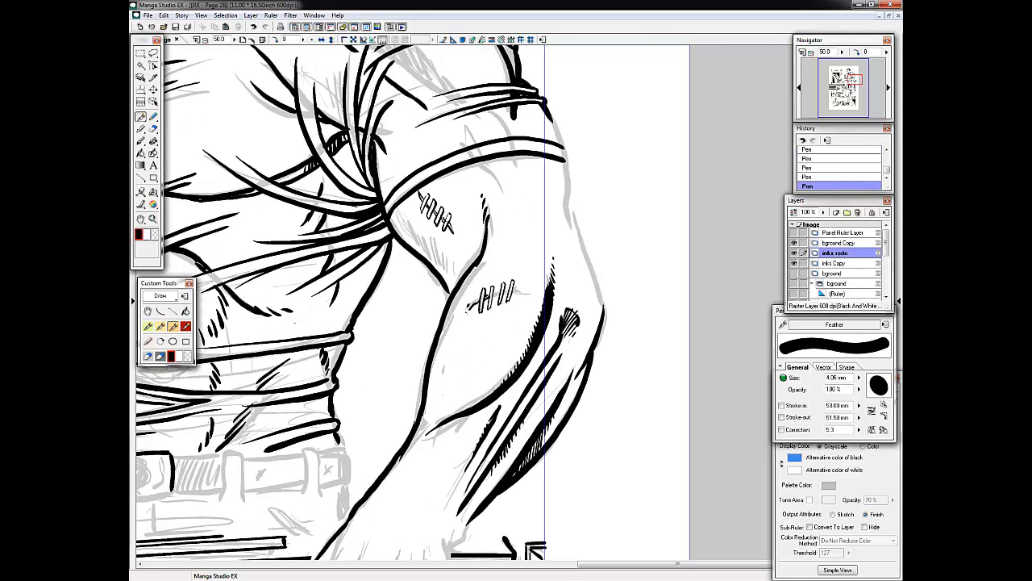
# Ink the outer arm contour from the sleeve to the elbow and add short shading strokes around the sleeve bands.
pyautogui.moveTo(550, 110); pyautogui.dragTo(569, 216)
pyautogui.moveTo(566, 200); pyautogui.dragTo(605, 318)
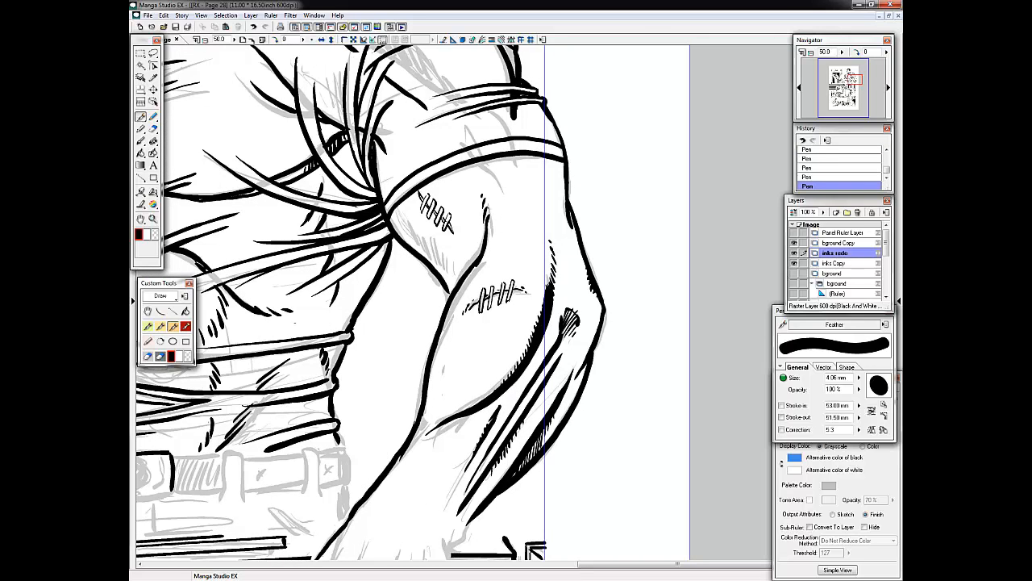
pyautogui.moveTo(517, 154); pyautogui.dragTo(520, 176)
pyautogui.moveTo(495, 112); pyautogui.dragTo(518, 151)
pyautogui.moveTo(463, 129); pyautogui.dragTo(476, 159)
pyautogui.moveTo(477, 161); pyautogui.dragTo(494, 191)
# Hatch the shadow beneath the upper arm scar and strengthen the contour around the elbow.
pyautogui.moveTo(395, 215); pyautogui.dragTo(423, 249)
pyautogui.moveTo(428, 237); pyautogui.dragTo(450, 282)
pyautogui.hotkey('ctrl', 'z')
pyautogui.hotkey('ctrl', 'z')
pyautogui.moveTo(454, 247); pyautogui.dragTo(459, 275)
pyautogui.moveTo(409, 222); pyautogui.dragTo(443, 268)
pyautogui.moveTo(390, 205); pyautogui.dragTo(408, 234)
pyautogui.moveTo(420, 323)
pyautogui.mouseDown()
pyautogui.moveTo(446, 379)
pyautogui.moveTo(550, 113)
pyautogui.mouseUp()
pyautogui.moveTo(599, 254); pyautogui.dragTo(574, 306)
pyautogui.moveTo(602, 270); pyautogui.dragTo(592, 316)
pyautogui.moveTo(599, 312); pyautogui.dragTo(570, 399)
# Ink the back of the man's hand with its tendon lines, knuckles and curled fingers.
pyautogui.scroll(-3, 516, 322)
pyautogui.moveTo(560, 348); pyautogui.dragTo(545, 376)
pyautogui.moveTo(517, 350)
pyautogui.mouseDown()
pyautogui.moveTo(538, 362)
pyautogui.moveTo(516, 352)
pyautogui.mouseUp()
pyautogui.moveTo(486, 349)
pyautogui.mouseDown()
pyautogui.moveTo(532, 383)
pyautogui.moveTo(521, 382)
pyautogui.mouseUp()
pyautogui.moveTo(531, 263); pyautogui.dragTo(520, 329)
pyautogui.moveTo(545, 297); pyautogui.dragTo(542, 337)
pyautogui.moveTo(505, 281); pyautogui.dragTo(487, 346)
pyautogui.moveTo(493, 263); pyautogui.dragTo(458, 376)
pyautogui.moveTo(460, 371); pyautogui.dragTo(499, 404)
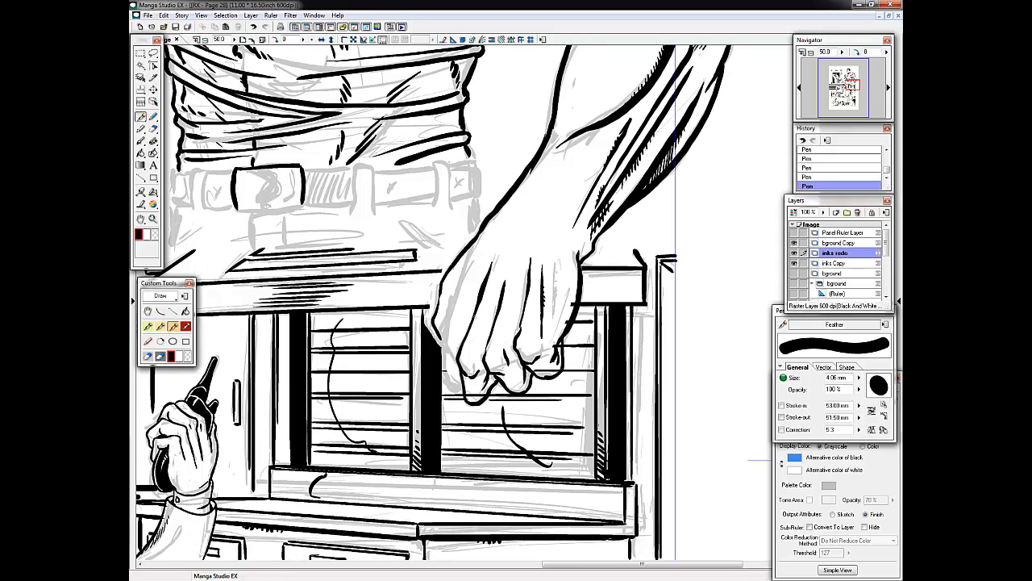
# Hide the bground Copy layer and ink the remaining finger contours of the fist.
pyautogui.click(795, 243)
pyautogui.moveTo(442, 332); pyautogui.dragTo(454, 362)
pyautogui.moveTo(451, 310); pyautogui.dragTo(444, 333)
pyautogui.hotkey('ctrl', 'z')
pyautogui.hotkey('ctrl', 'z')
pyautogui.moveTo(457, 316); pyautogui.dragTo(465, 389)
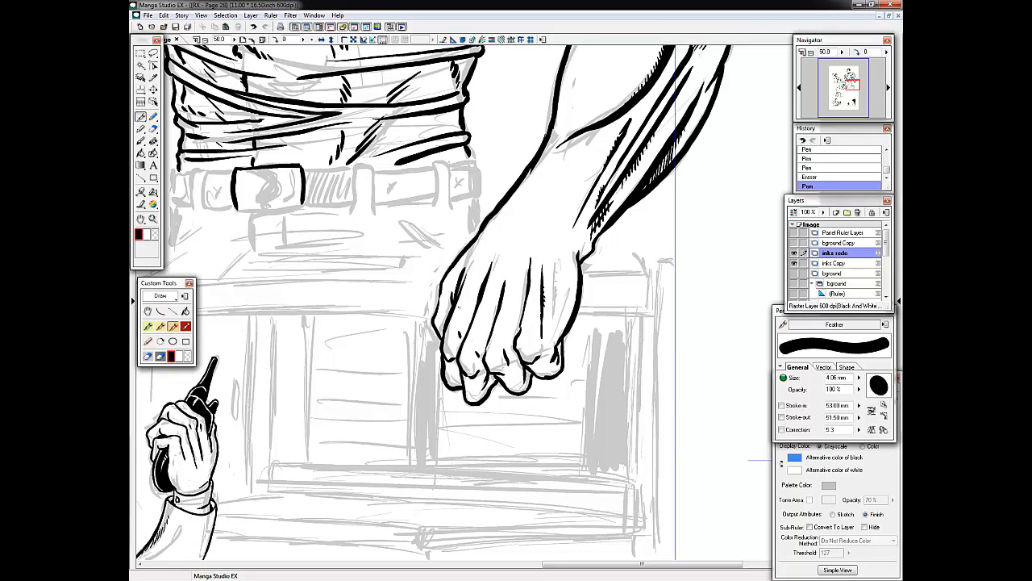
# Add hatching along the outer edge of the hand and short crease lines at the wrist.
pyautogui.moveTo(560, 279); pyautogui.dragTo(554, 318)
pyautogui.moveTo(573, 284); pyautogui.dragTo(561, 328)
pyautogui.moveTo(549, 298); pyautogui.dragTo(574, 324)
pyautogui.moveTo(583, 264); pyautogui.dragTo(605, 282)
pyautogui.moveTo(533, 237); pyautogui.dragTo(517, 244)
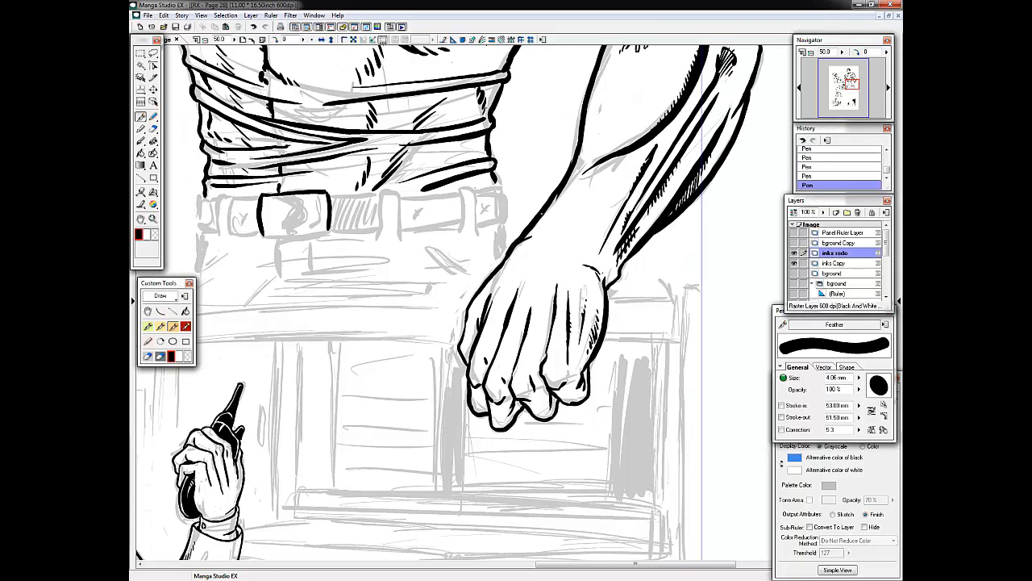
# Rework the inked crease where the inner forearm tapers into the wrist.
pyautogui.moveTo(570, 176); pyautogui.dragTo(486, 351)
pyautogui.moveTo(506, 331)
pyautogui.mouseDown()
pyautogui.moveTo(546, 307)
pyautogui.moveTo(498, 335)
pyautogui.mouseUp()
pyautogui.moveTo(558, 296)
pyautogui.mouseDown()
pyautogui.moveTo(512, 324)
pyautogui.moveTo(502, 311)
pyautogui.moveTo(484, 349)
pyautogui.mouseUp()
pyautogui.hotkey('ctrl', 'z')
pyautogui.hotkey('ctrl', 'z')
pyautogui.moveTo(505, 303)
pyautogui.mouseDown()
pyautogui.moveTo(484, 345)
pyautogui.moveTo(517, 301)
pyautogui.moveTo(483, 346)
pyautogui.mouseUp()
pyautogui.hotkey('ctrl', 'z')
pyautogui.hotkey('ctrl', 'z')
pyautogui.hotkey('ctrl', 'z')
pyautogui.hotkey('ctrl', 'z')
pyautogui.hotkey('ctrl', 'z')
pyautogui.moveTo(499, 315); pyautogui.dragTo(480, 344)
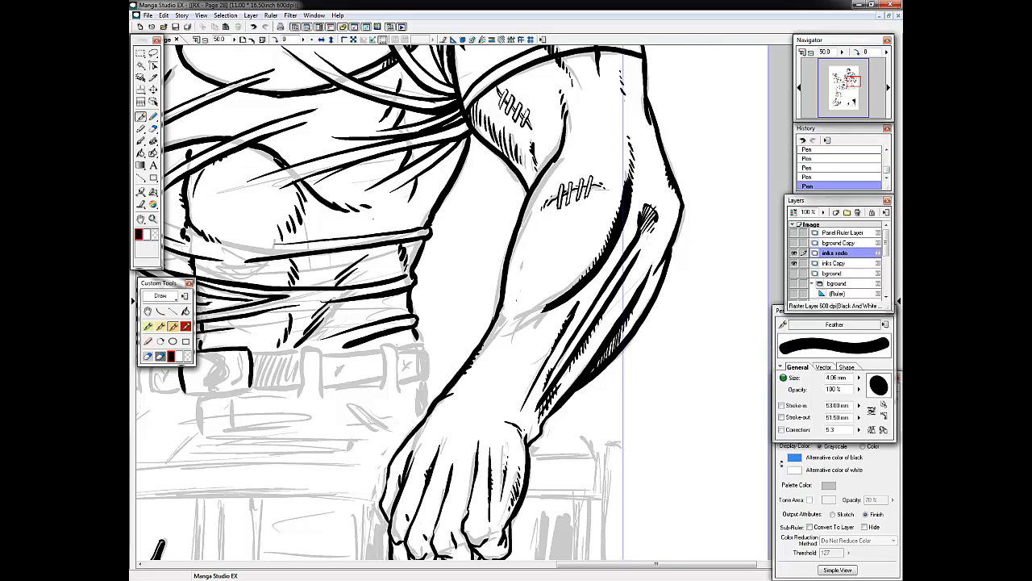
# Add fine detail strokes to the back of the hand and around the wrist.
pyautogui.moveTo(464, 451); pyautogui.dragTo(460, 492)
pyautogui.moveTo(500, 460); pyautogui.dragTo(474, 329)
pyautogui.moveTo(477, 403); pyautogui.dragTo(469, 414)
pyautogui.moveTo(478, 403); pyautogui.dragTo(475, 416)
pyautogui.moveTo(479, 404); pyautogui.dragTo(475, 416)
pyautogui.moveTo(476, 405); pyautogui.dragTo(470, 416)
pyautogui.moveTo(473, 405); pyautogui.dragTo(466, 419)
# Show the bground Copy layer, make it active and erase its lines overlapping the man's fist.
pyautogui.click(794, 243)
pyautogui.click(841, 243)
pyautogui.moveTo(364, 402); pyautogui.dragTo(361, 432)
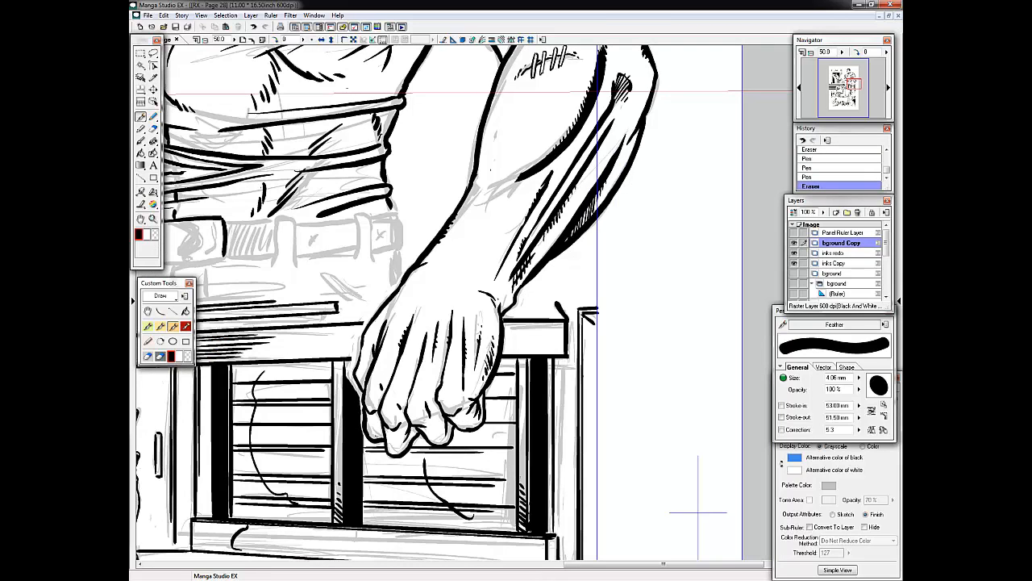
# Strengthen the outline along the fist's outer edge and fingertips, returning to the inks redo layer for the knuckles.
pyautogui.moveTo(349, 359)
pyautogui.mouseDown()
pyautogui.moveTo(360, 358)
pyautogui.moveTo(353, 382)
pyautogui.mouseUp()
pyautogui.moveTo(350, 365)
pyautogui.mouseDown()
pyautogui.moveTo(359, 400)
pyautogui.moveTo(361, 391)
pyautogui.moveTo(383, 392)
pyautogui.moveTo(370, 436)
pyautogui.mouseUp()
pyautogui.click(837, 254)
pyautogui.moveTo(369, 421); pyautogui.dragTo(378, 438)
pyautogui.moveTo(388, 440); pyautogui.dragTo(394, 453)
pyautogui.moveTo(428, 436); pyautogui.dragTo(434, 442)
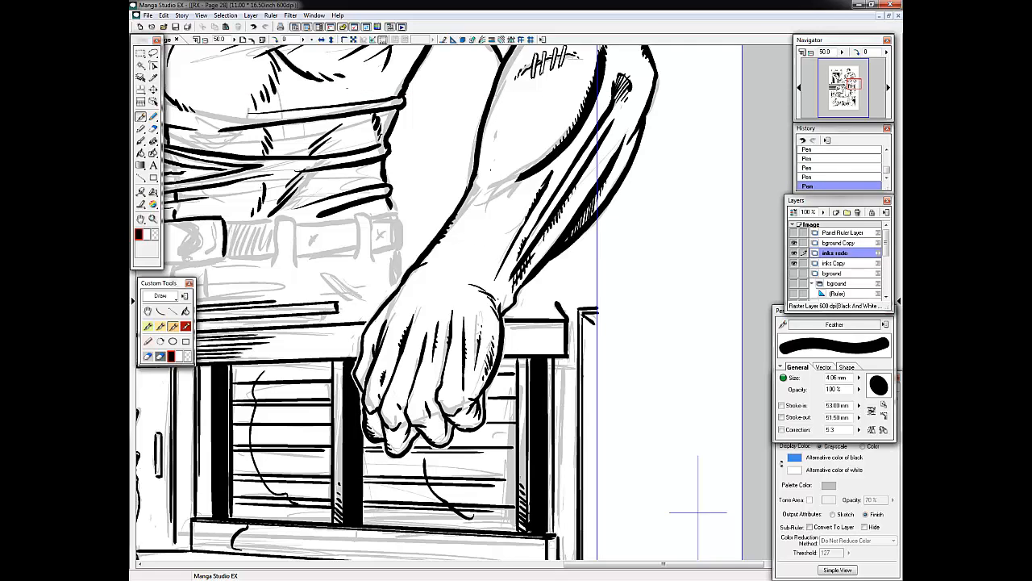
# Try extra shading strokes on the man's wrist and forearm, and undo them.
pyautogui.moveTo(451, 273); pyautogui.dragTo(471, 280)
pyautogui.moveTo(523, 173); pyautogui.dragTo(472, 236)
pyautogui.hotkey('ctrl', 'z')
pyautogui.moveTo(492, 218); pyautogui.dragTo(439, 296)
pyautogui.moveTo(546, 214); pyautogui.dragTo(494, 331)
pyautogui.moveTo(574, 196)
pyautogui.mouseDown()
pyautogui.moveTo(558, 228)
pyautogui.moveTo(566, 206)
pyautogui.moveTo(574, 356)
pyautogui.mouseUp()
pyautogui.hotkey('ctrl', '-')
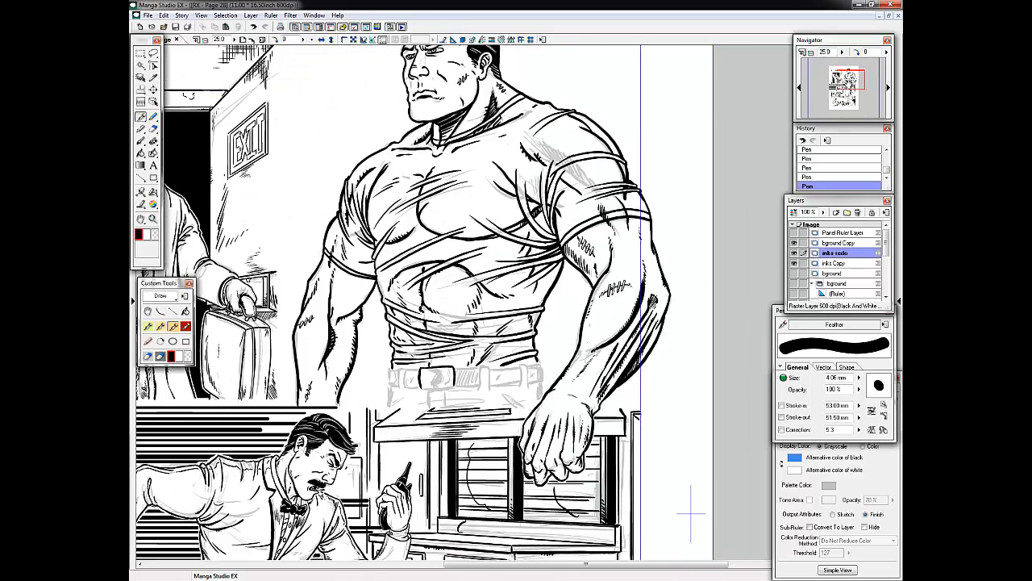
pyautogui.hotkey('ctrl', '+')
pyautogui.moveTo(541, 300); pyautogui.dragTo(552, 344)
pyautogui.hotkey('ctrl', 'z')
pyautogui.moveTo(549, 400)
pyautogui.mouseDown()
pyautogui.moveTo(540, 424)
pyautogui.moveTo(552, 413)
pyautogui.moveTo(539, 423)
pyautogui.mouseUp()
pyautogui.hotkey('ctrl', 'z')
pyautogui.hotkey('ctrl', 'z')
pyautogui.hotkey('ctrl', 'z')
pyautogui.hotkey('ctrl', 'z')
pyautogui.hotkey('ctrl', 'z')
# Add short hatching strokes along the inner edge of the forearm, near the wrist and around the elbow.
pyautogui.moveTo(553, 414); pyautogui.dragTo(537, 438)
pyautogui.moveTo(539, 412); pyautogui.dragTo(506, 482)
pyautogui.moveTo(572, 429); pyautogui.dragTo(571, 454)
pyautogui.moveTo(553, 443)
pyautogui.mouseDown()
pyautogui.moveTo(549, 476)
pyautogui.moveTo(582, 347)
pyautogui.mouseUp()
pyautogui.moveTo(599, 333); pyautogui.dragTo(587, 369)
pyautogui.moveTo(579, 364); pyautogui.dragTo(571, 381)
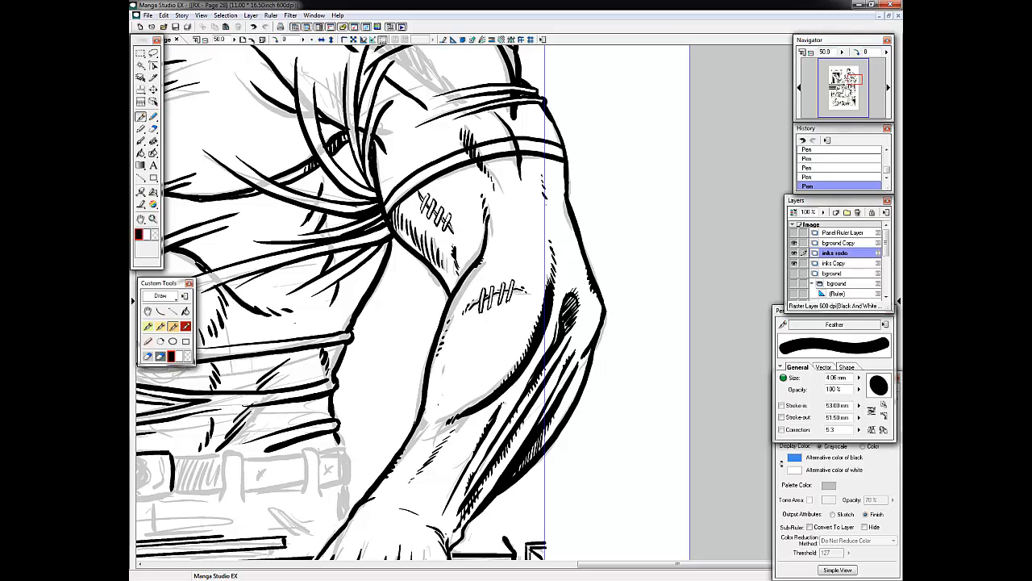
pyautogui.moveTo(427, 412); pyautogui.dragTo(413, 435)
pyautogui.moveTo(454, 337); pyautogui.dragTo(435, 365)
pyautogui.moveTo(457, 328); pyautogui.dragTo(434, 376)
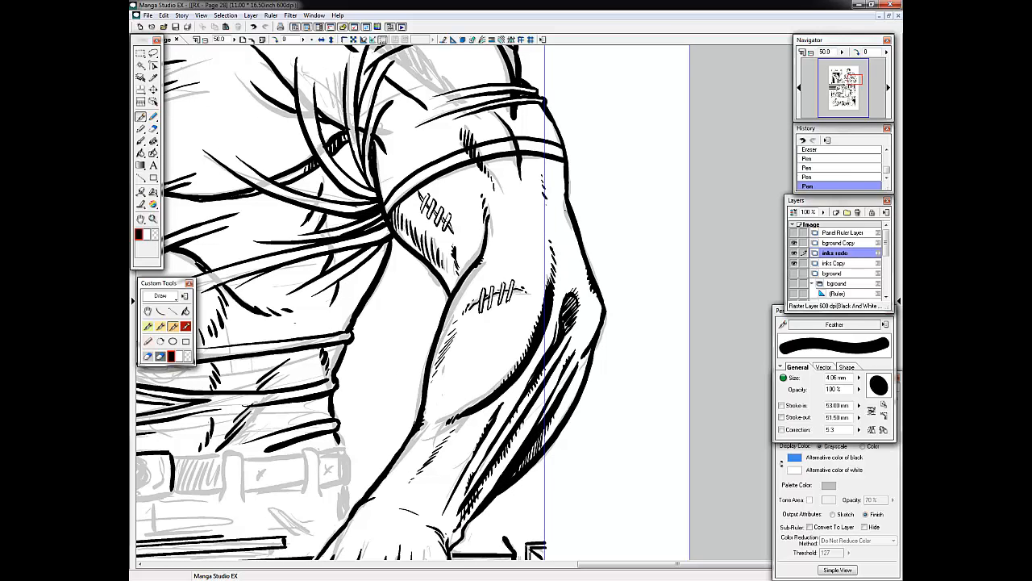
pyautogui.moveTo(558, 192); pyautogui.dragTo(571, 225)
# Ink the belt buckle's frame, the belt loop beside it and the short belt section reaching the man's hip.
pyautogui.moveTo(323, 387)
pyautogui.mouseDown()
pyautogui.moveTo(609, 283)
pyautogui.moveTo(557, 309)
pyautogui.mouseUp()
pyautogui.moveTo(408, 375); pyautogui.dragTo(408, 419)
pyautogui.moveTo(343, 421); pyautogui.dragTo(407, 421)
pyautogui.moveTo(312, 378); pyautogui.dragTo(308, 419)
pyautogui.moveTo(297, 378); pyautogui.dragTo(312, 423)
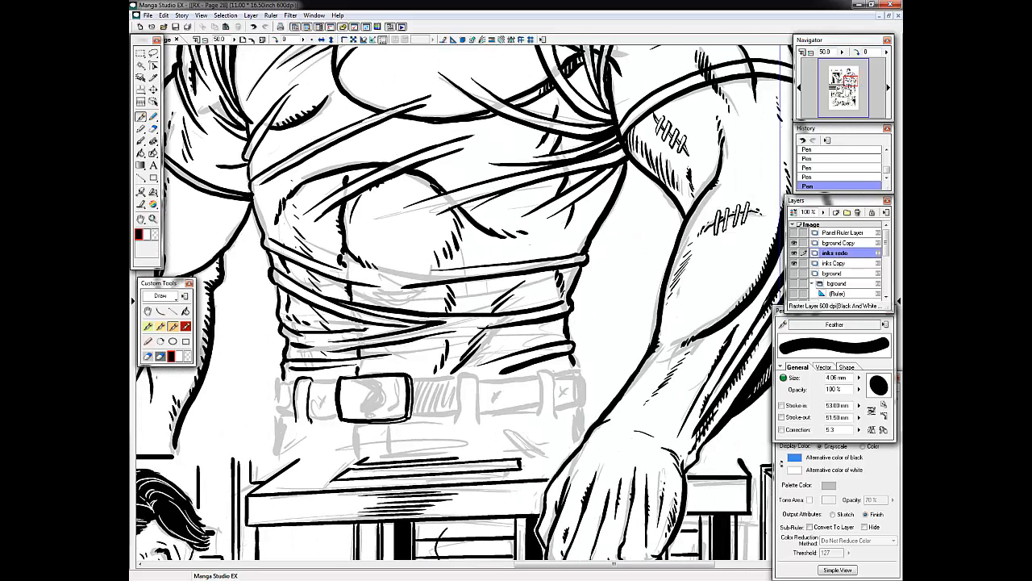
pyautogui.moveTo(278, 380); pyautogui.dragTo(279, 417)
pyautogui.moveTo(279, 417)
pyautogui.mouseDown()
pyautogui.moveTo(296, 417)
pyautogui.moveTo(278, 461)
pyautogui.moveTo(339, 418)
pyautogui.mouseUp()
pyautogui.moveTo(311, 382); pyautogui.dragTo(339, 377)
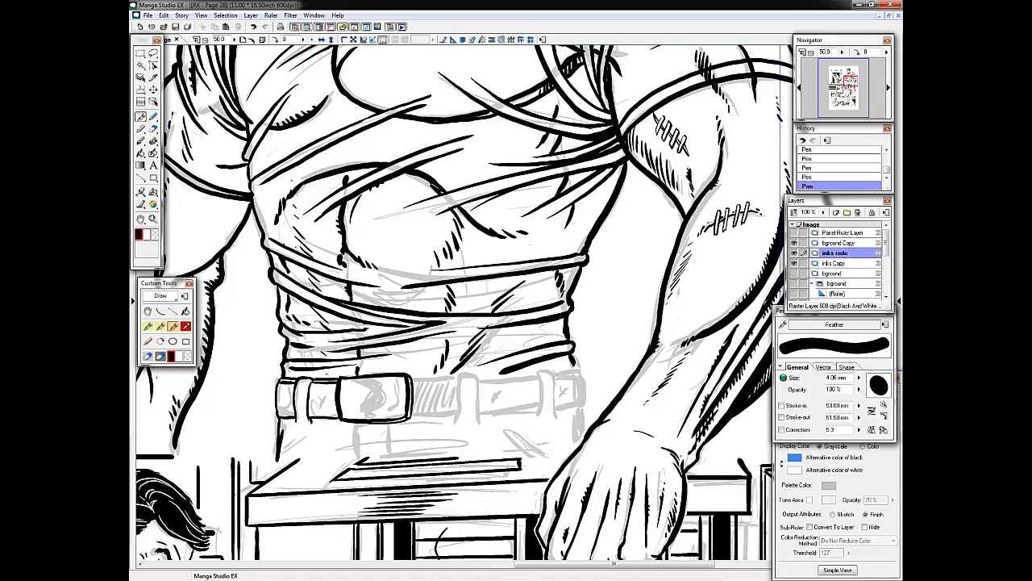
# Ink the belt loop and the belt's upper and lower edges on the other side of the buckle.
pyautogui.moveTo(412, 377)
pyautogui.mouseDown()
pyautogui.moveTo(481, 373)
pyautogui.moveTo(481, 427)
pyautogui.mouseUp()
pyautogui.moveTo(458, 377); pyautogui.dragTo(460, 427)
pyautogui.moveTo(413, 382); pyautogui.dragTo(458, 381)
pyautogui.moveTo(457, 420); pyautogui.dragTo(406, 419)
pyautogui.moveTo(410, 420); pyautogui.dragTo(371, 420)
# Ink the curved emblem and shading inside the buckle, trim its top edge in white and fill the emblem's crescent black.
pyautogui.moveTo(347, 382); pyautogui.dragTo(368, 416)
pyautogui.moveTo(368, 379)
pyautogui.mouseDown()
pyautogui.moveTo(379, 416)
pyautogui.moveTo(397, 394)
pyautogui.mouseUp()
pyautogui.moveTo(376, 394); pyautogui.dragTo(394, 417)
pyautogui.moveTo(399, 389)
pyautogui.mouseDown()
pyautogui.moveTo(398, 415)
pyautogui.moveTo(388, 415)
pyautogui.mouseUp()
pyautogui.press('x')
pyautogui.moveTo(358, 374); pyautogui.dragTo(412, 376)
pyautogui.press('x')
pyautogui.press('c')
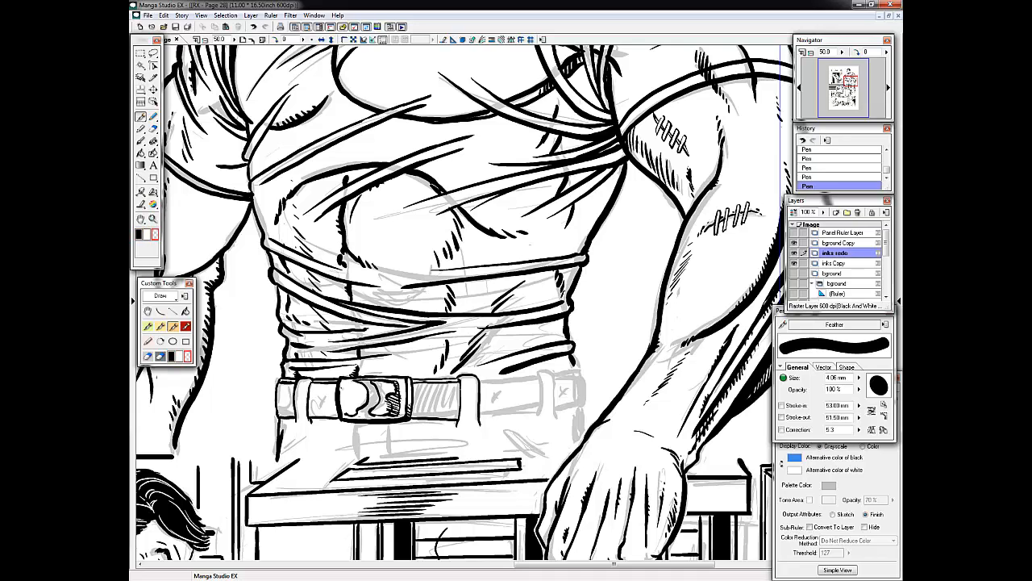
pyautogui.press('x')
pyautogui.press('x')
pyautogui.press('g')
pyautogui.click(374, 399)
pyautogui.press('p')
# Ink the last belt loop, the remaining belt edges and the belt's end at the far hip.
pyautogui.moveTo(479, 421); pyautogui.dragTo(532, 413)
pyautogui.hotkey('ctrl', 'z')
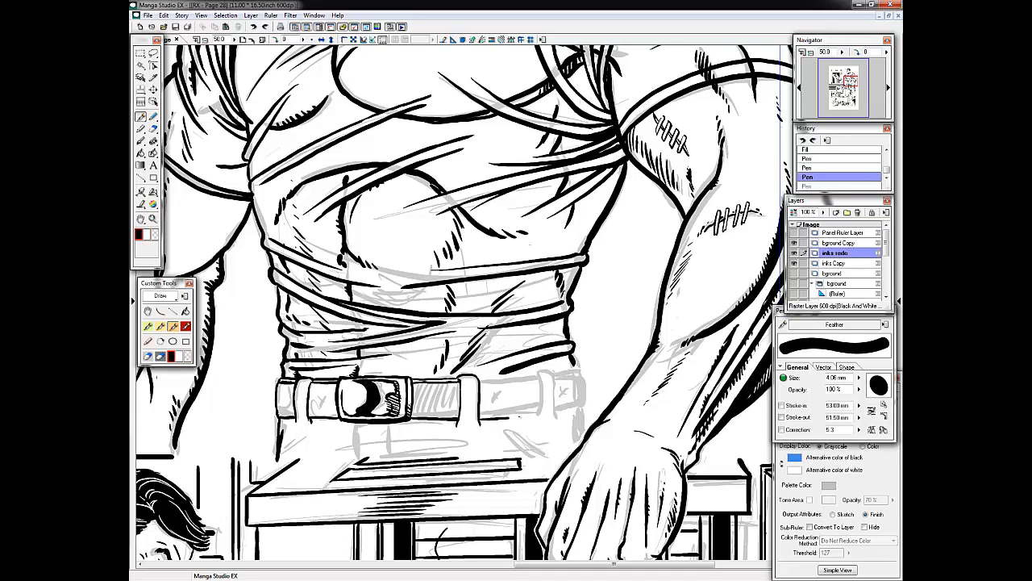
pyautogui.moveTo(538, 372); pyautogui.dragTo(543, 420)
pyautogui.moveTo(554, 373); pyautogui.dragTo(557, 417)
pyautogui.hotkey('ctrl', 'z')
pyautogui.moveTo(478, 379); pyautogui.dragTo(539, 372)
pyautogui.moveTo(480, 383); pyautogui.dragTo(540, 377)
pyautogui.moveTo(483, 356)
pyautogui.mouseDown()
pyautogui.moveTo(544, 339)
pyautogui.moveTo(580, 375)
pyautogui.mouseUp()
pyautogui.hotkey('ctrl', 'z')
pyautogui.press('x')
pyautogui.press('x')
pyautogui.moveTo(580, 374); pyautogui.dragTo(583, 404)
pyautogui.moveTo(570, 417); pyautogui.dragTo(582, 441)
# Fill the belt sections between the loops and buckle with solid black.
pyautogui.press('g')
pyautogui.click(436, 397)
pyautogui.click(508, 396)
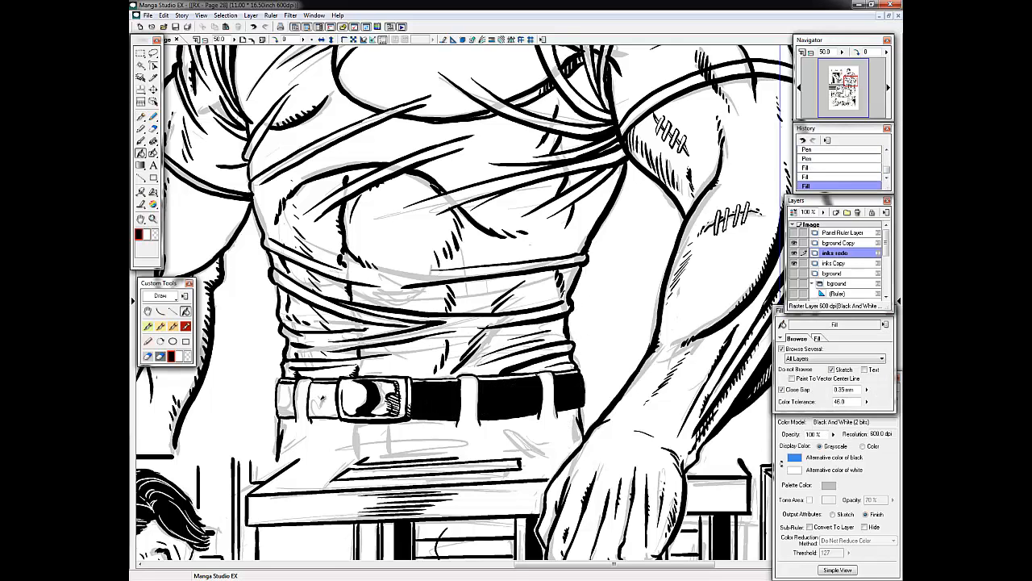
pyautogui.click(323, 399)
# Ink the trousers below the belt with a fly, fabric creases and hatching under the belt loops.
pyautogui.press('p')
pyautogui.press('x')
pyautogui.moveTo(355, 421); pyautogui.dragTo(356, 459)
pyautogui.click(794, 233)
pyautogui.click(794, 233)
pyautogui.moveTo(392, 421)
pyautogui.mouseDown()
pyautogui.moveTo(392, 459)
pyautogui.moveTo(399, 440)
pyautogui.mouseUp()
pyautogui.moveTo(356, 439); pyautogui.dragTo(470, 445)
pyautogui.hotkey('ctrl', 'z')
pyautogui.moveTo(295, 434)
pyautogui.mouseDown()
pyautogui.moveTo(277, 466)
pyautogui.moveTo(300, 444)
pyautogui.mouseUp()
pyautogui.moveTo(466, 431); pyautogui.dragTo(546, 459)
pyautogui.moveTo(578, 419); pyautogui.dragTo(571, 448)
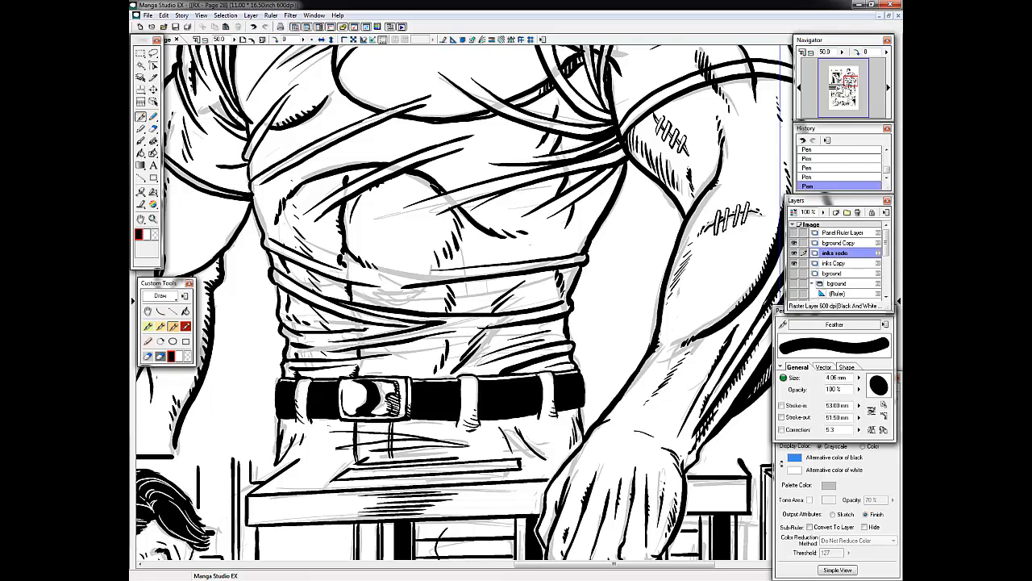
pyautogui.hotkey('ctrl', 'z')
pyautogui.moveTo(488, 436); pyautogui.dragTo(508, 458)
# Touch up the inks on the man's shoulder and neckline, adding small crease strokes to the shirt's shoulder.
pyautogui.moveTo(516, 129); pyautogui.dragTo(359, 518)
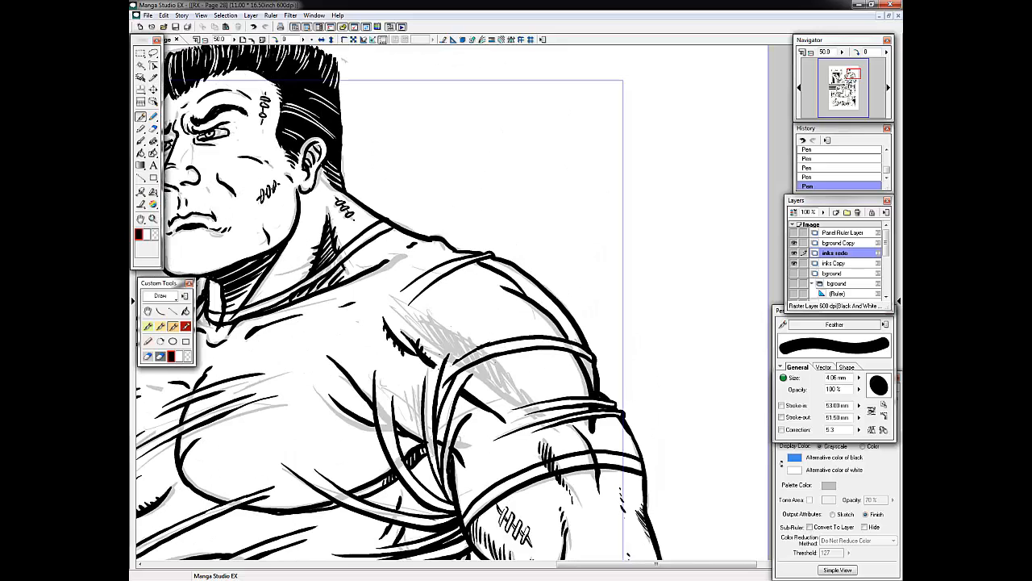
pyautogui.press('x')
pyautogui.moveTo(437, 367); pyautogui.dragTo(432, 364)
pyautogui.press('x')
pyautogui.moveTo(461, 280); pyautogui.dragTo(482, 282)
pyautogui.moveTo(462, 290)
pyautogui.mouseDown()
pyautogui.moveTo(482, 293)
pyautogui.moveTo(481, 273)
pyautogui.mouseUp()
pyautogui.moveTo(506, 297); pyautogui.dragTo(519, 299)
pyautogui.press('x')
pyautogui.press('x')
pyautogui.moveTo(386, 219); pyautogui.dragTo(395, 227)
# Hide the inks Copy layer and save the page.
pyautogui.hotkey('ctrl', '-')
pyautogui.hotkey('ctrl', '-')
pyautogui.click(794, 264)
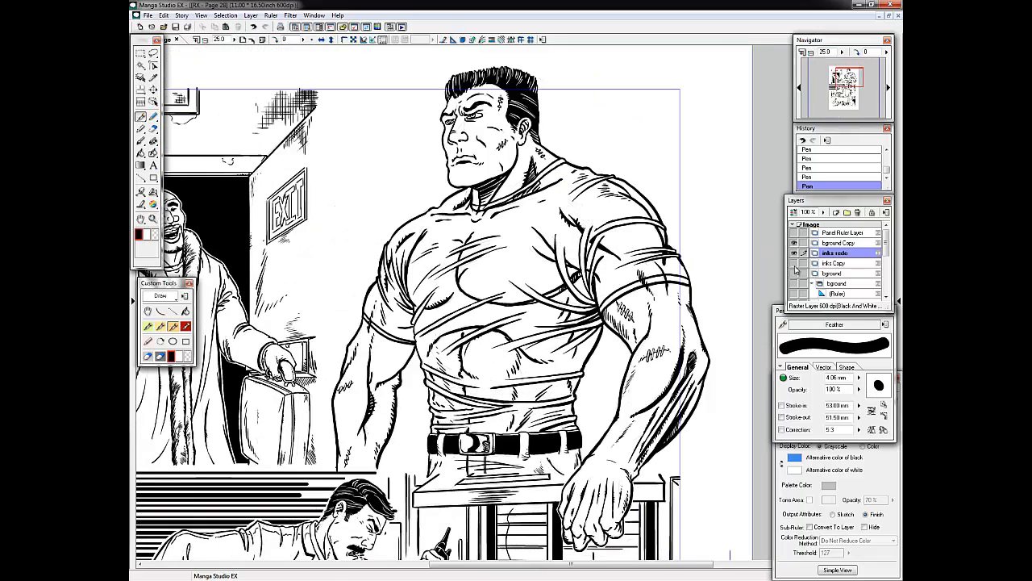
pyautogui.click(175, 27)
# Clean up stray lines around the man's waist and fist, working on the bground Copy layer.
pyautogui.moveTo(850, 77); pyautogui.dragTo(851, 80)
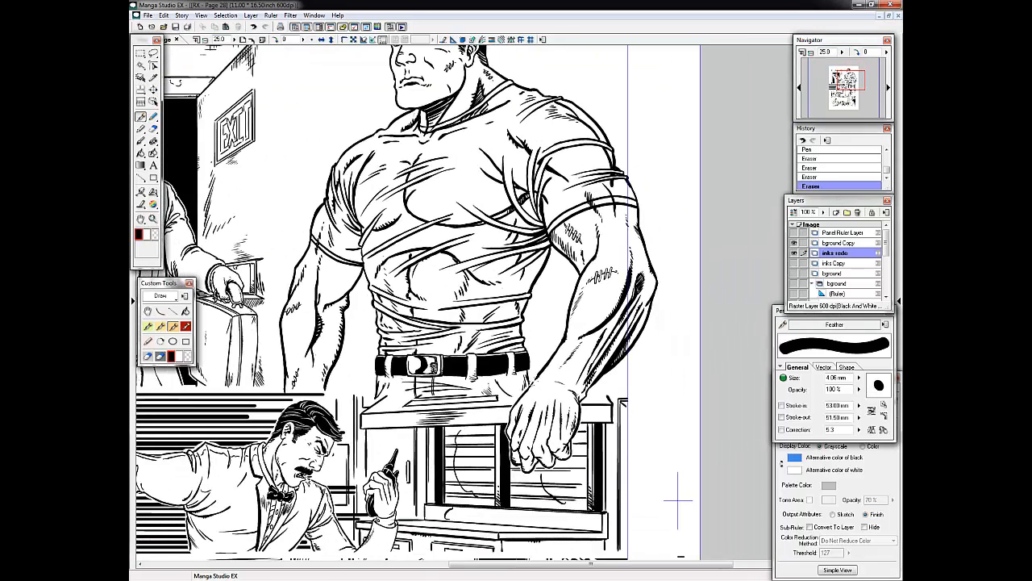
pyautogui.moveTo(530, 378); pyautogui.dragTo(537, 385)
pyautogui.hotkey('ctrl', 'z')
pyautogui.moveTo(517, 429); pyautogui.dragTo(522, 438)
pyautogui.hotkey('ctrl', '+')
pyautogui.moveTo(529, 479); pyautogui.dragTo(540, 371)
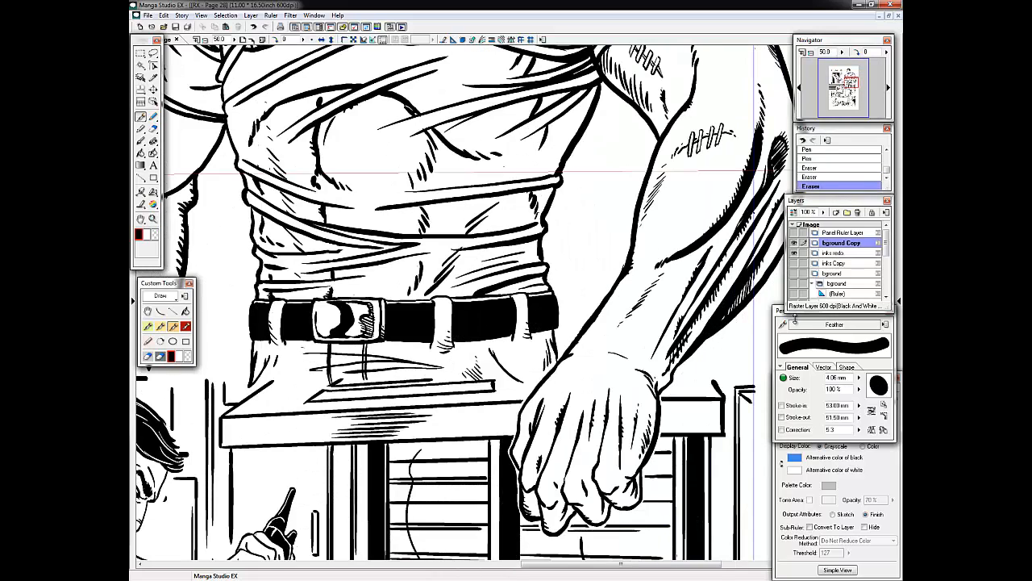
# On the Panel Ruler Layer at 50% opacity, erase the areas covering the man's fist, trouser edges and lower arm.
pyautogui.click(841, 233)
pyautogui.moveTo(636, 374)
pyautogui.mouseDown()
pyautogui.moveTo(687, 355)
pyautogui.moveTo(677, 344)
pyautogui.mouseUp()
pyautogui.moveTo(555, 367); pyautogui.dragTo(547, 374)
pyautogui.moveTo(515, 376); pyautogui.dragTo(490, 351)
pyautogui.moveTo(848, 84); pyautogui.dragTo(844, 84)
pyautogui.moveTo(412, 375); pyautogui.dragTo(409, 364)
pyautogui.moveTo(483, 372); pyautogui.dragTo(501, 369)
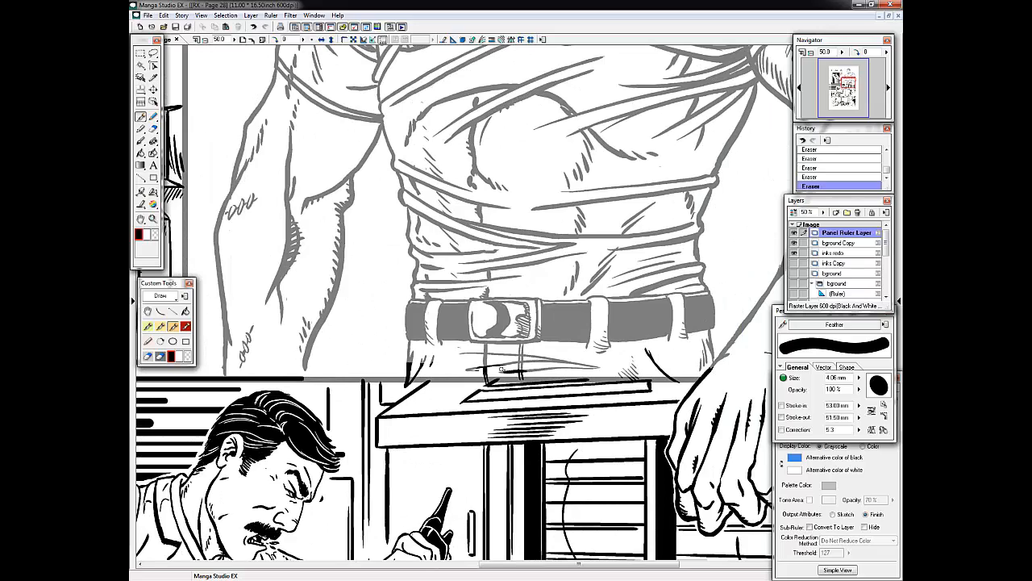
pyautogui.moveTo(704, 347); pyautogui.dragTo(715, 369)
pyautogui.moveTo(452, 338); pyautogui.dragTo(557, 313)
pyautogui.moveTo(328, 329); pyautogui.dragTo(327, 348)
pyautogui.moveTo(350, 316); pyautogui.dragTo(347, 337)
pyautogui.moveTo(419, 297); pyautogui.dragTo(405, 344)
pyautogui.hotkey('ctrl', '-')
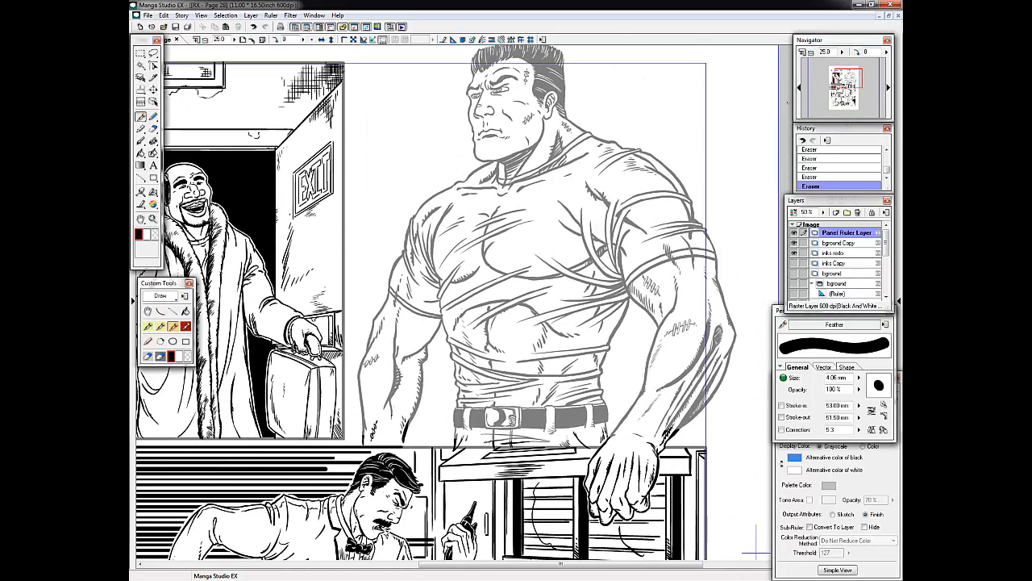
# Erase the rest of the Panel Ruler Layer over the man with the Extra Large eraser and restore its opacity to 100%.
pyautogui.press('e')
pyautogui.moveTo(436, 206)
pyautogui.mouseDown()
pyautogui.moveTo(386, 371)
pyautogui.moveTo(466, 417)
pyautogui.moveTo(488, 326)
pyautogui.mouseUp()
pyautogui.moveTo(515, 316); pyautogui.dragTo(502, 355)
pyautogui.moveTo(516, 101); pyautogui.dragTo(486, 204)
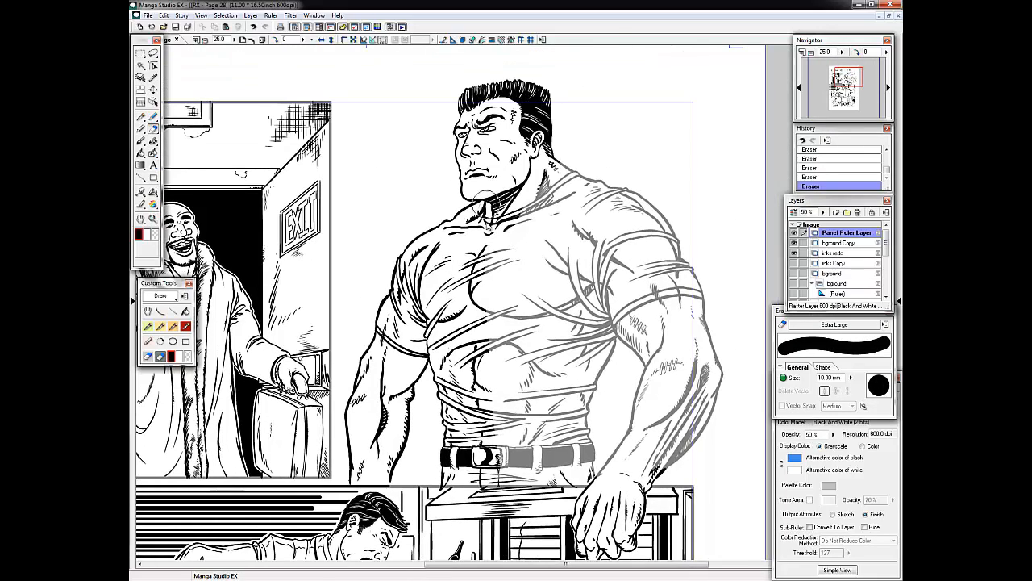
pyautogui.moveTo(509, 465); pyautogui.dragTo(579, 456)
pyautogui.moveTo(502, 355)
pyautogui.mouseDown()
pyautogui.moveTo(582, 248)
pyautogui.moveTo(638, 351)
pyautogui.mouseUp()
pyautogui.moveTo(694, 322); pyautogui.dragTo(655, 323)
pyautogui.moveTo(661, 323)
pyautogui.mouseDown()
pyautogui.moveTo(621, 454)
pyautogui.moveTo(585, 460)
pyautogui.mouseUp()
pyautogui.click(824, 213)
pyautogui.moveTo(829, 219); pyautogui.dragTo(829, 200)
pyautogui.moveTo(488, 346); pyautogui.dragTo(567, 333)
pyautogui.moveTo(657, 460)
pyautogui.mouseDown()
pyautogui.moveTo(677, 419)
pyautogui.moveTo(692, 460)
pyautogui.mouseUp()
# Return to the inks redo layer and trim the trouser fly lines at the panel border with the Medium eraser.
pyautogui.click(834, 253)
pyautogui.press('p')
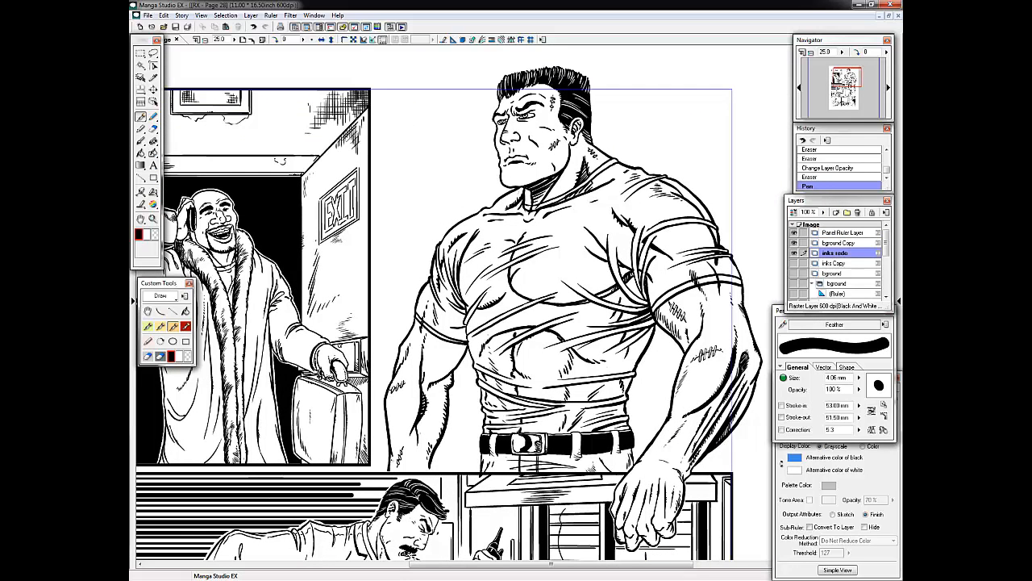
pyautogui.hotkey('ctrl', 'z')
pyautogui.click(843, 232)
pyautogui.click(794, 233)
pyautogui.click(795, 233)
pyautogui.click(835, 253)
pyautogui.click(147, 355)
pyautogui.moveTo(521, 469); pyautogui.dragTo(524, 480)
pyautogui.hotkey('ctrl', 'z')
pyautogui.hotkey('ctrl', 'y')
pyautogui.hotkey('ctrl', '-')
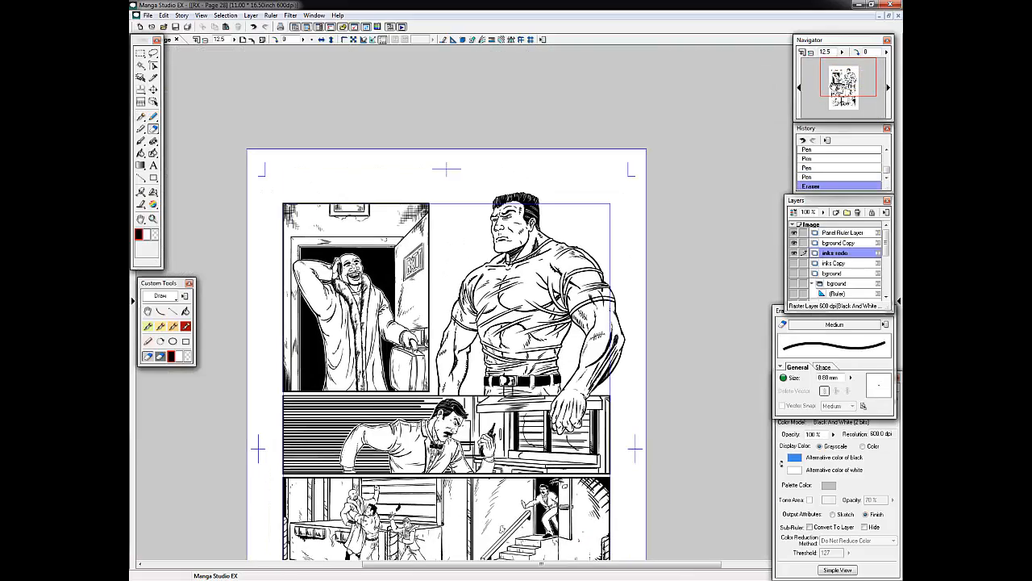
# Touch up the inks around the man's head and clean the lines beside his shirt collar.
pyautogui.moveTo(484, 403); pyautogui.dragTo(491, 293)
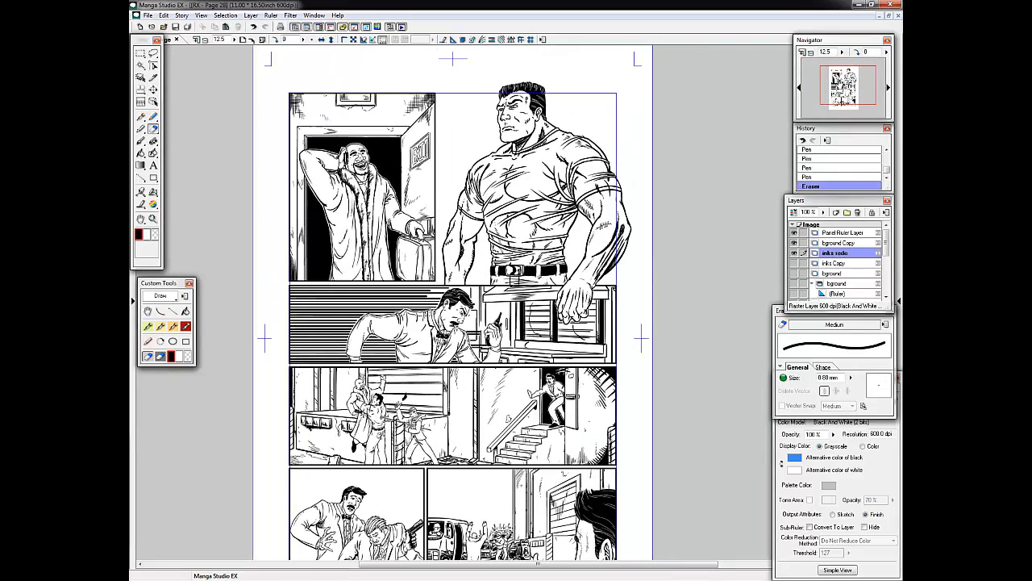
pyautogui.moveTo(516, 190); pyautogui.dragTo(510, 190)
pyautogui.hotkey('ctrl', '+')
pyautogui.moveTo(567, 148); pyautogui.dragTo(541, 390)
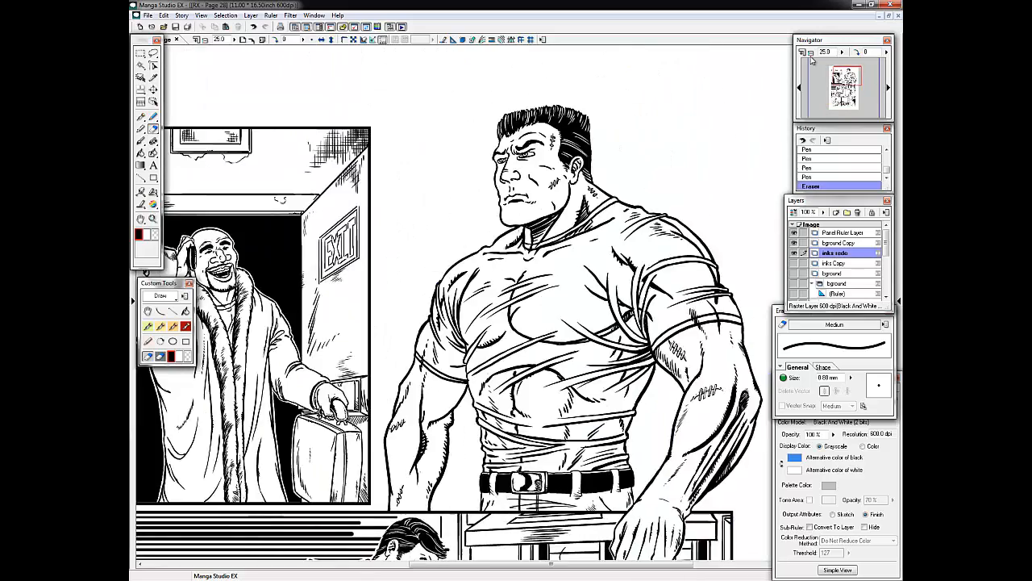
pyautogui.hotkey('ctrl', '+')
pyautogui.moveTo(452, 162); pyautogui.dragTo(542, 372)
pyautogui.click(172, 326)
pyautogui.hotkey('ctrl', 'z')
pyautogui.moveTo(537, 166); pyautogui.dragTo(545, 174)
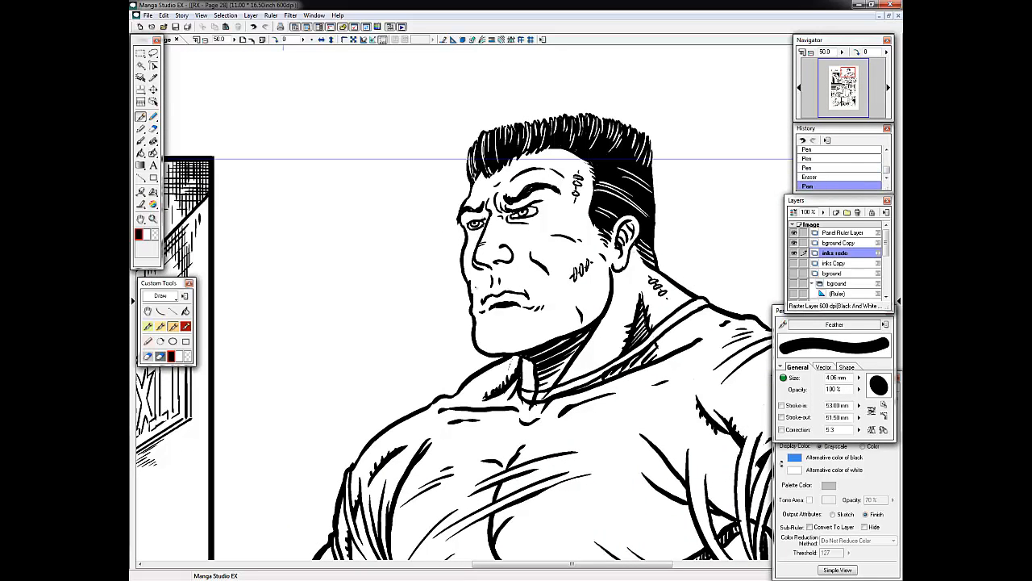
pyautogui.moveTo(512, 361); pyautogui.dragTo(512, 368)
pyautogui.hotkey('ctrl', '-')
pyautogui.moveTo(512, 361); pyautogui.dragTo(490, 193)
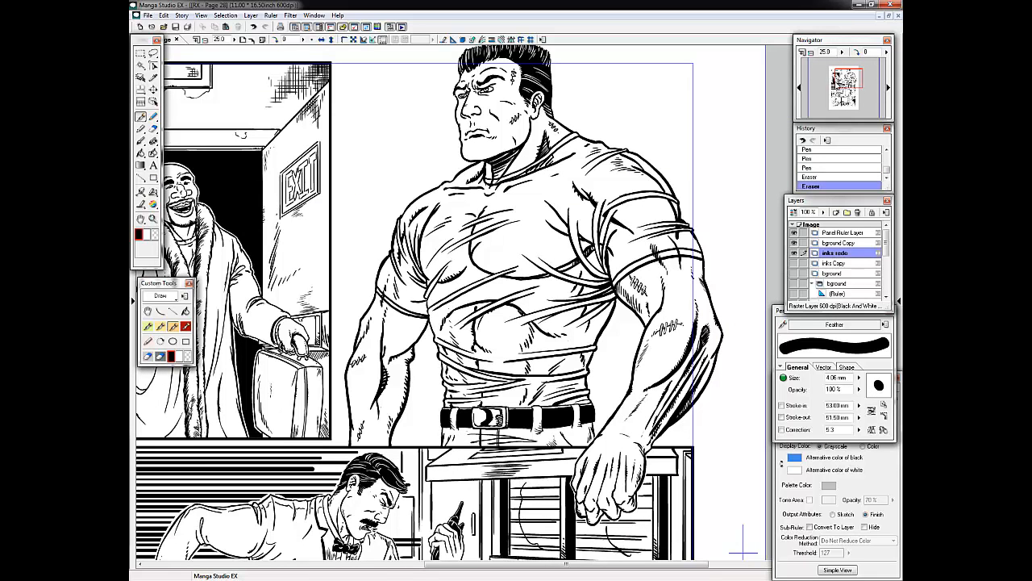
pyautogui.hotkey('ctrl', '-')
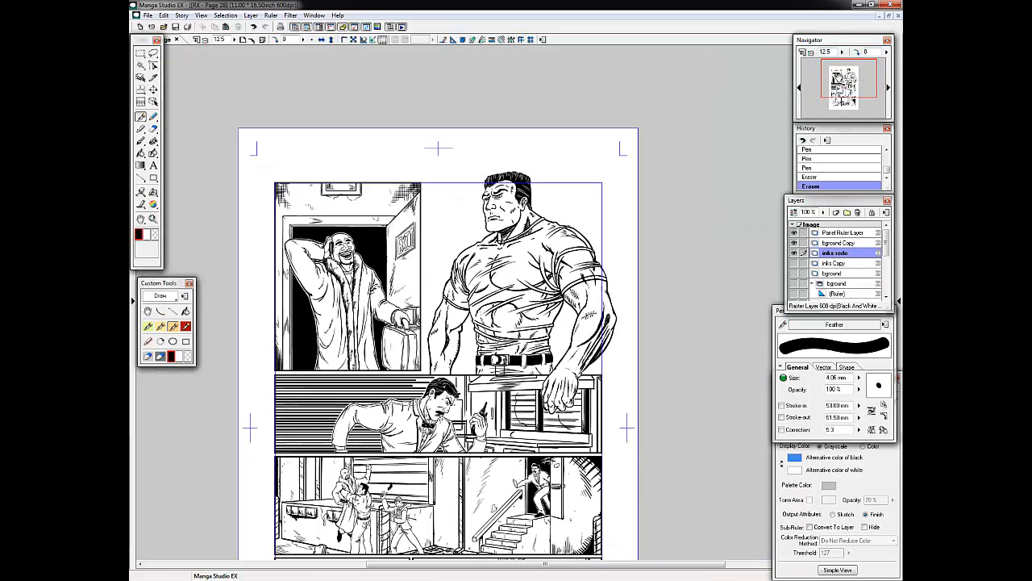
pyautogui.moveTo(495, 508); pyautogui.dragTo(554, 437)
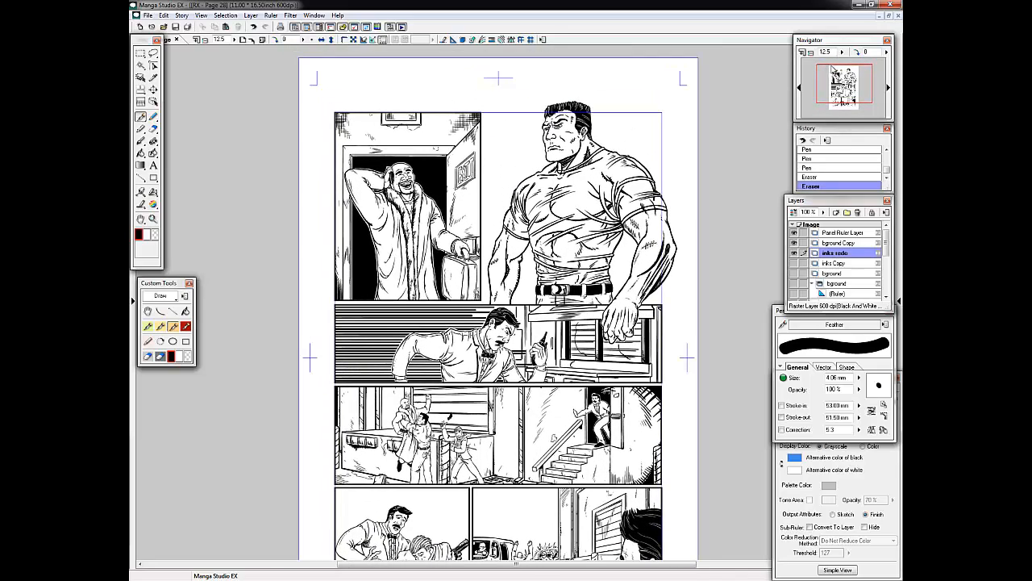
# Save the inked comic page 28 with the current changes to the large man's figure.
pyautogui.click(804, 53)
pyautogui.moveTo(840, 81)
pyautogui.mouseDown()
pyautogui.moveTo(829, 75)
pyautogui.moveTo(847, 77)
pyautogui.moveTo(846, 90)
pyautogui.mouseUp()
pyautogui.click(812, 53)
pyautogui.click(812, 53)
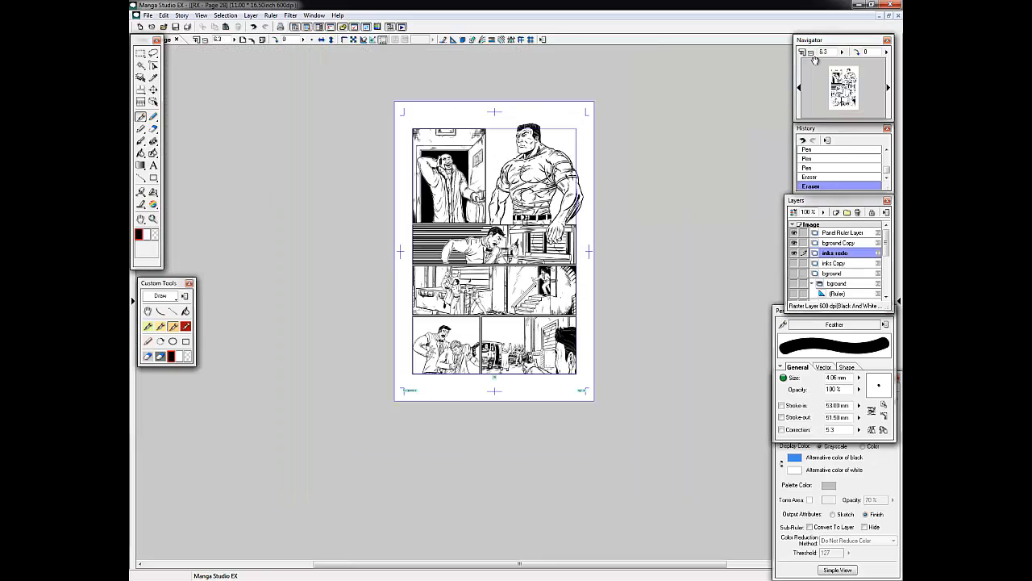
pyautogui.click(803, 52)
pyautogui.moveTo(842, 85); pyautogui.dragTo(845, 86)
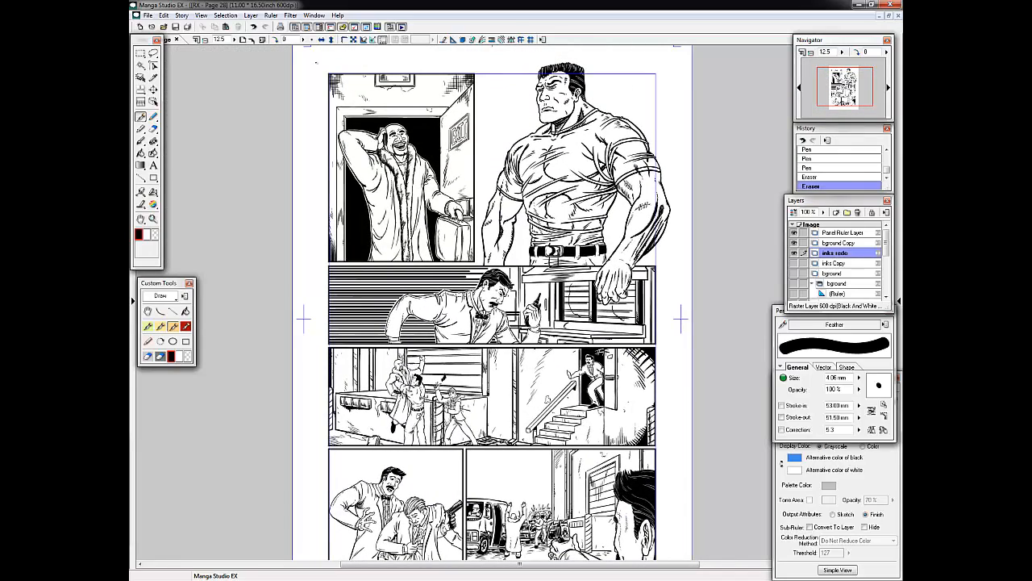
pyautogui.click(175, 27)
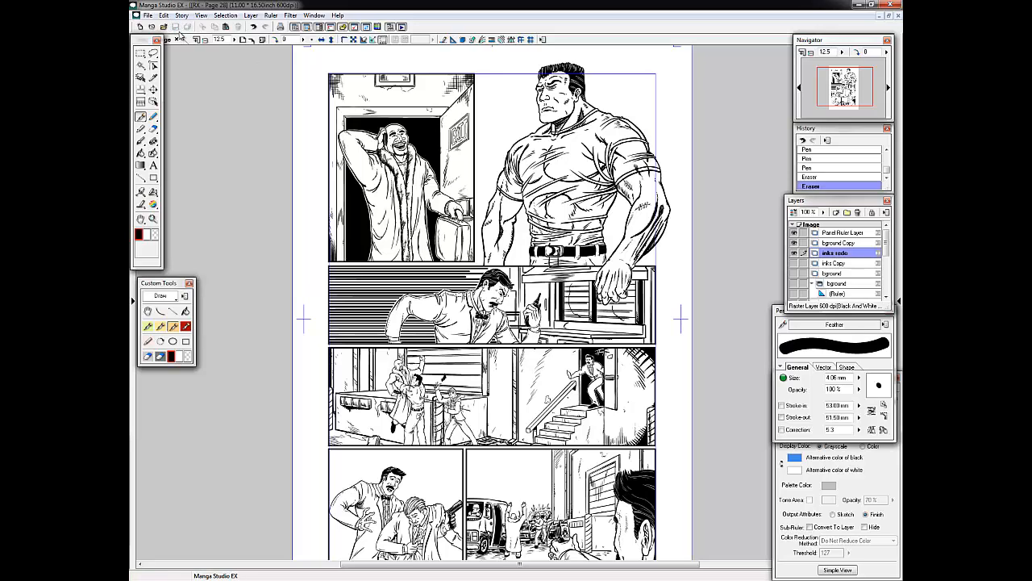